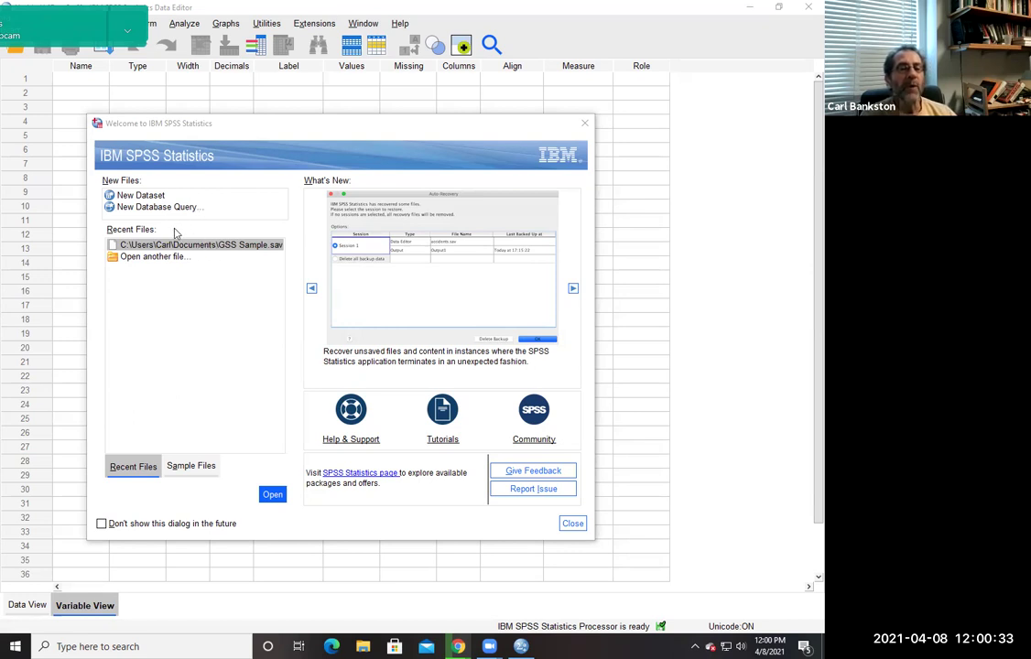
- Dismiss the welcome dialog and open the data file GSS Sample.sav from the Documents folder
{"action": "left_click", "coordinate": [201, 247]}
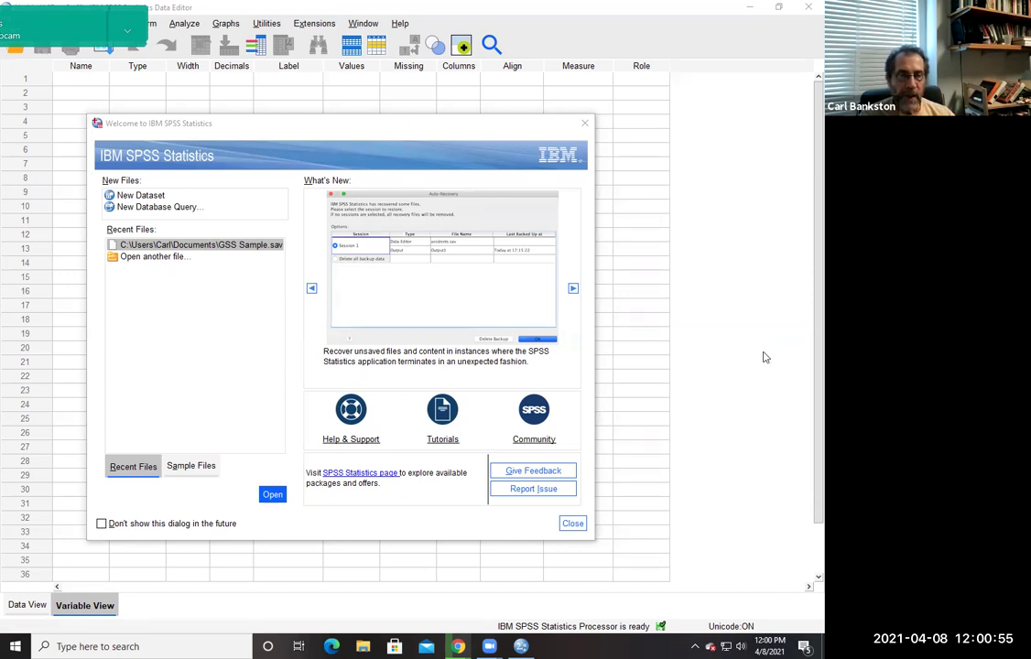
{"action": "left_click", "coordinate": [585, 126]}
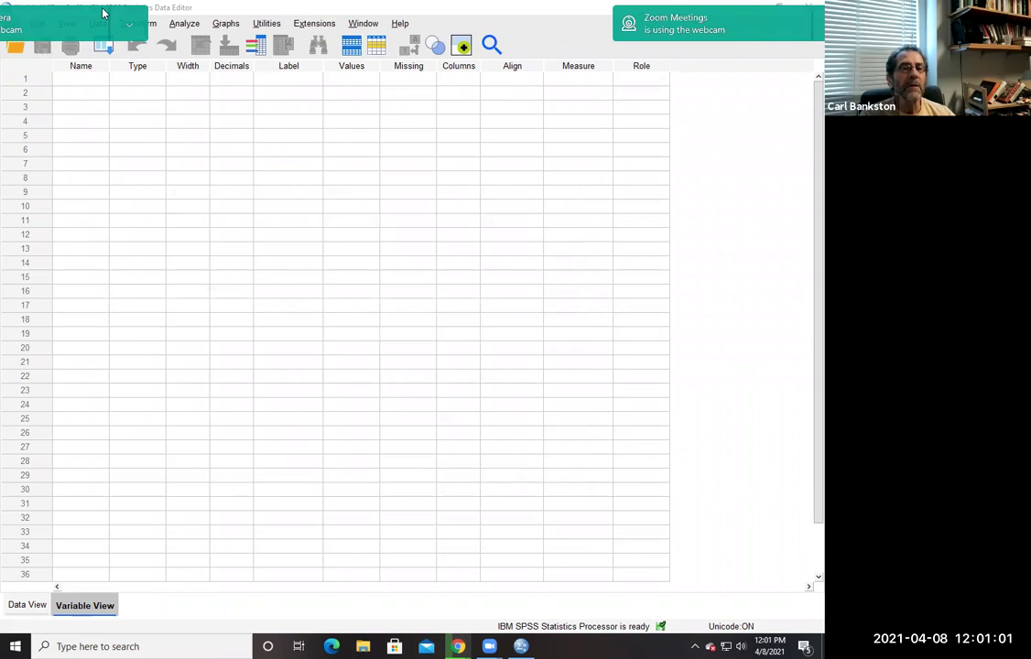
{"action": "left_click", "coordinate": [8, 24]}
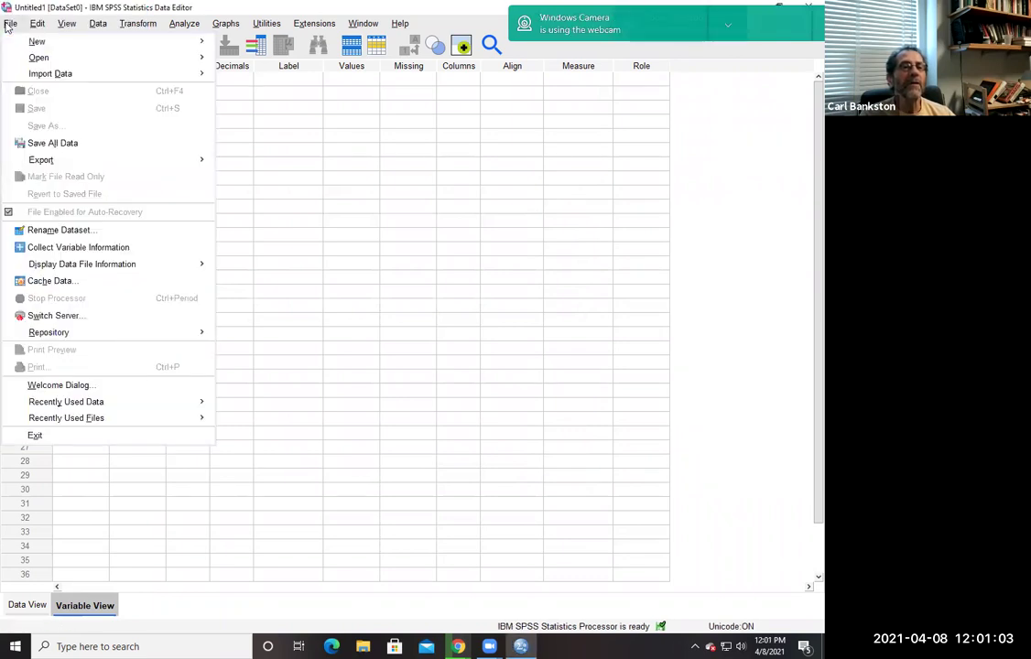
{"action": "mouse_move", "coordinate": [40, 57]}
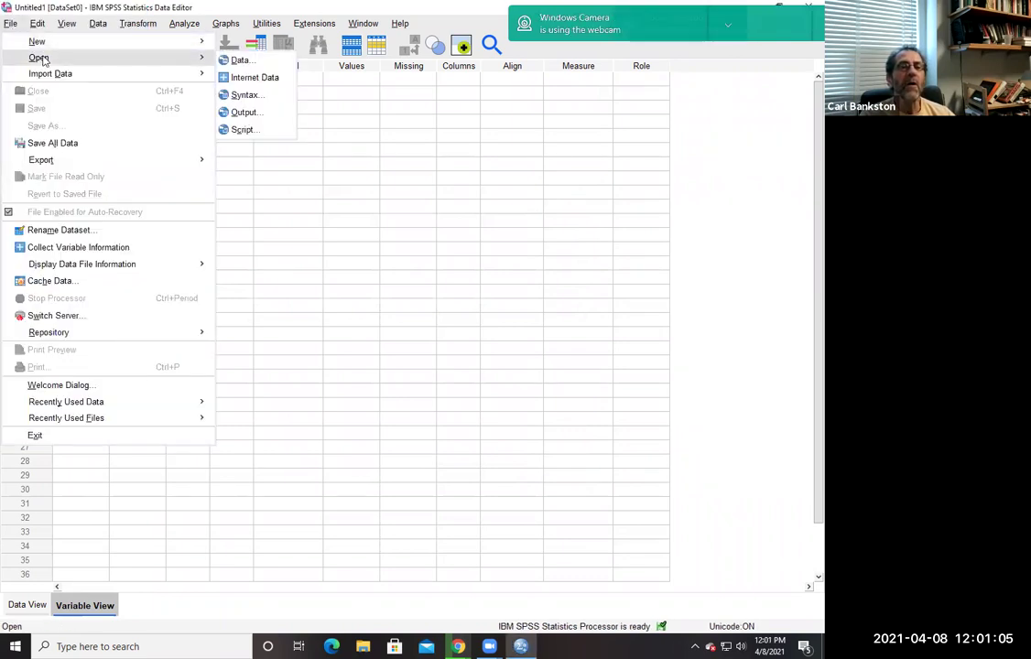
{"action": "left_click", "coordinate": [225, 61]}
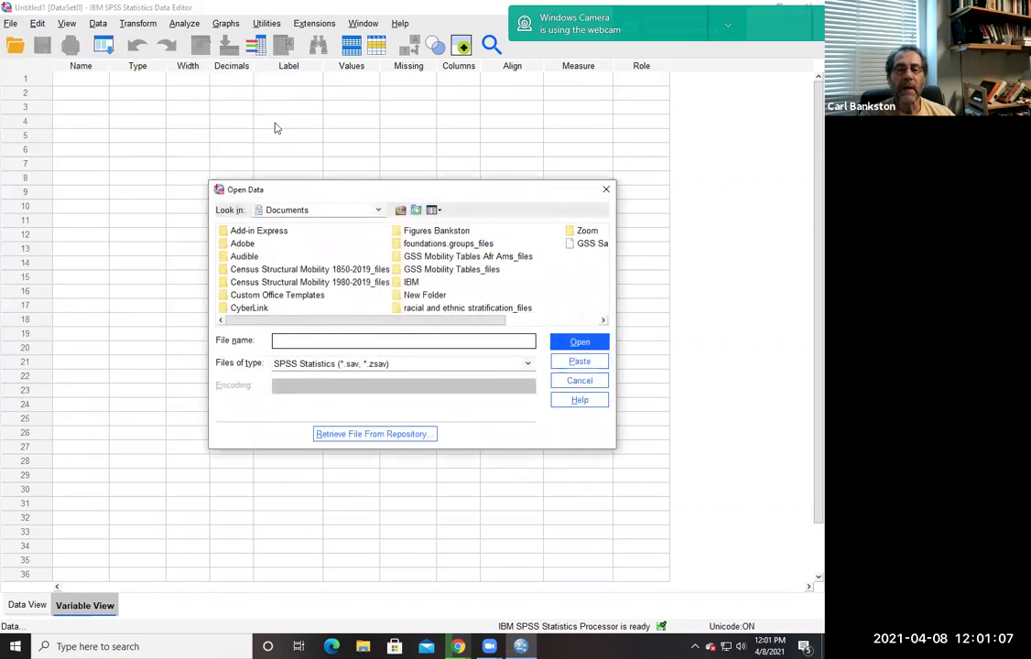
{"action": "scroll", "coordinate": [464, 285], "scroll_direction": "right", "scroll_amount": 3}
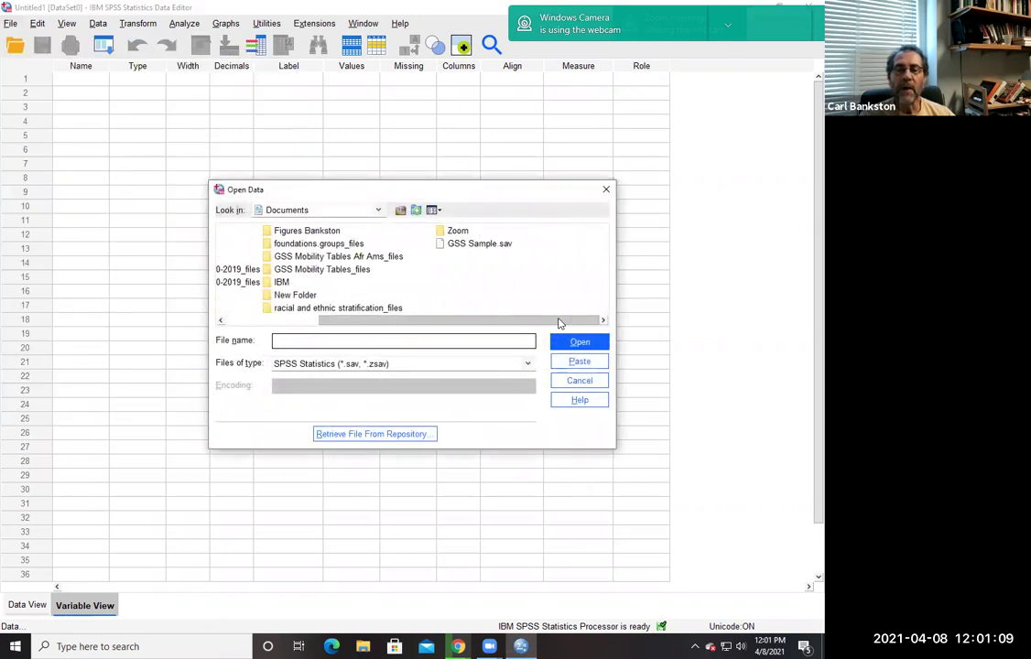
{"action": "left_click", "coordinate": [463, 245]}
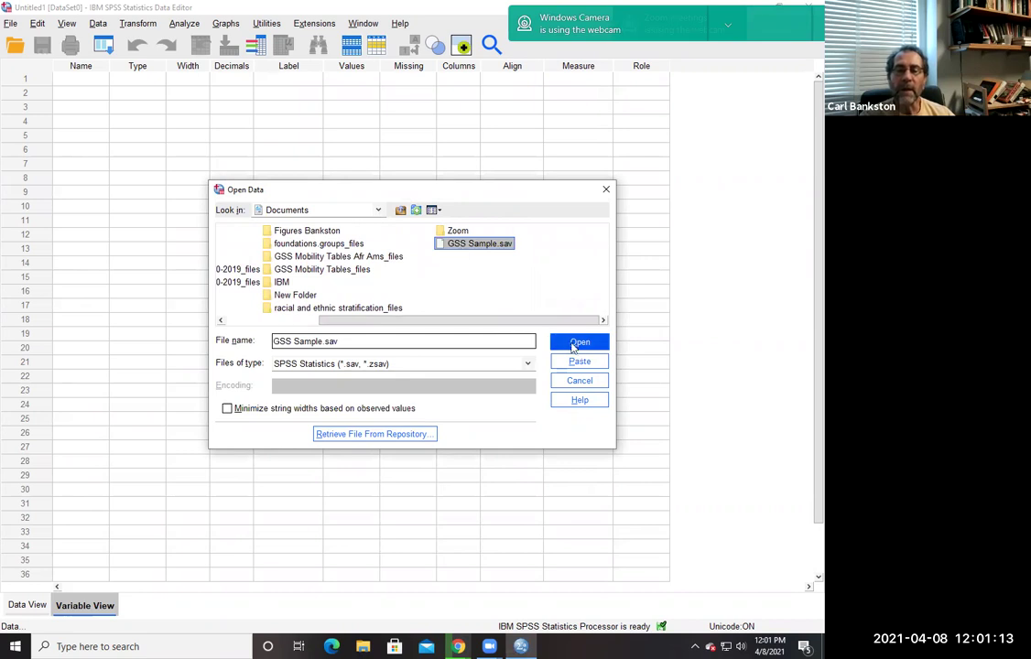
{"action": "left_click", "coordinate": [574, 345]}
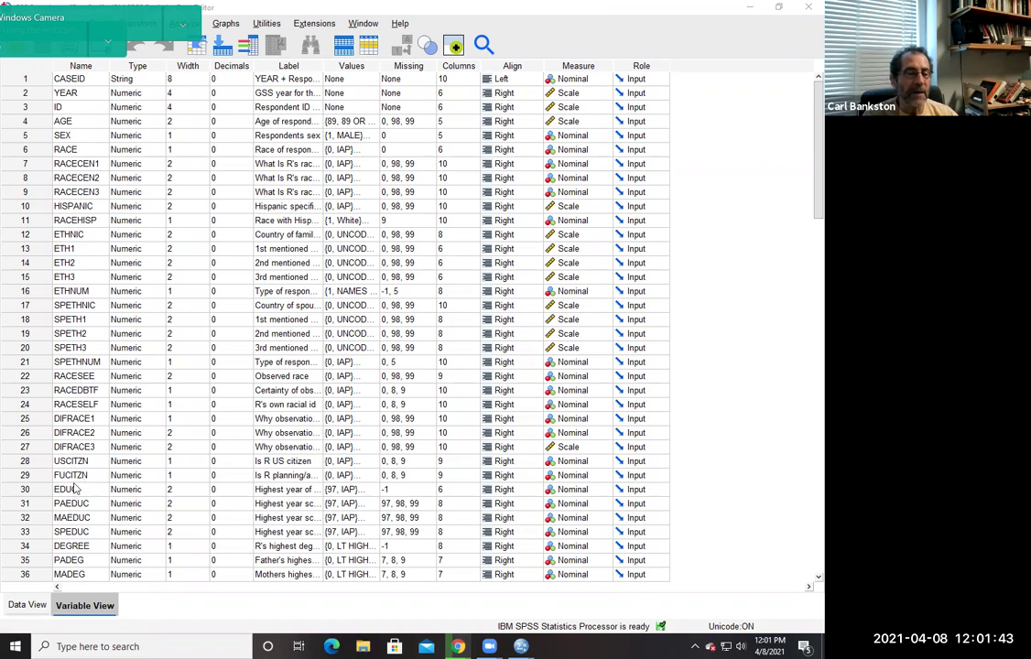
- Examine the variable names from CASEID to RACEHISP, and the individual case records in Data View
{"action": "left_click", "coordinate": [71, 79]}
{"action": "left_click", "coordinate": [67, 92]}
{"action": "left_click", "coordinate": [66, 107]}
{"action": "left_click", "coordinate": [66, 121]}
{"action": "left_click", "coordinate": [66, 136]}
{"action": "left_click", "coordinate": [66, 149]}
{"action": "left_click", "coordinate": [66, 163]}
{"action": "left_click", "coordinate": [75, 220]}
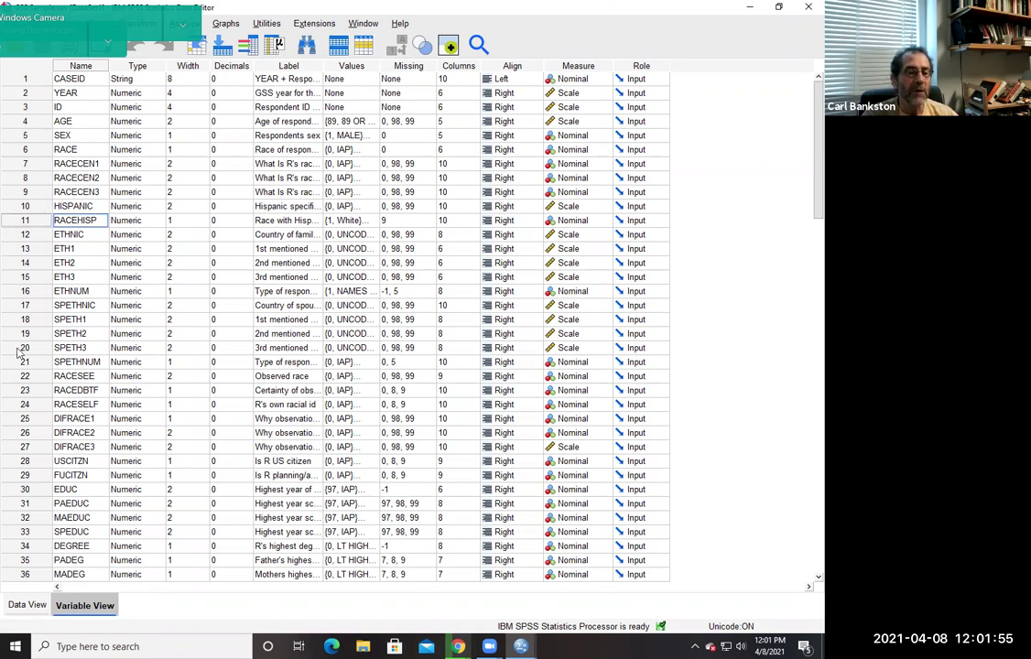
{"action": "left_click", "coordinate": [27, 607]}
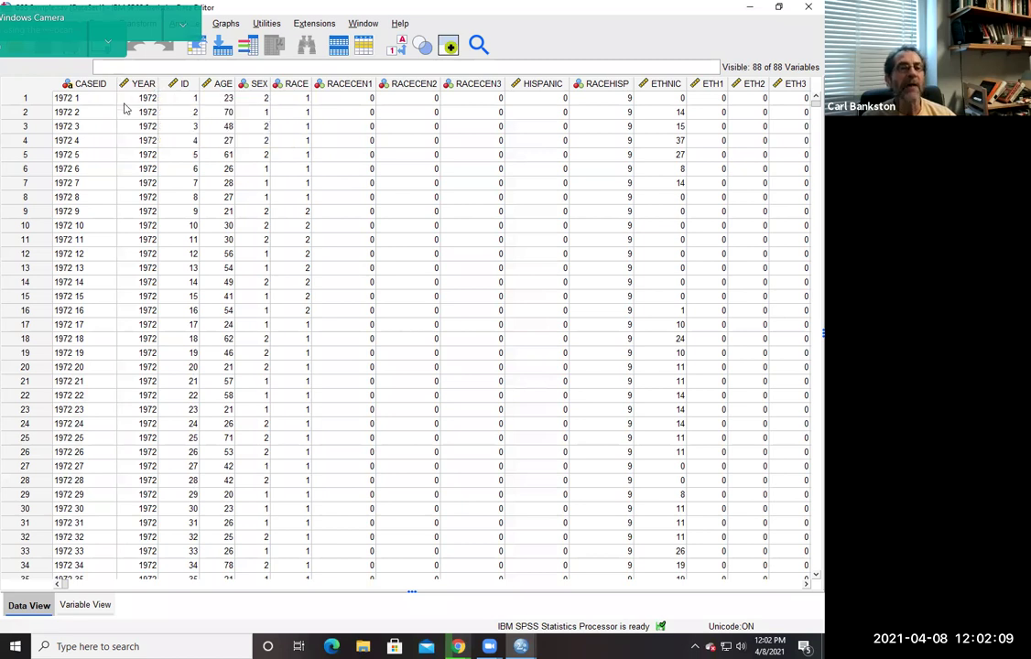
{"action": "mouse_move", "coordinate": [95, 89]}
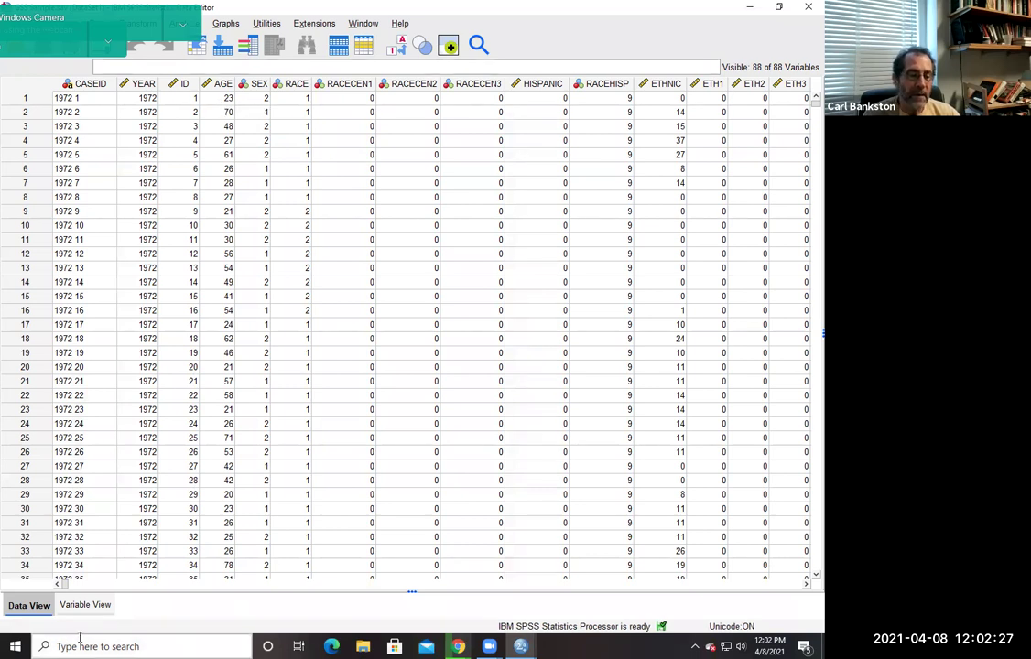
- Return to Variable View and widen the Label column to read the full variable descriptions
{"action": "left_click", "coordinate": [83, 606]}
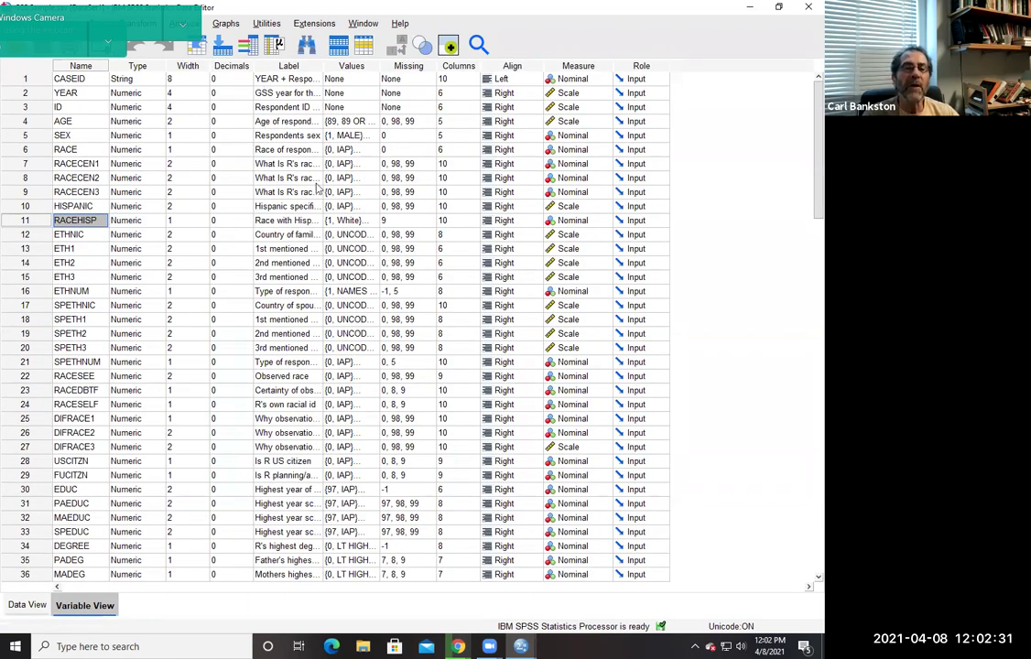
{"action": "left_click", "coordinate": [261, 65]}
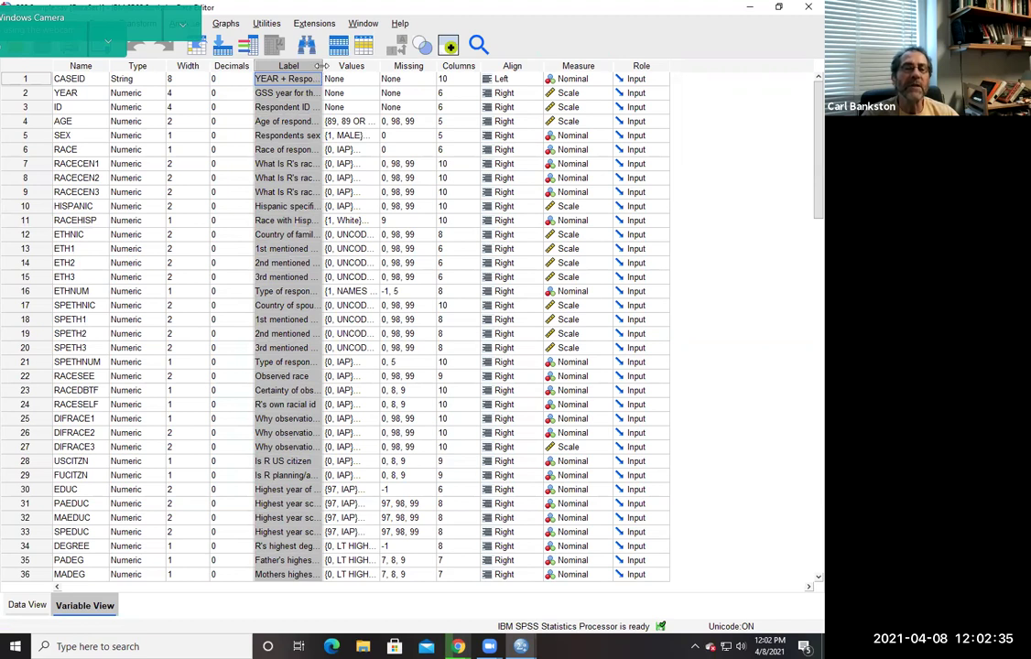
{"action": "left_click_drag", "start_coordinate": [320, 66], "coordinate": [431, 82]}
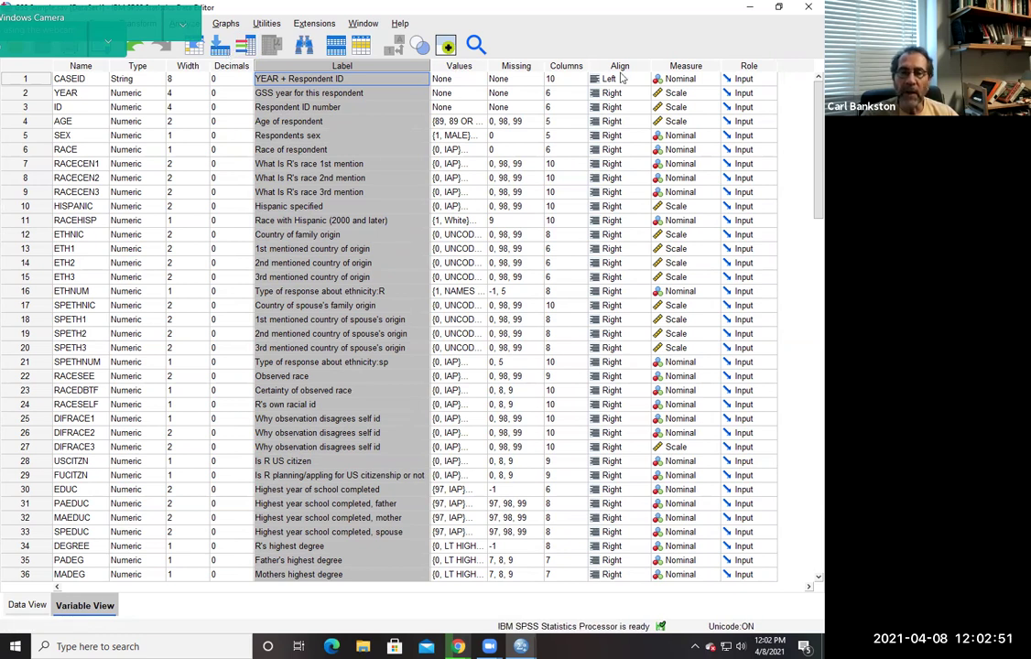
{"action": "double_click", "coordinate": [307, 192]}
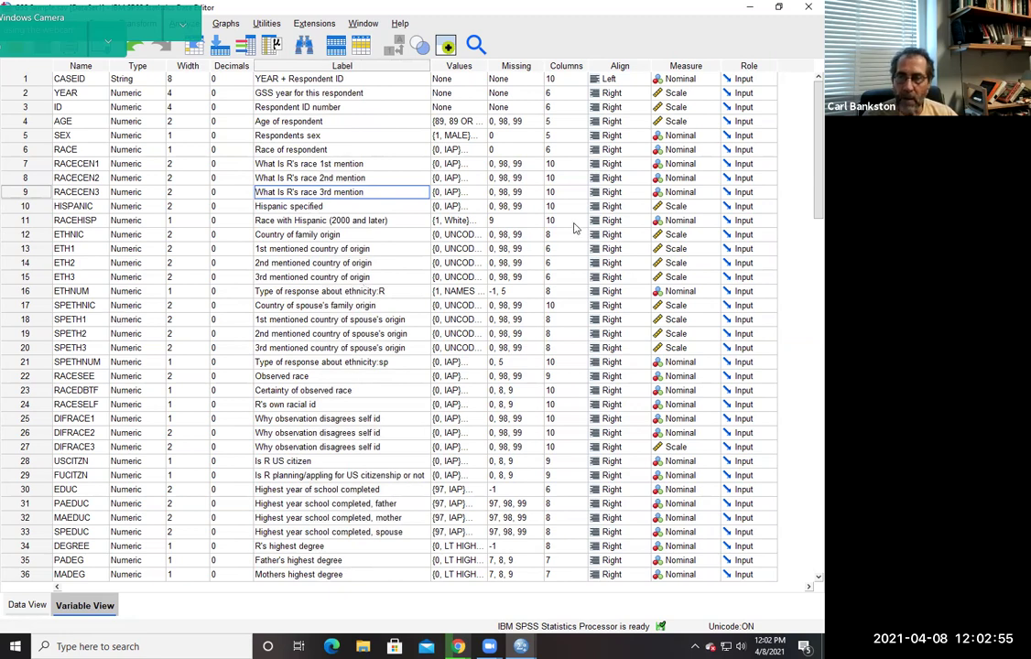
{"action": "scroll", "coordinate": [806, 196], "scroll_direction": "down", "scroll_amount": 2}
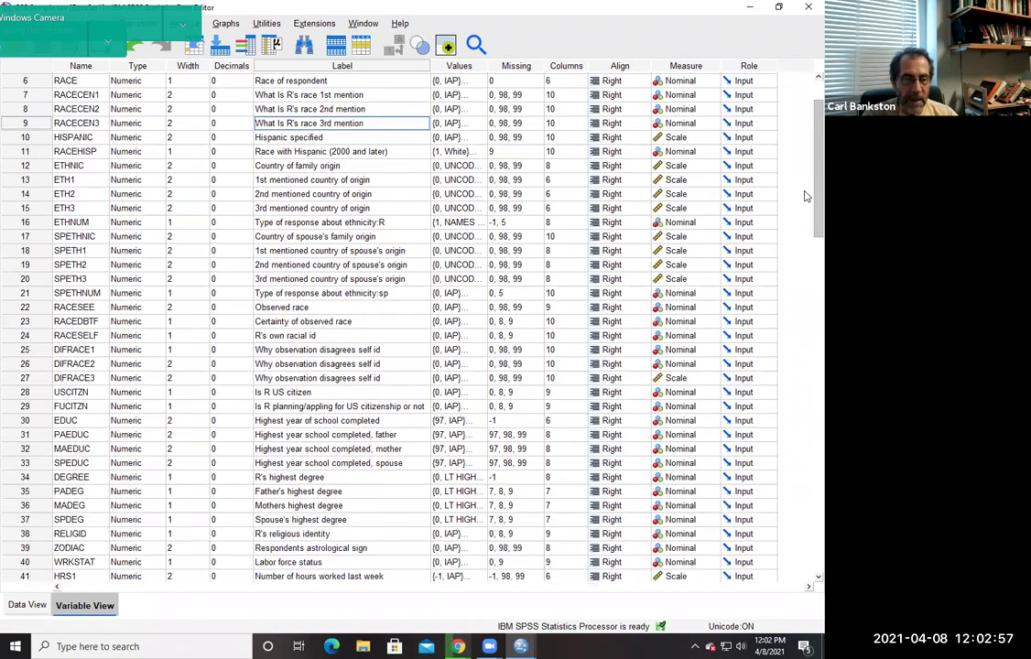
{"action": "scroll", "coordinate": [806, 196], "scroll_direction": "up", "scroll_amount": 2}
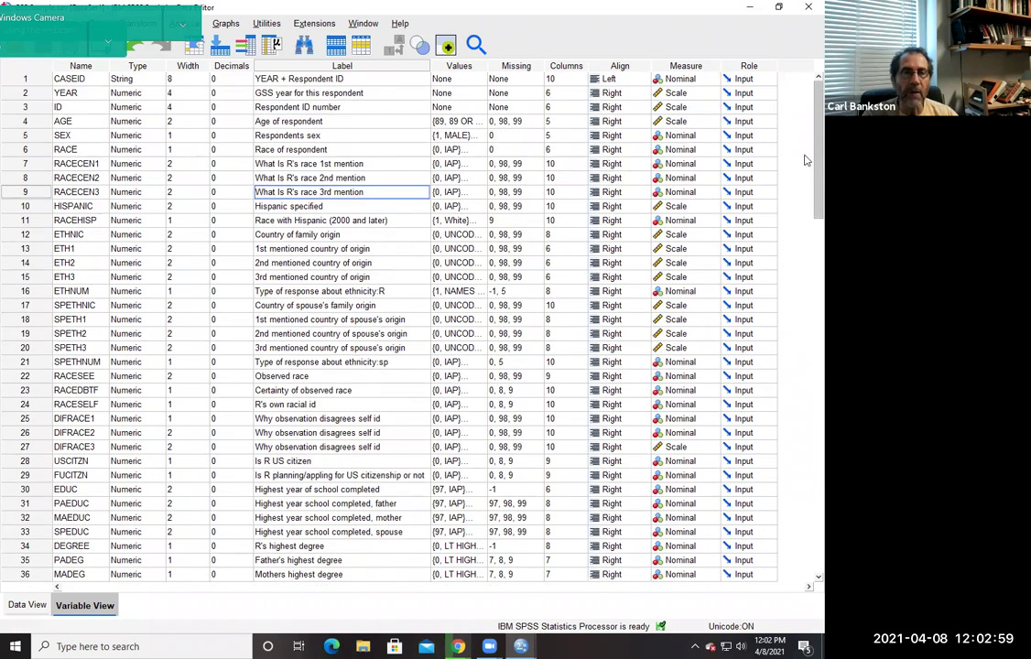
- Start a Frequencies analysis and add R's highest degree as the variable to analyze
{"action": "mouse_move", "coordinate": [180, 12]}
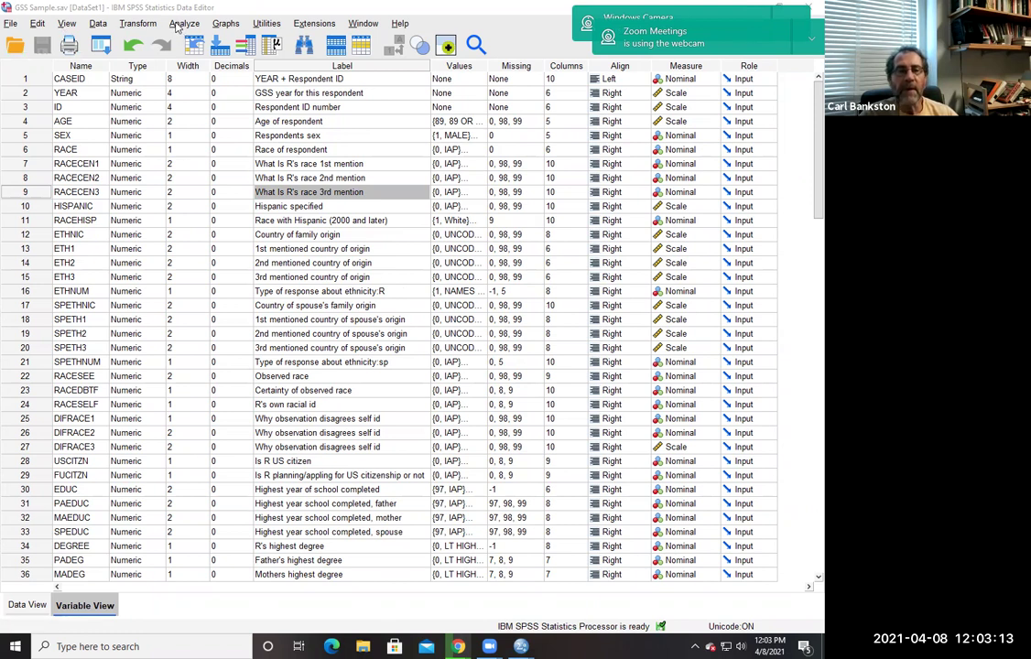
{"action": "left_click", "coordinate": [182, 24]}
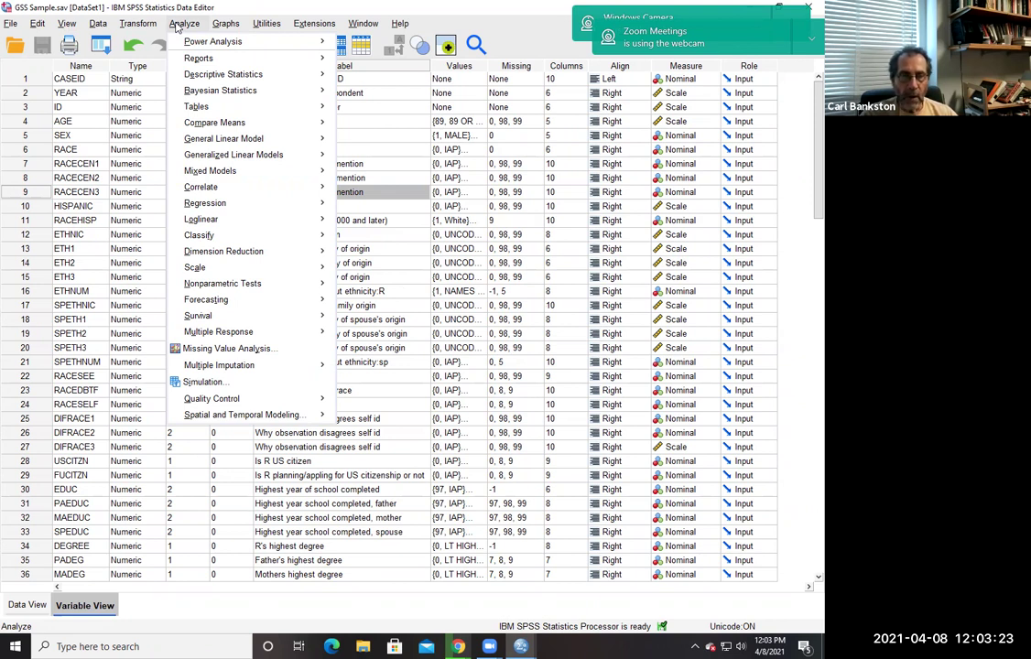
{"action": "mouse_move", "coordinate": [237, 74]}
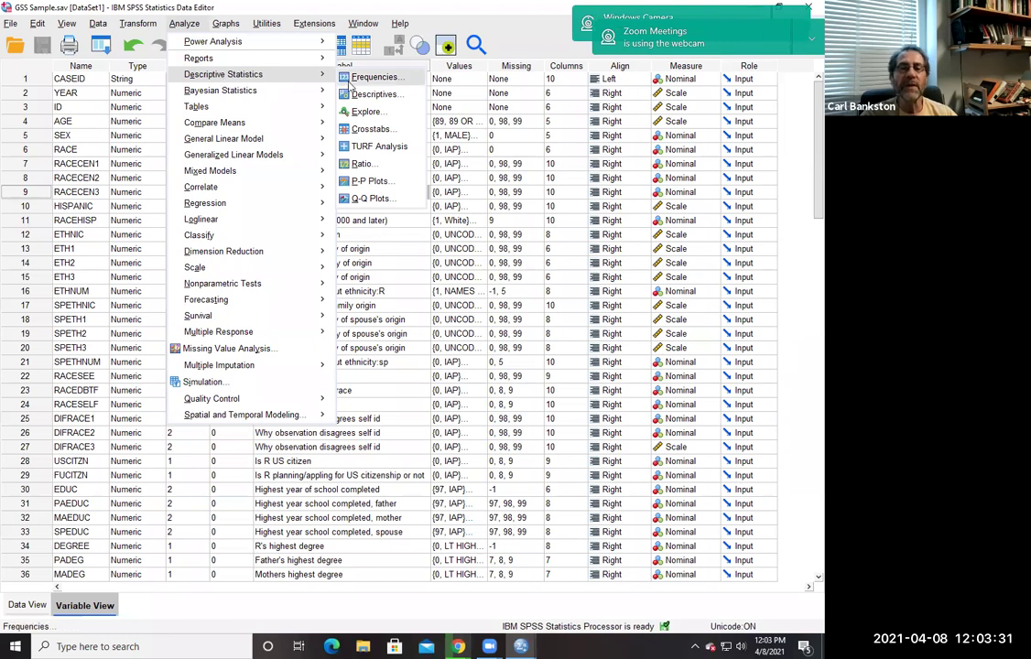
{"action": "left_click", "coordinate": [370, 78]}
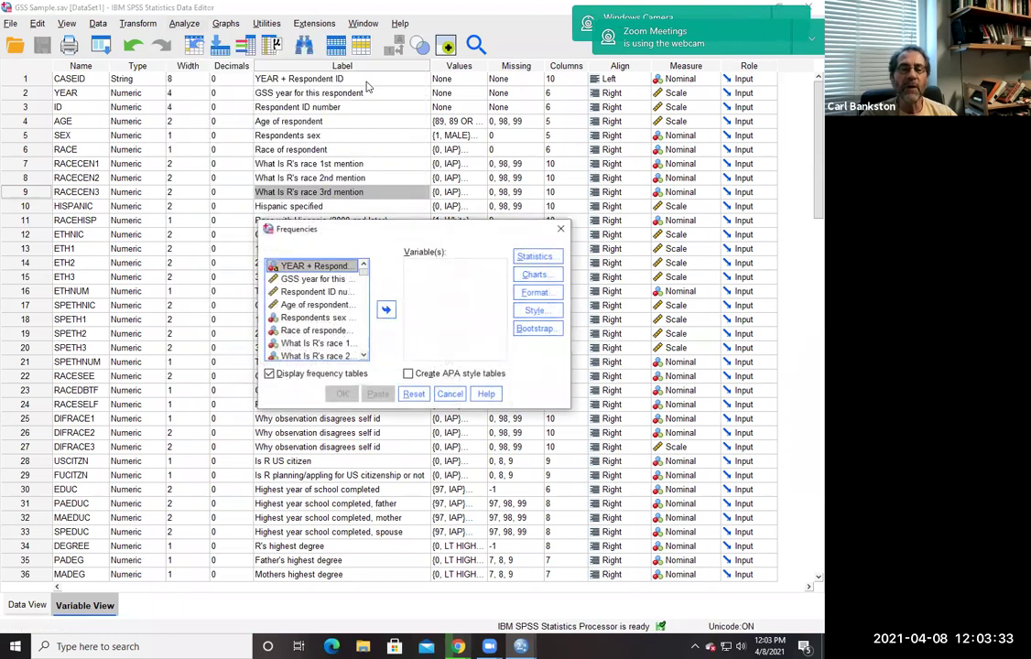
{"action": "scroll", "coordinate": [363, 274], "scroll_direction": "down", "scroll_amount": 2}
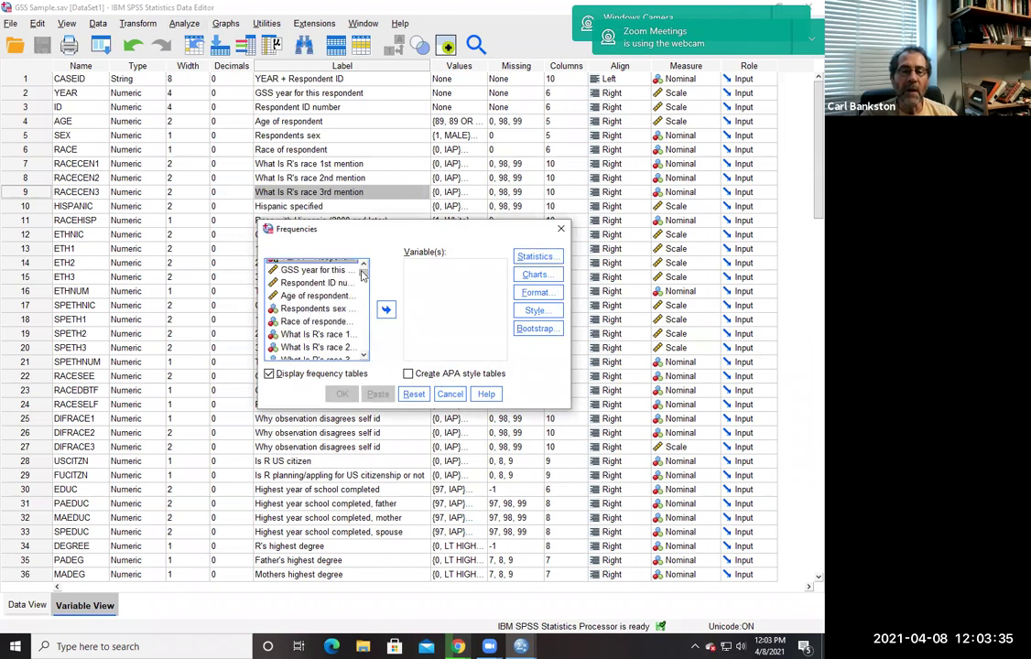
{"action": "scroll", "coordinate": [362, 278], "scroll_direction": "down", "scroll_amount": 9}
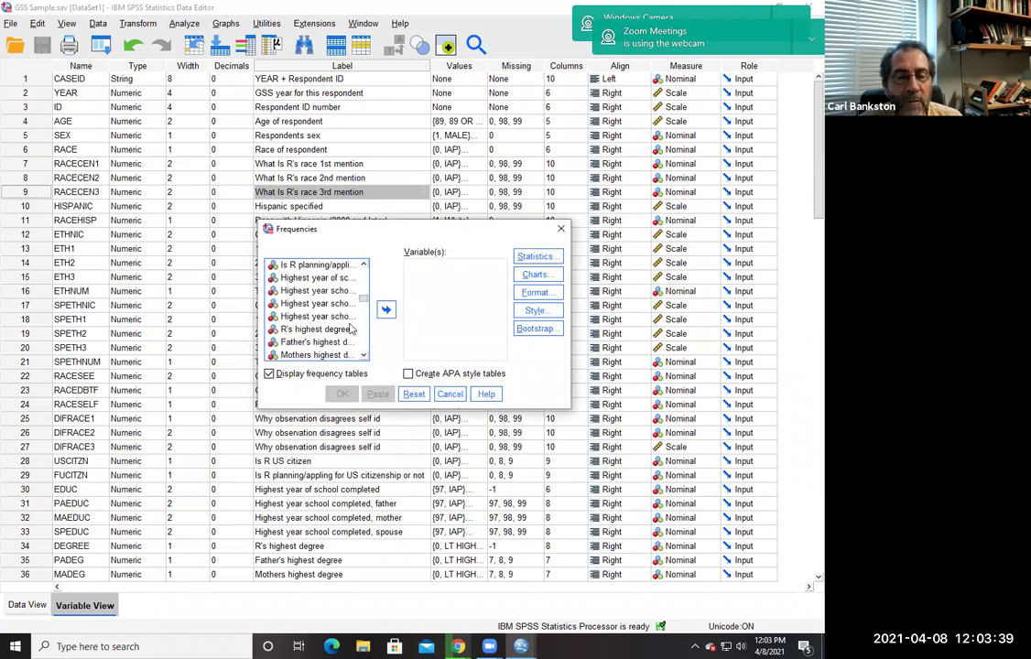
{"action": "left_click", "coordinate": [316, 328]}
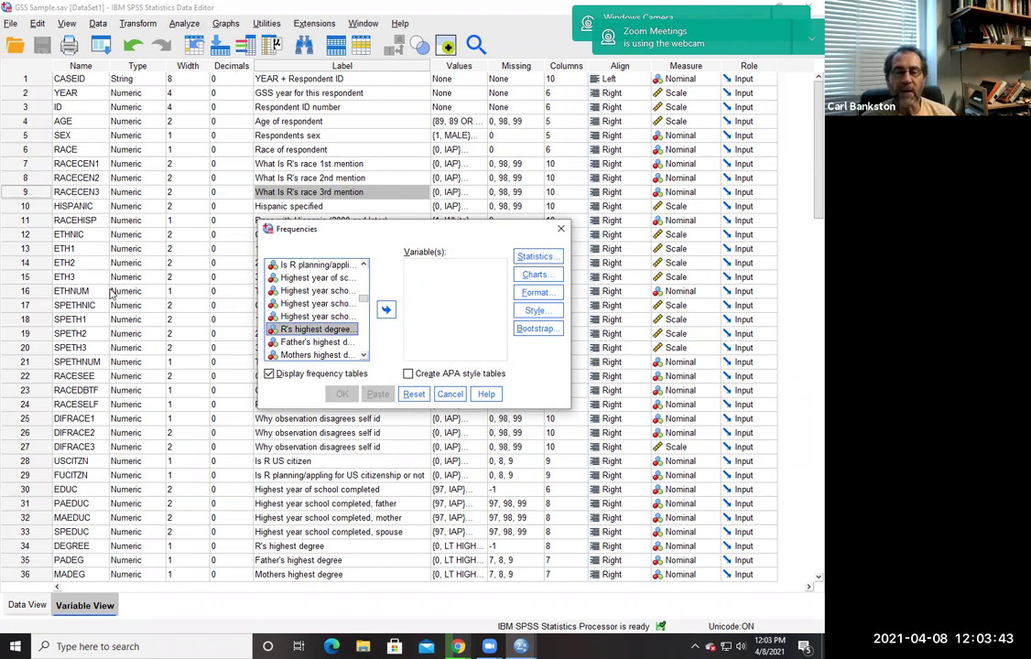
{"action": "left_click", "coordinate": [385, 312]}
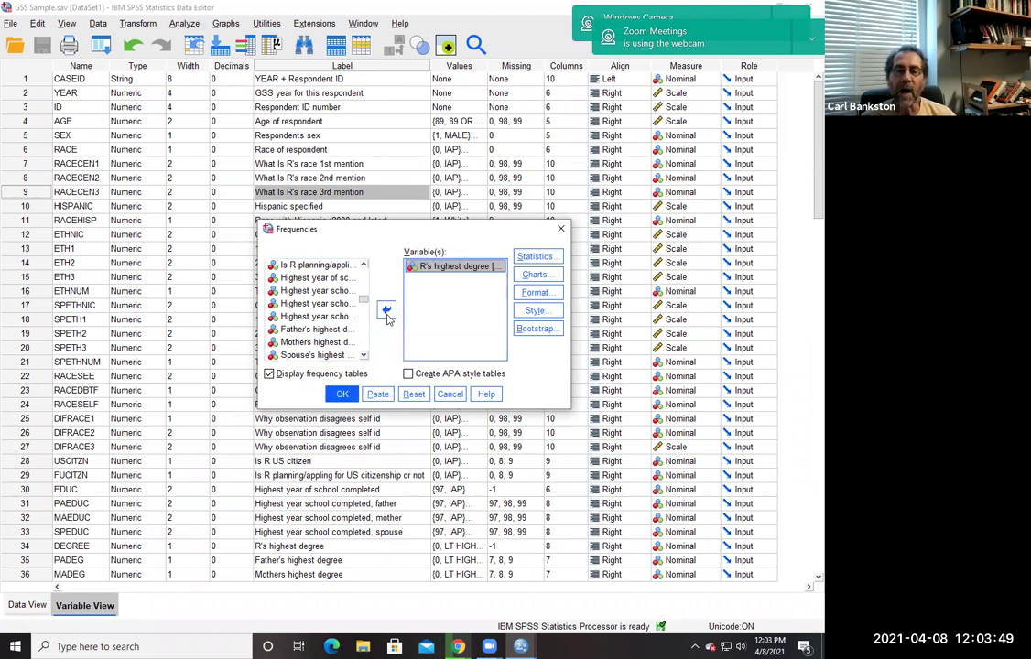
- Request the mean, median and mode for the highest-degree variable and run the Frequencies analysis
{"action": "left_click", "coordinate": [559, 257]}
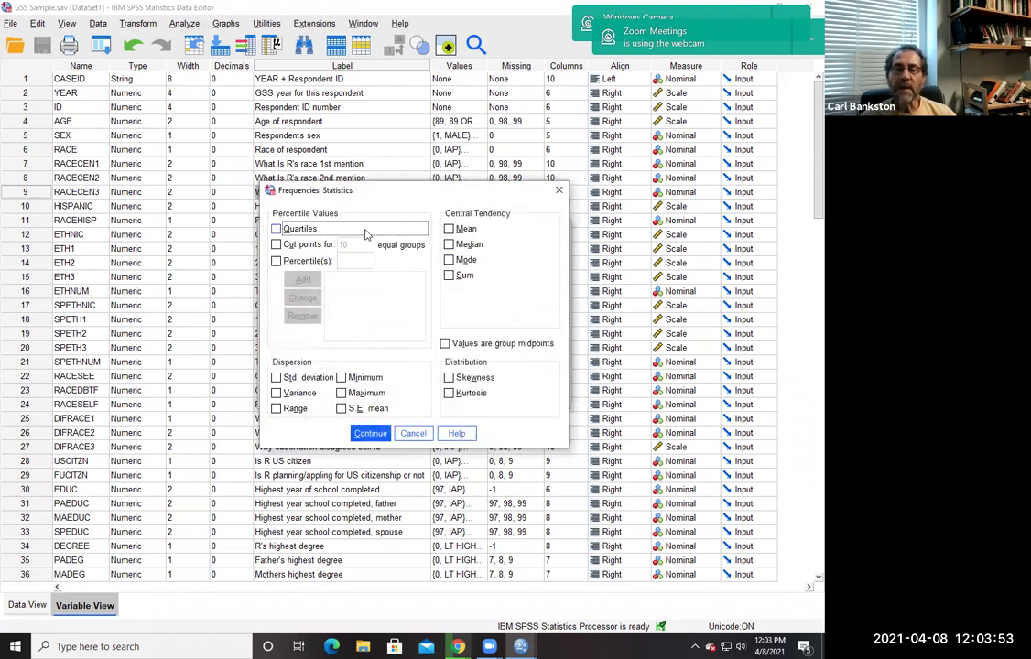
{"action": "left_click", "coordinate": [449, 230]}
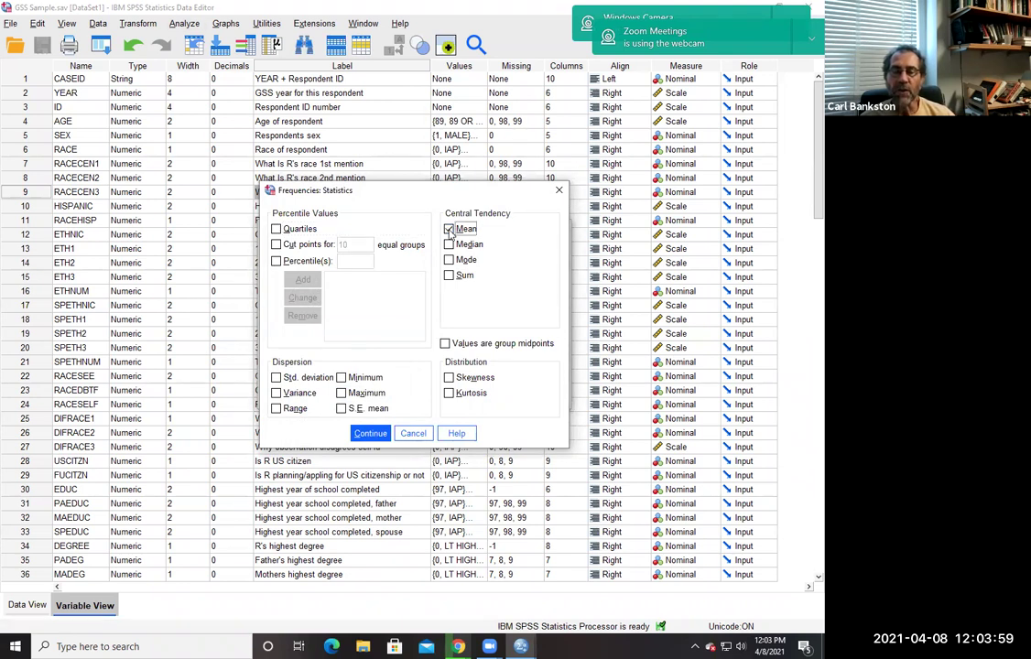
{"action": "left_click", "coordinate": [448, 244]}
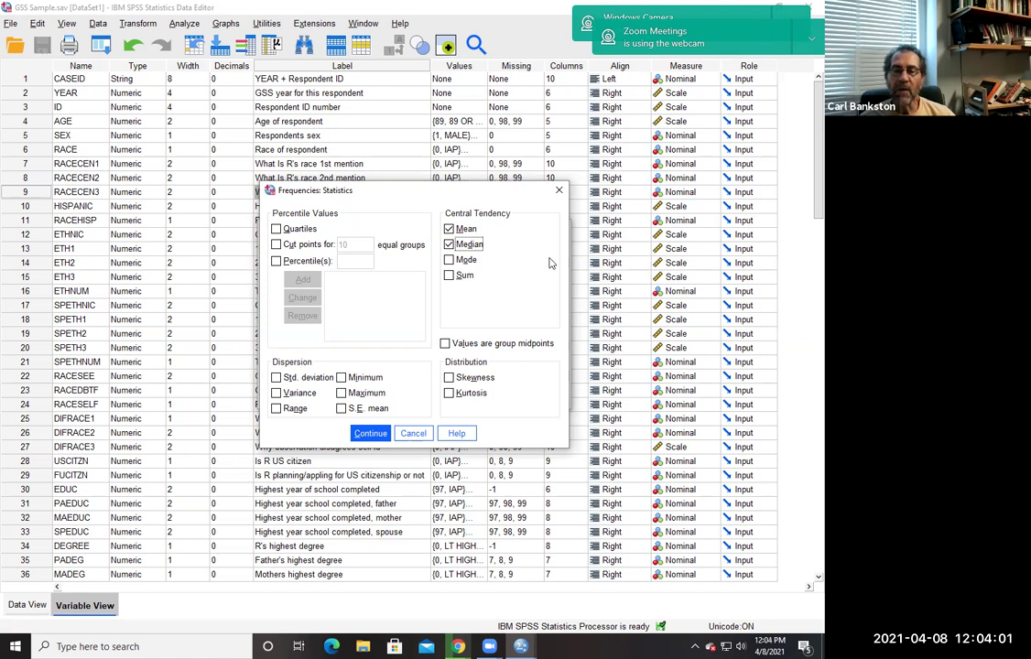
{"action": "left_click", "coordinate": [450, 261]}
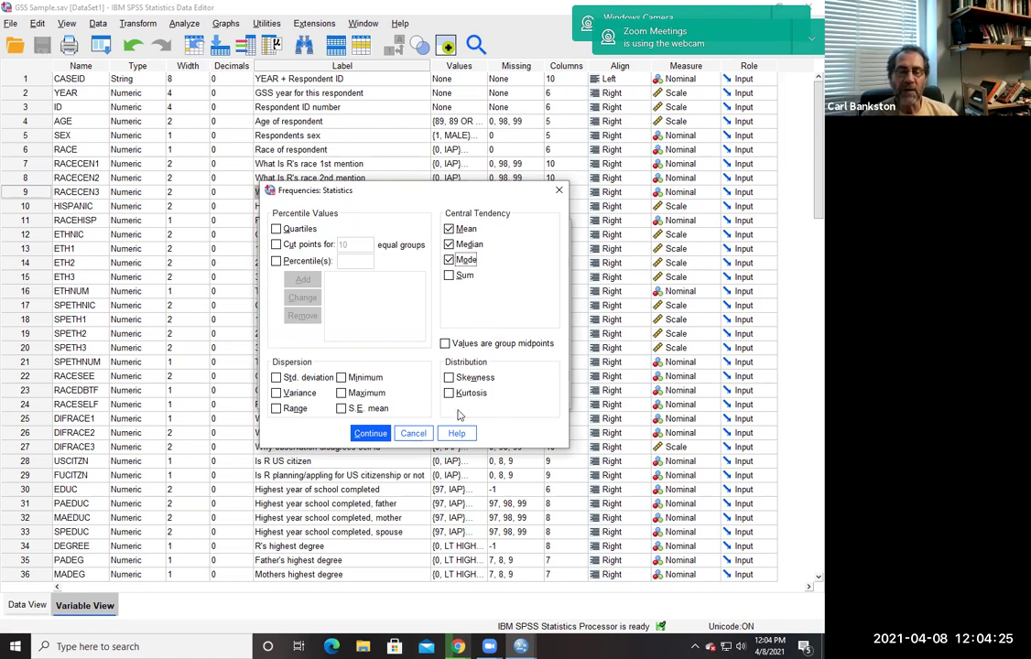
{"action": "left_click", "coordinate": [370, 437]}
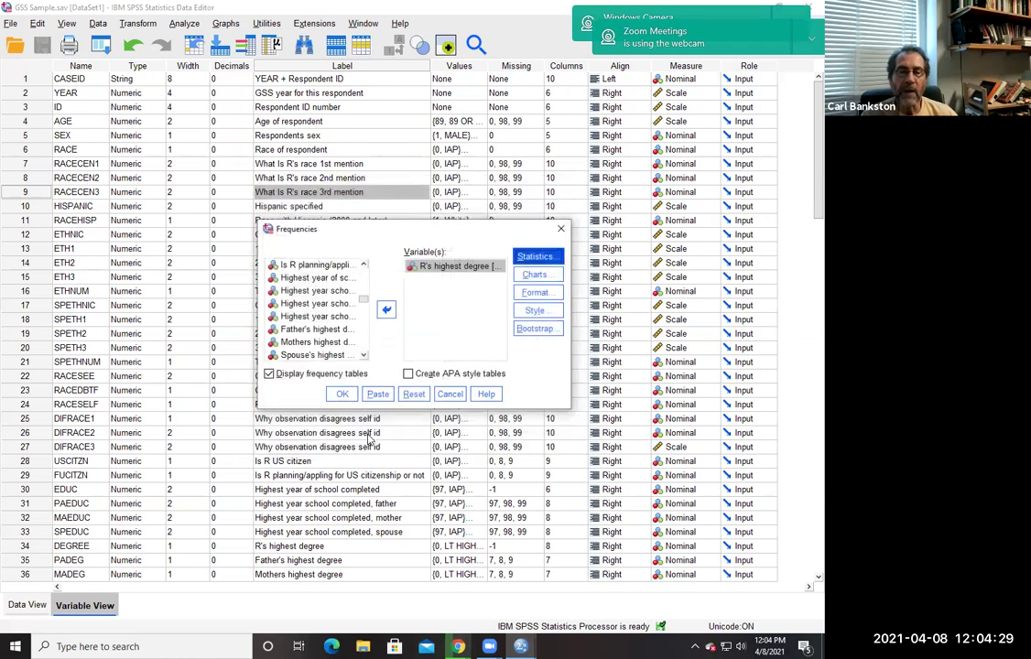
{"action": "left_click", "coordinate": [341, 394]}
{"action": "left_click", "coordinate": [338, 401]}
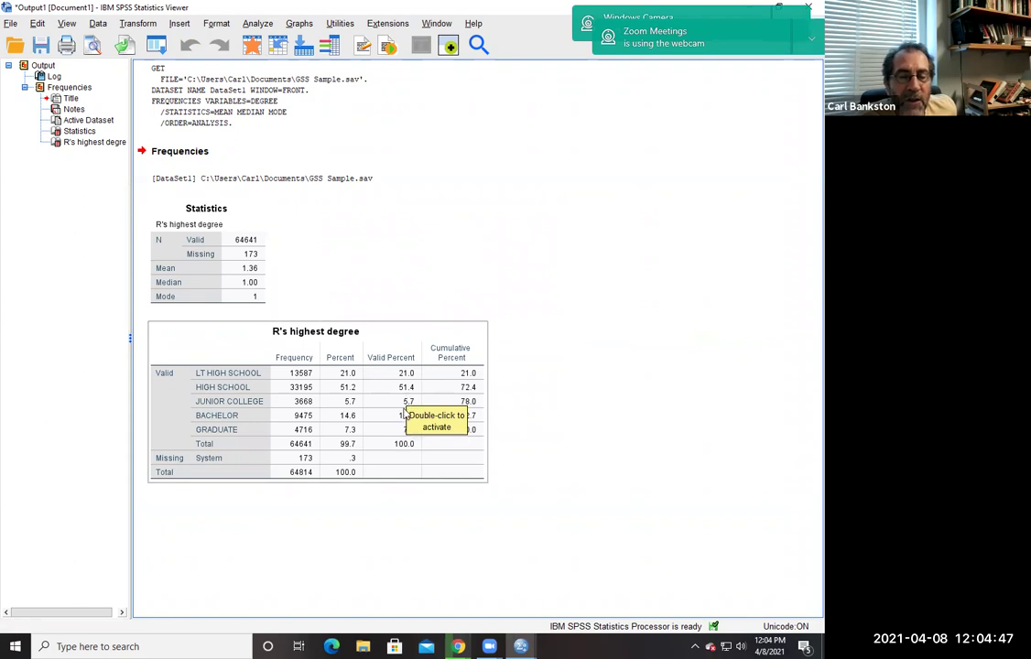
- Examine the Statistics table and the R's highest degree frequency table in the output
{"action": "left_click", "coordinate": [806, 480]}
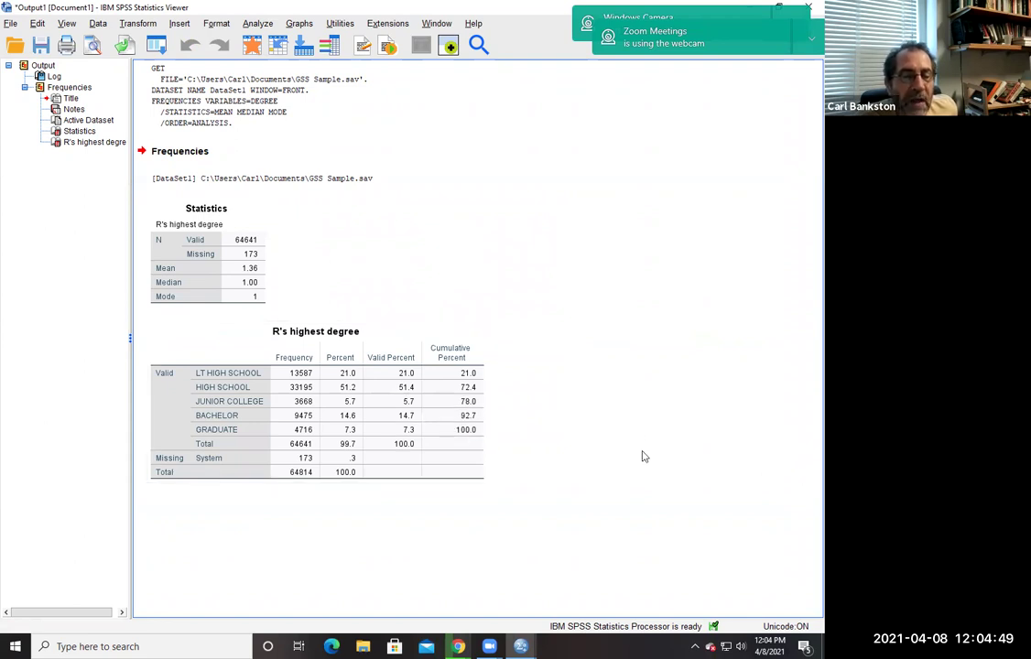
{"action": "left_click", "coordinate": [398, 438]}
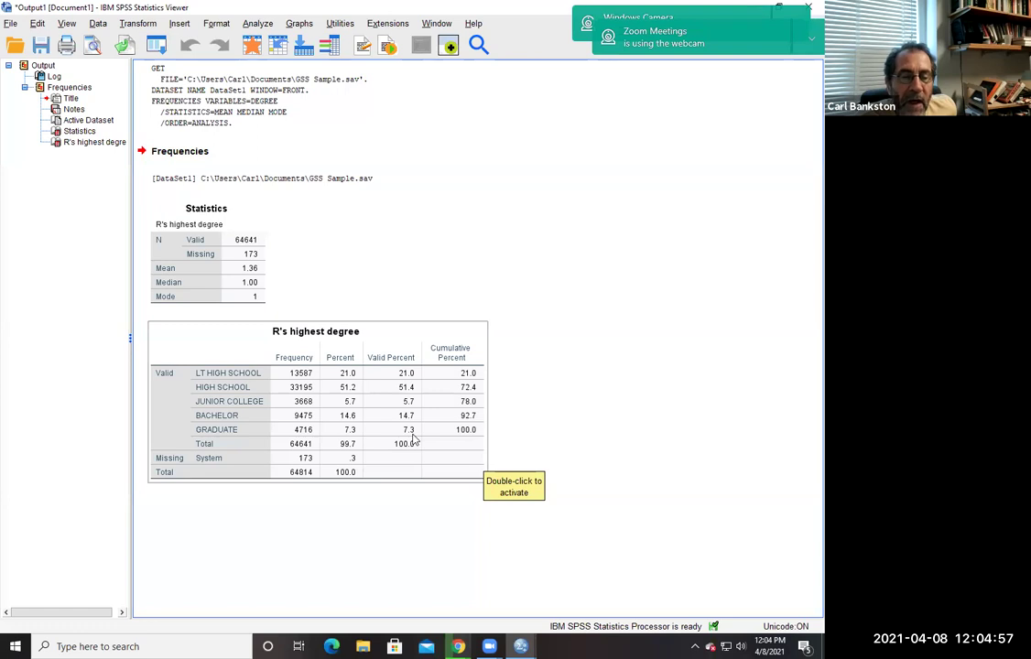
{"action": "left_click", "coordinate": [706, 487]}
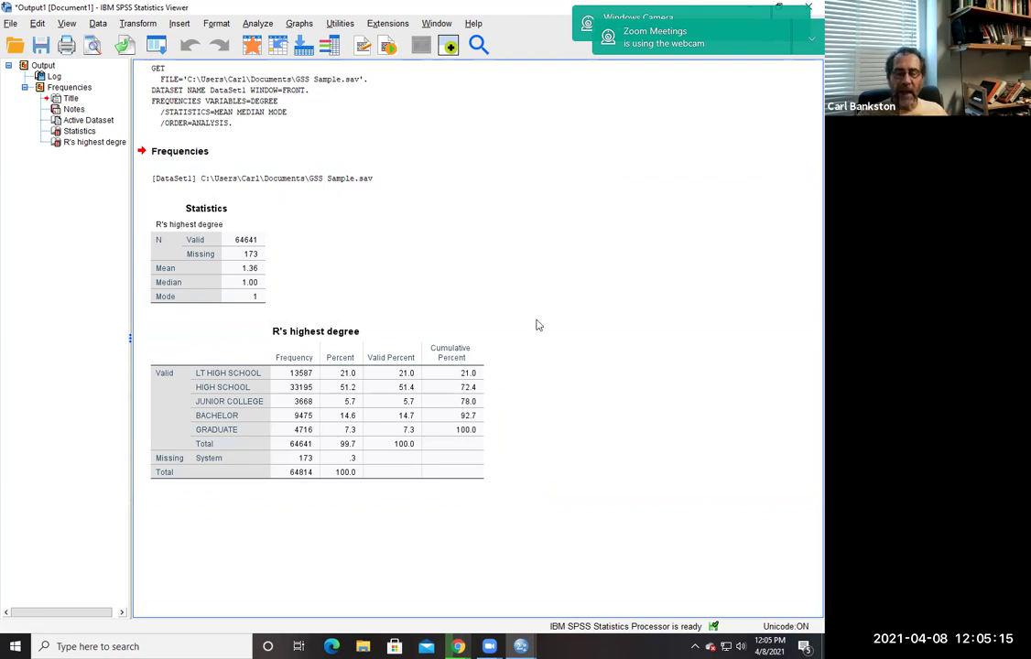
{"action": "left_click", "coordinate": [503, 109]}
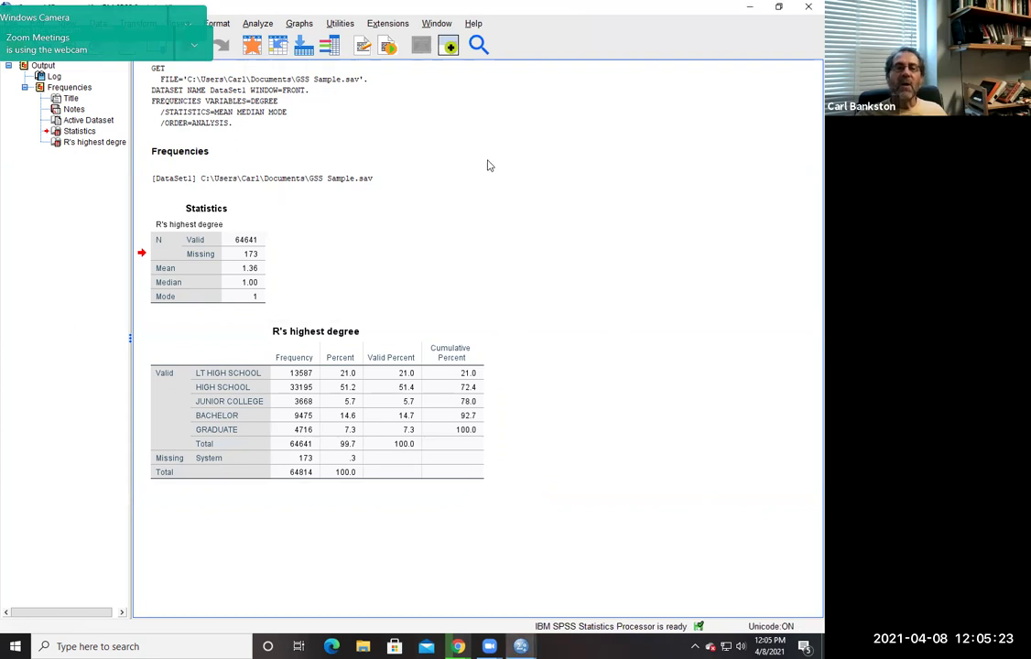
- Close the output viewer window without saving its contents
{"action": "left_click", "coordinate": [578, 69]}
{"action": "left_click", "coordinate": [549, 152]}
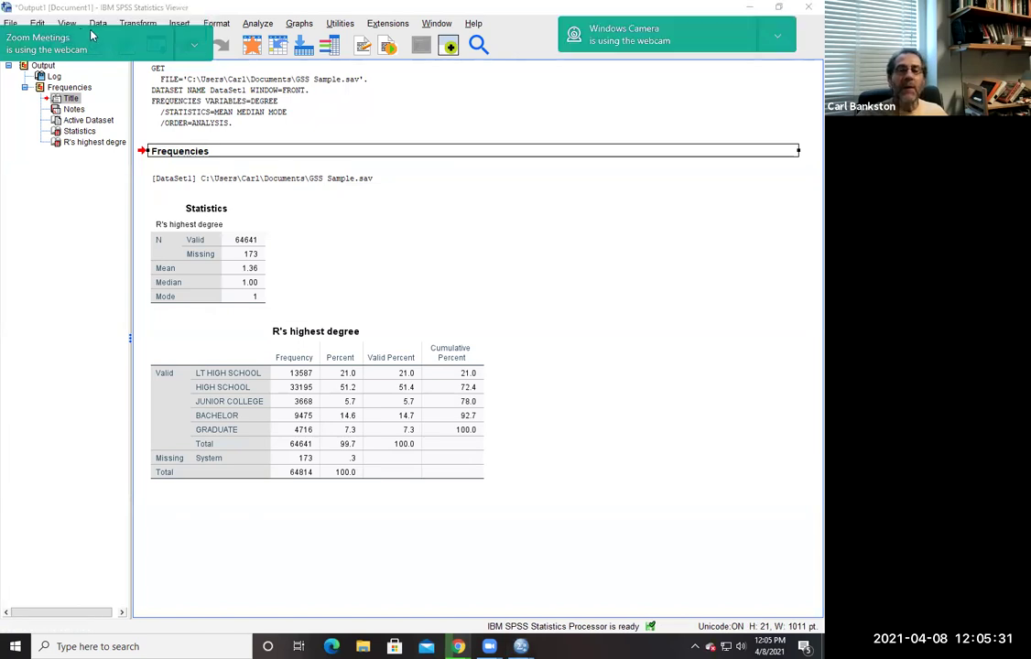
{"action": "left_click", "coordinate": [55, 76]}
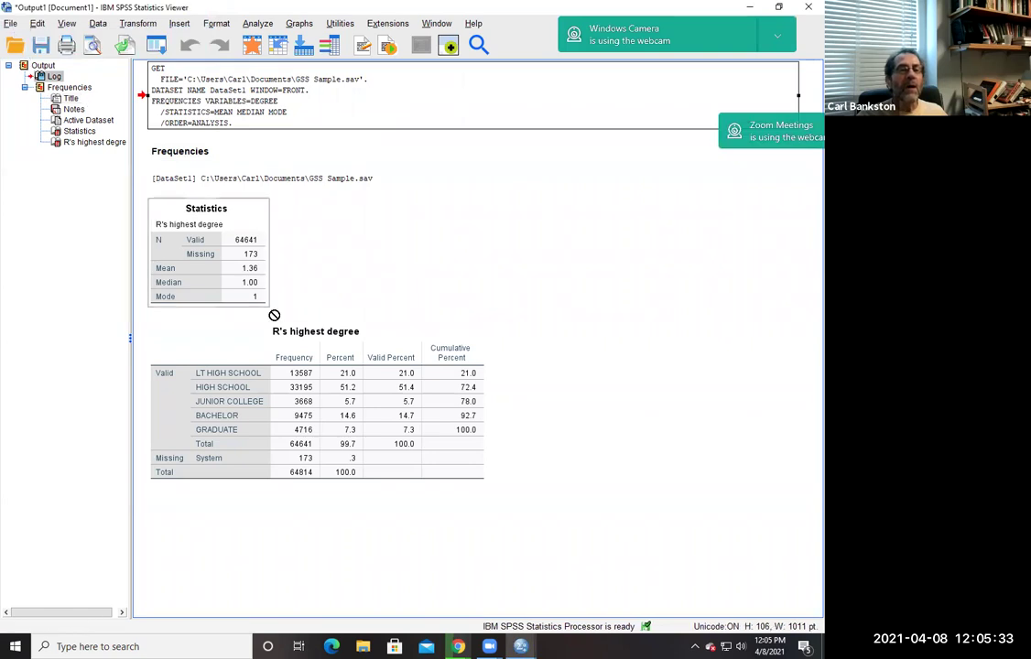
{"action": "left_click", "coordinate": [809, 6]}
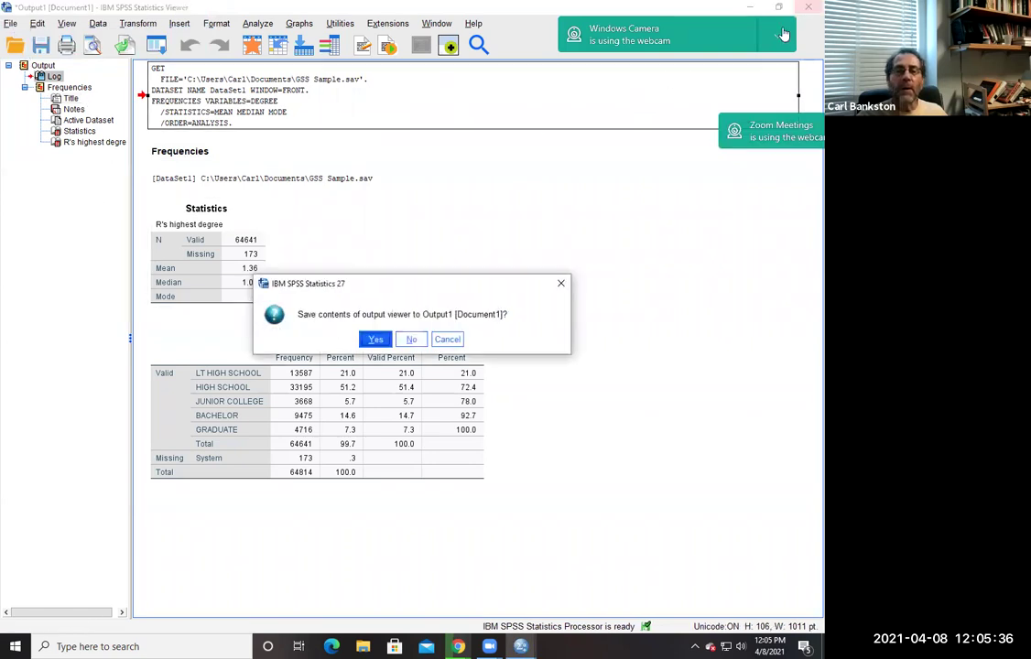
{"action": "left_click", "coordinate": [411, 338]}
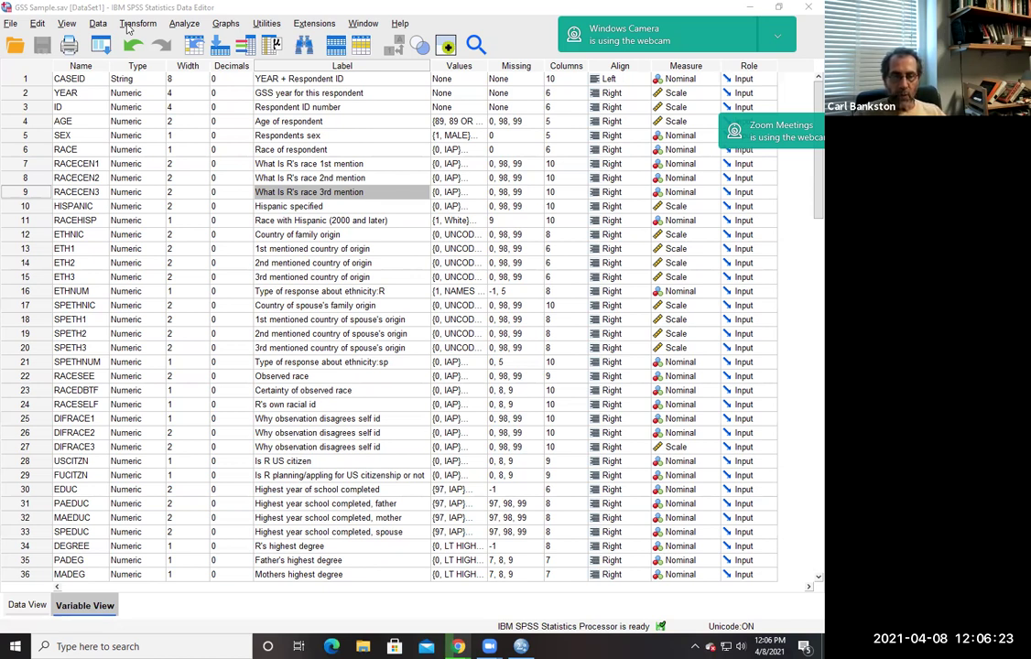
- Start a Recode into Different Variables with the GSS year variable (YEAR) as the input variable
{"action": "left_click", "coordinate": [75, 92]}
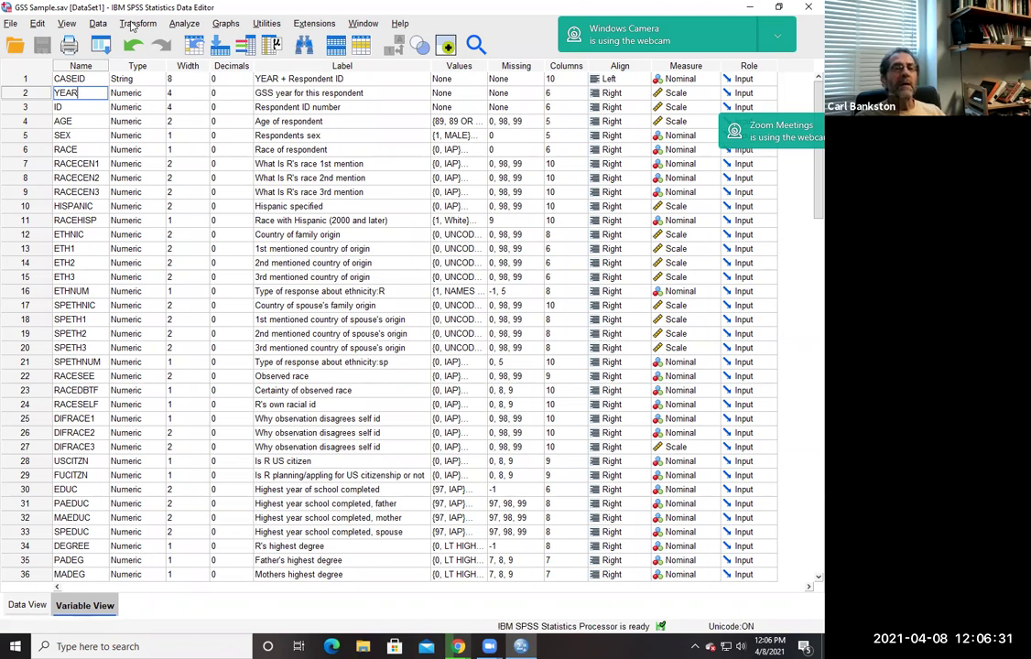
{"action": "left_click", "coordinate": [134, 24]}
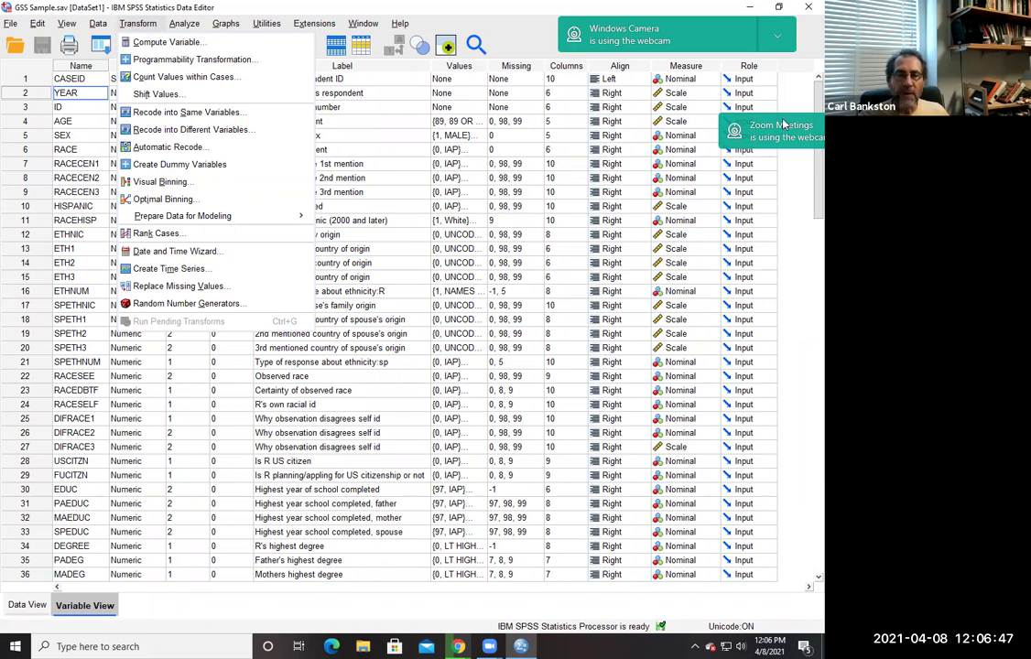
{"action": "left_click_drag", "start_coordinate": [783, 124], "coordinate": [524, 17]}
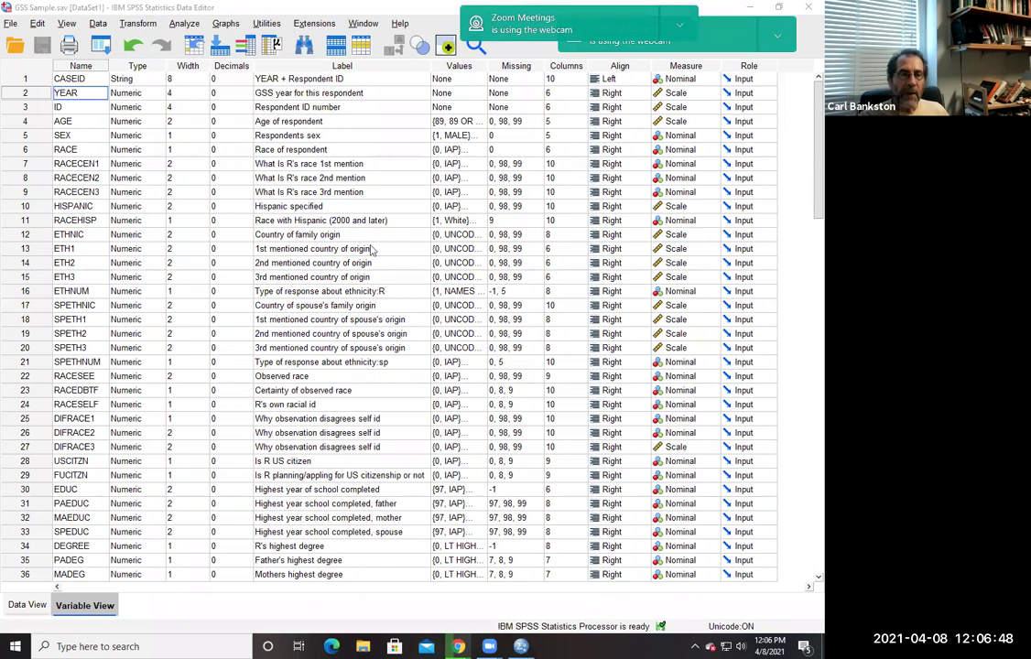
{"action": "left_click", "coordinate": [134, 26]}
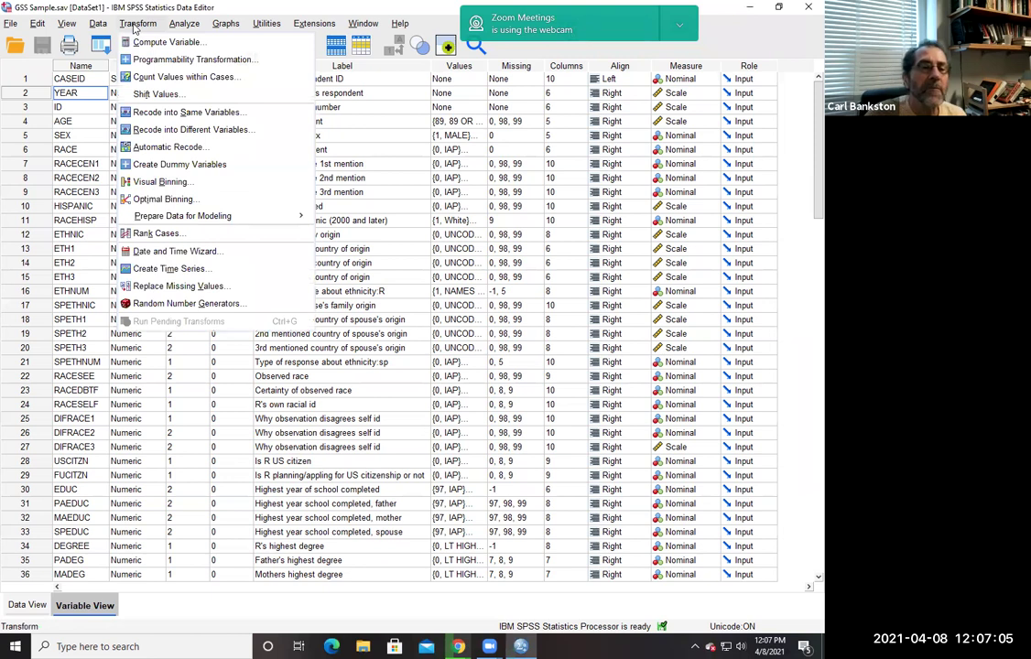
{"action": "left_click", "coordinate": [180, 130]}
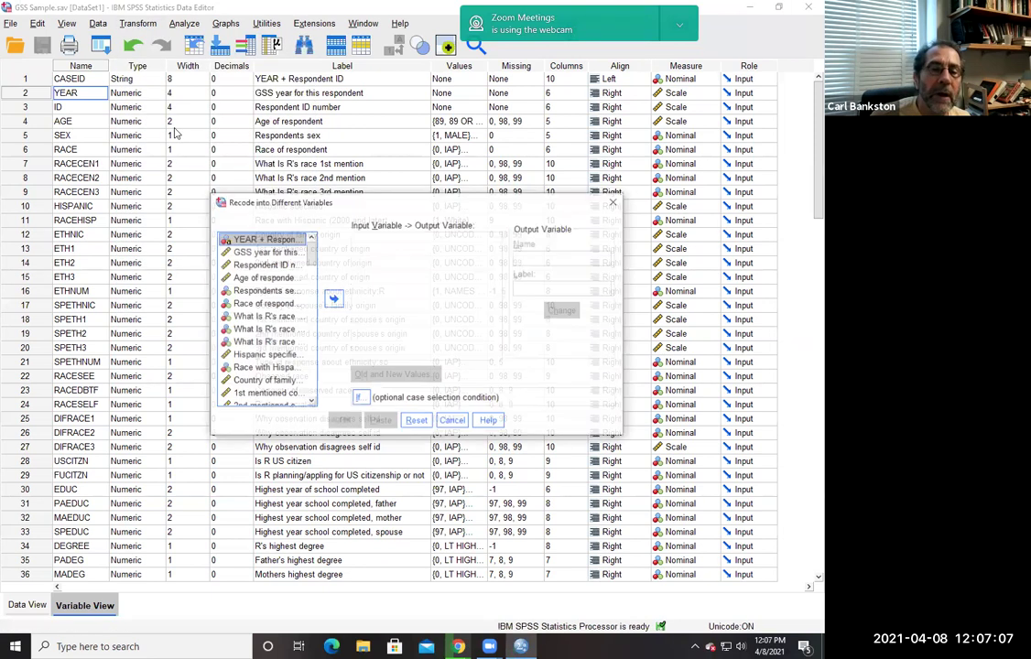
{"action": "left_click", "coordinate": [262, 252]}
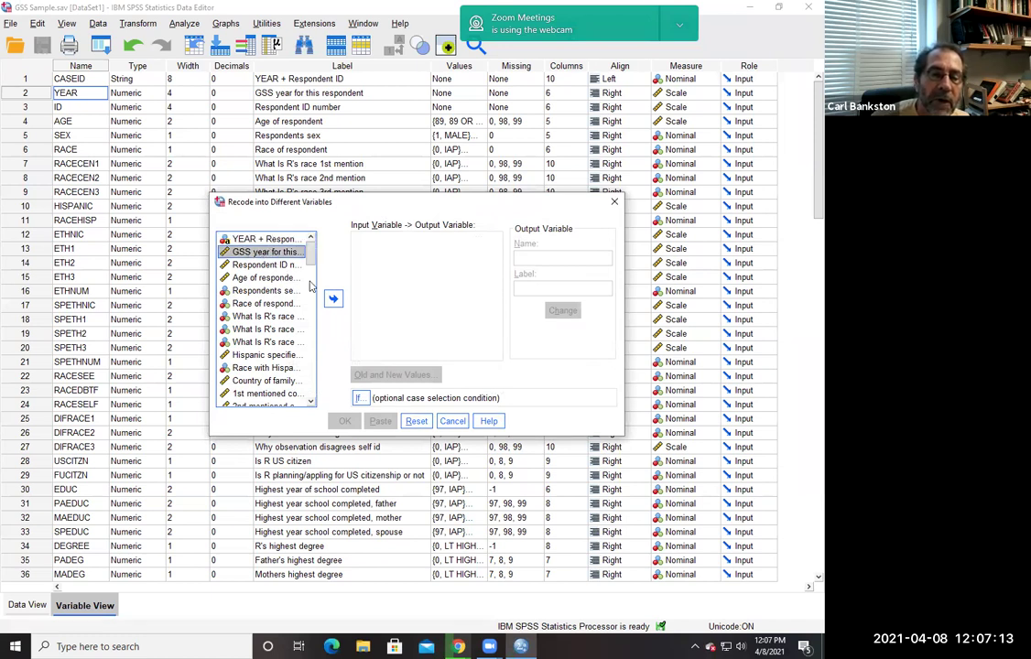
{"action": "left_click", "coordinate": [333, 299]}
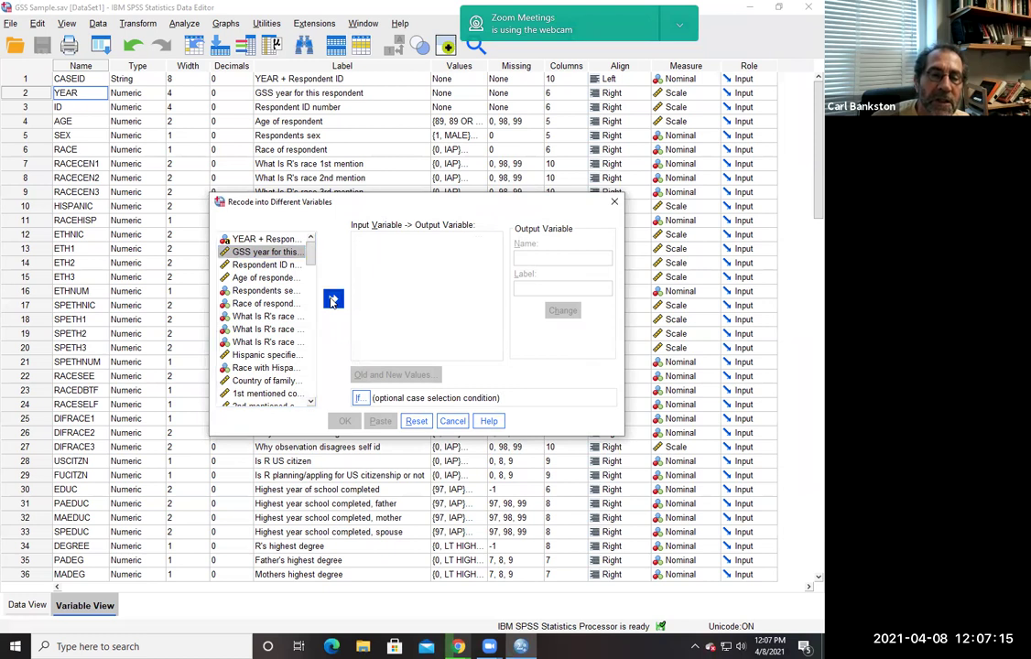
- Enter Decade as both the name and the label of the output variable
{"action": "left_click", "coordinate": [529, 261]}
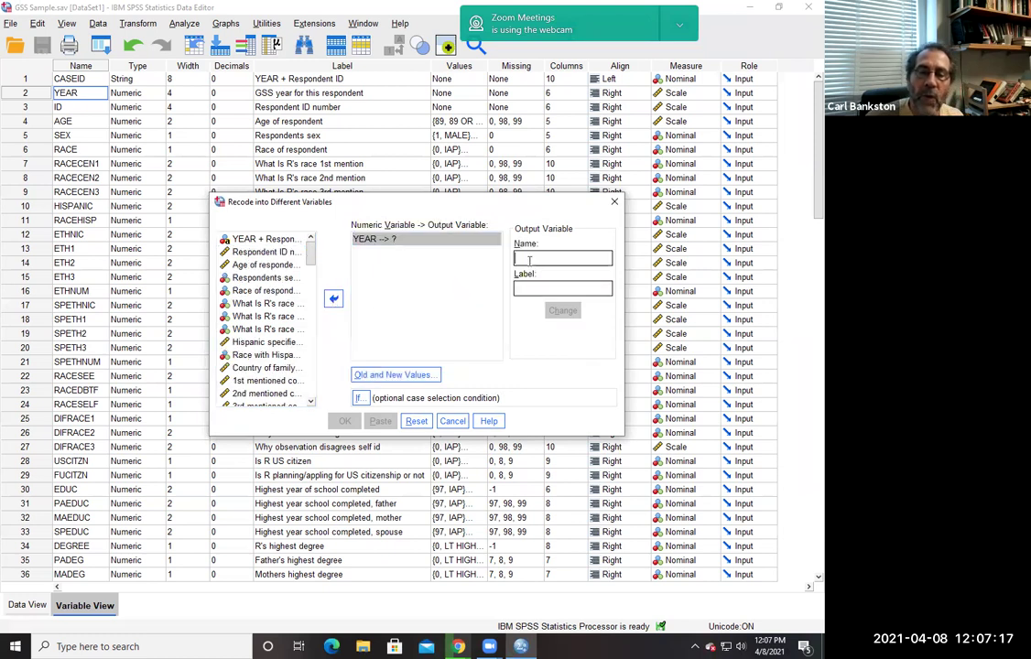
{"action": "type", "text": "Decade"}
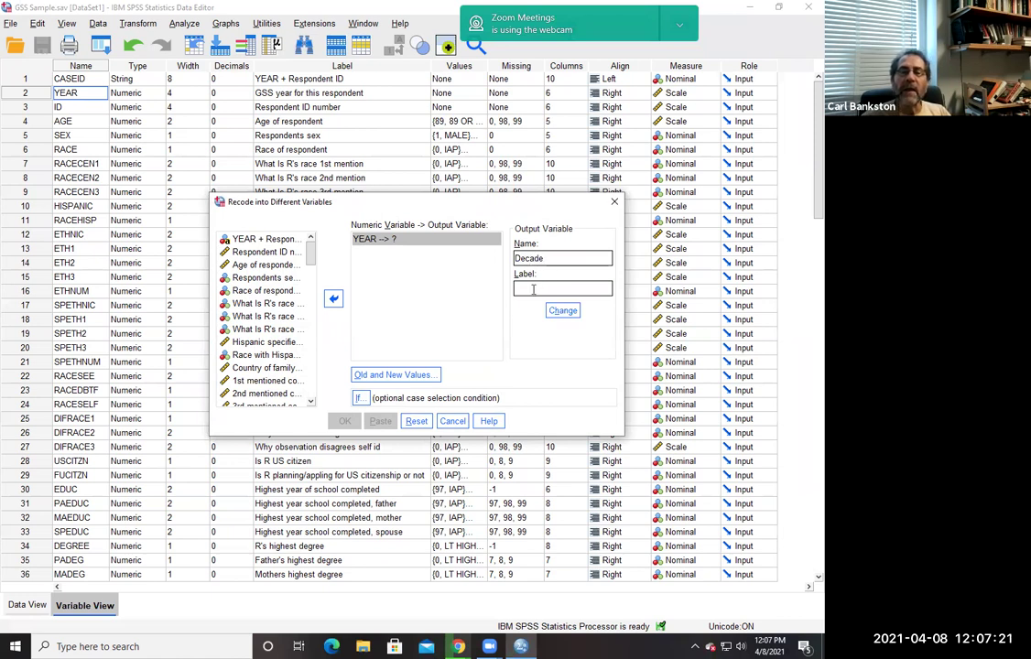
{"action": "left_click", "coordinate": [533, 290]}
{"action": "type", "text": "Dec"}
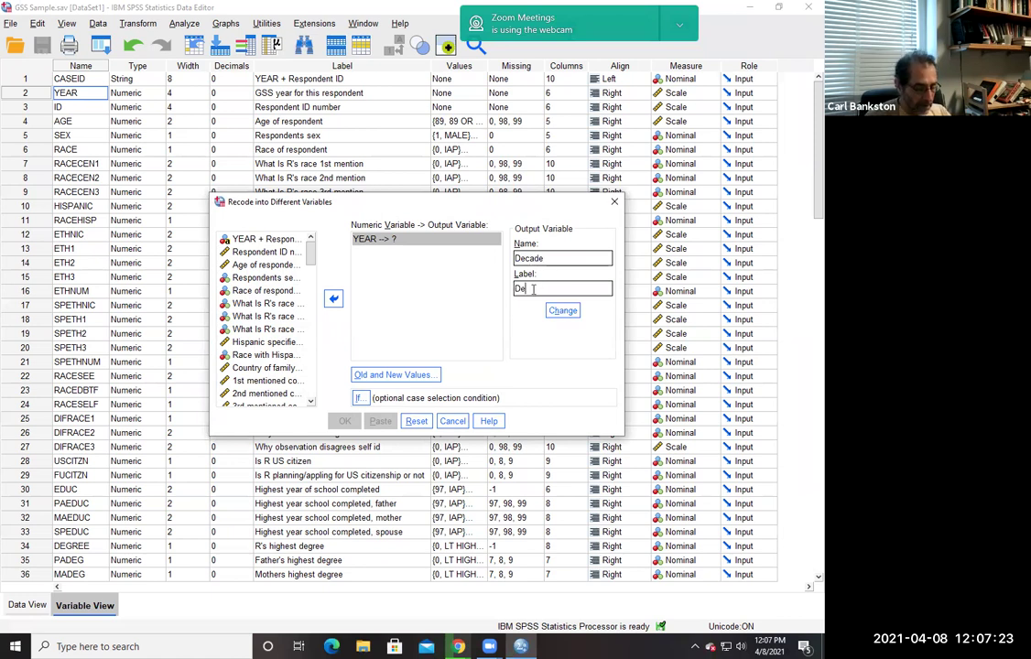
{"action": "type", "text": "ade"}
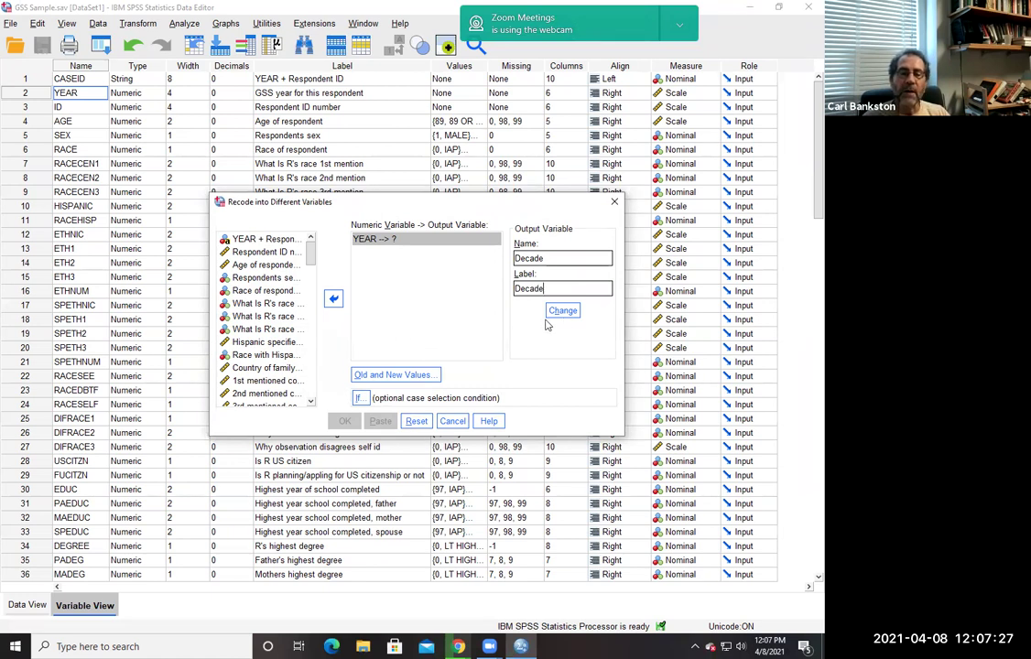
- Add an old-to-new value rule that recodes the year range 1972 through 1980 as 1
{"action": "left_click", "coordinate": [387, 379]}
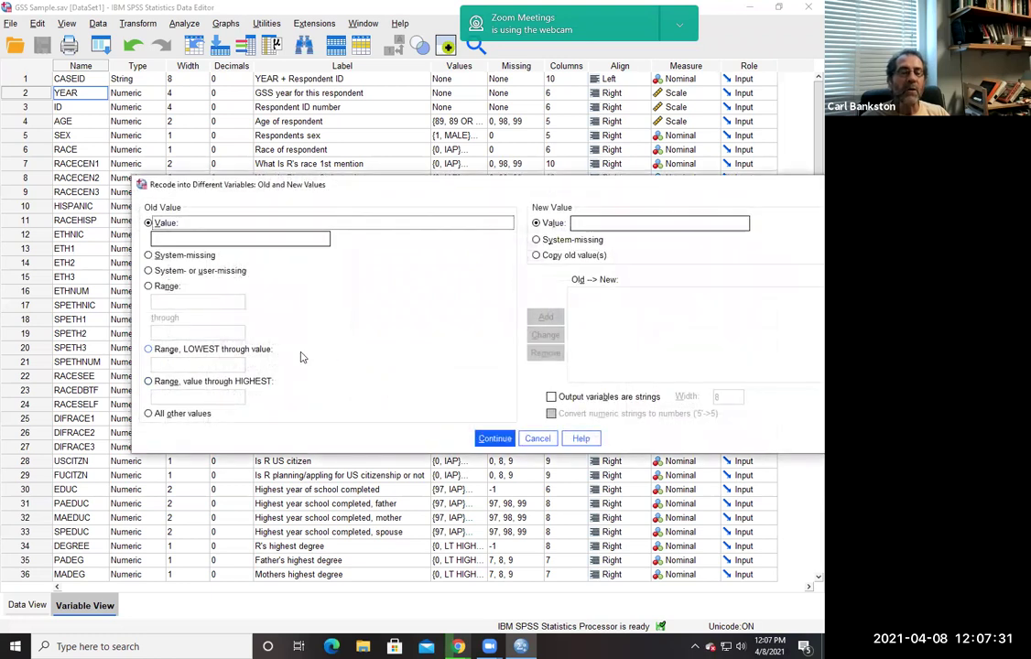
{"action": "left_click", "coordinate": [148, 287]}
{"action": "left_click", "coordinate": [160, 303]}
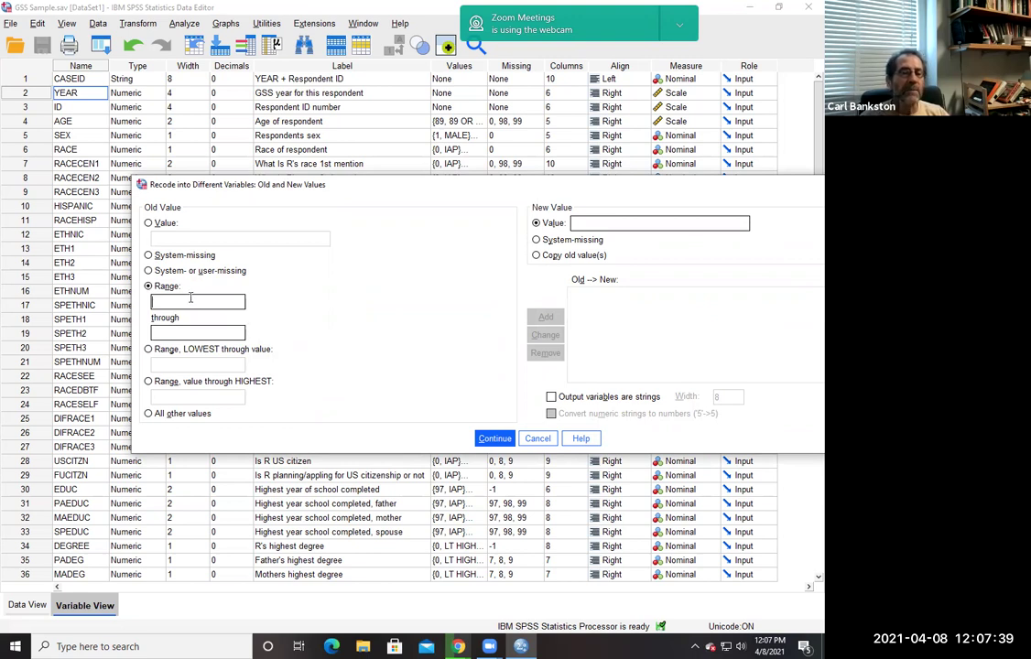
{"action": "type", "text": "19"}
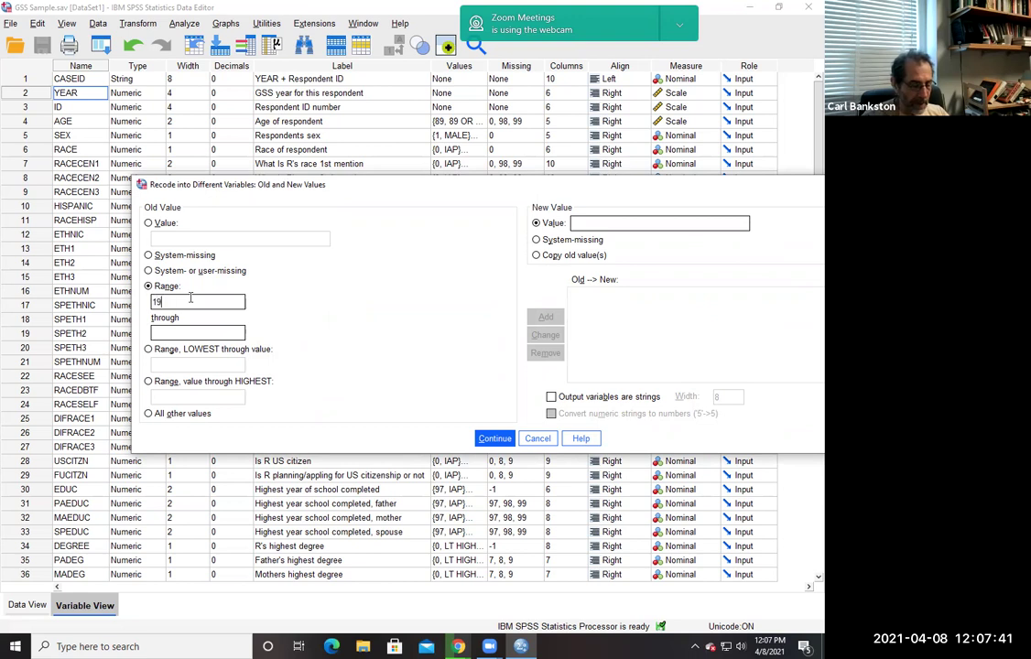
{"action": "type", "text": "72"}
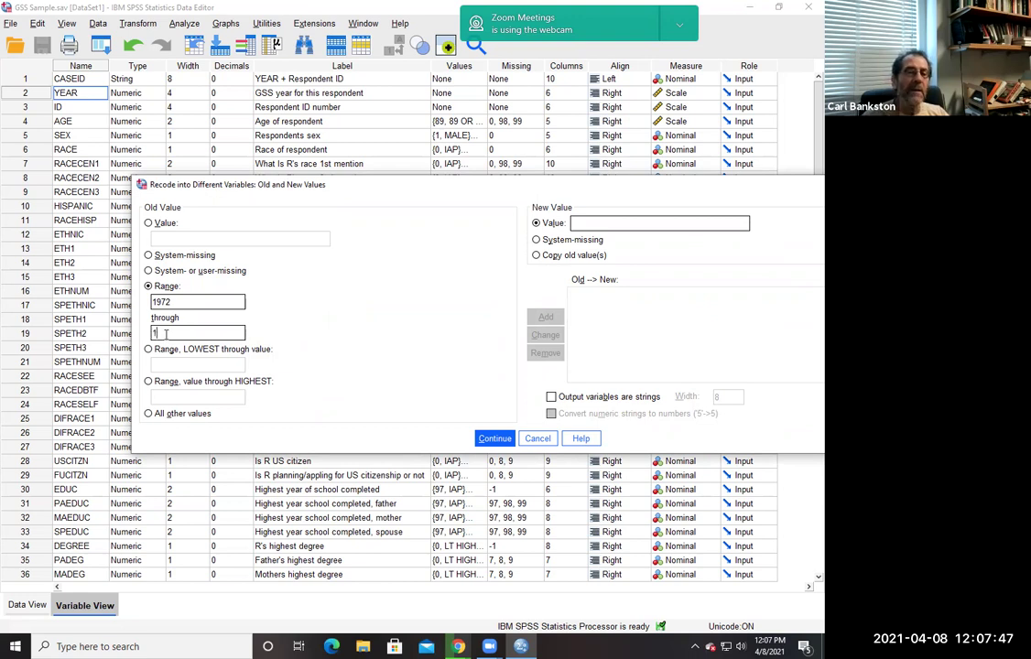
{"action": "type", "text": "0"}
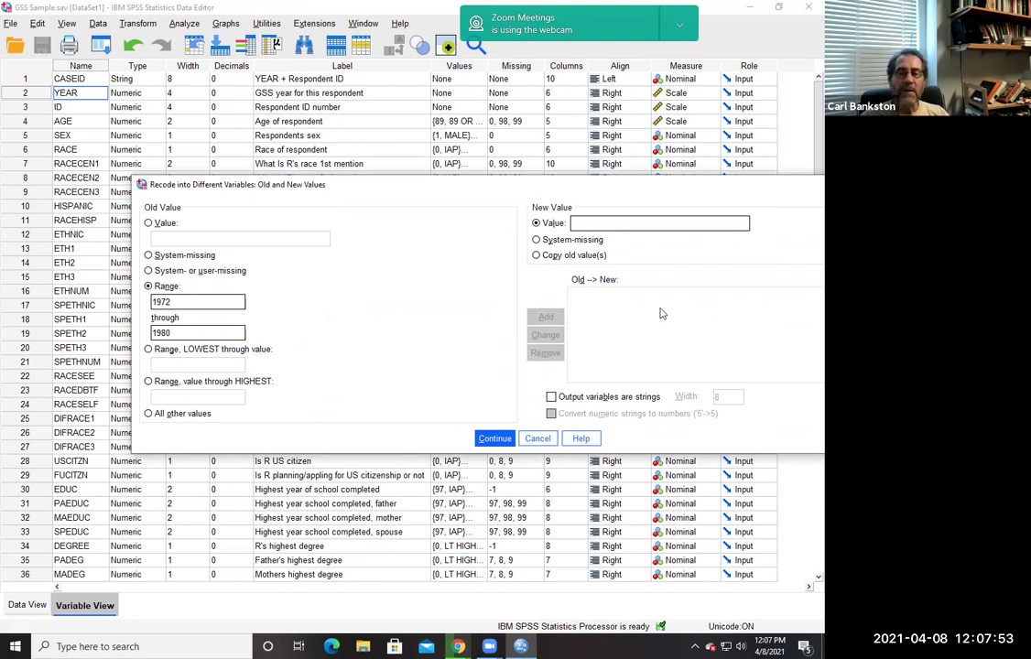
{"action": "type", "text": "1"}
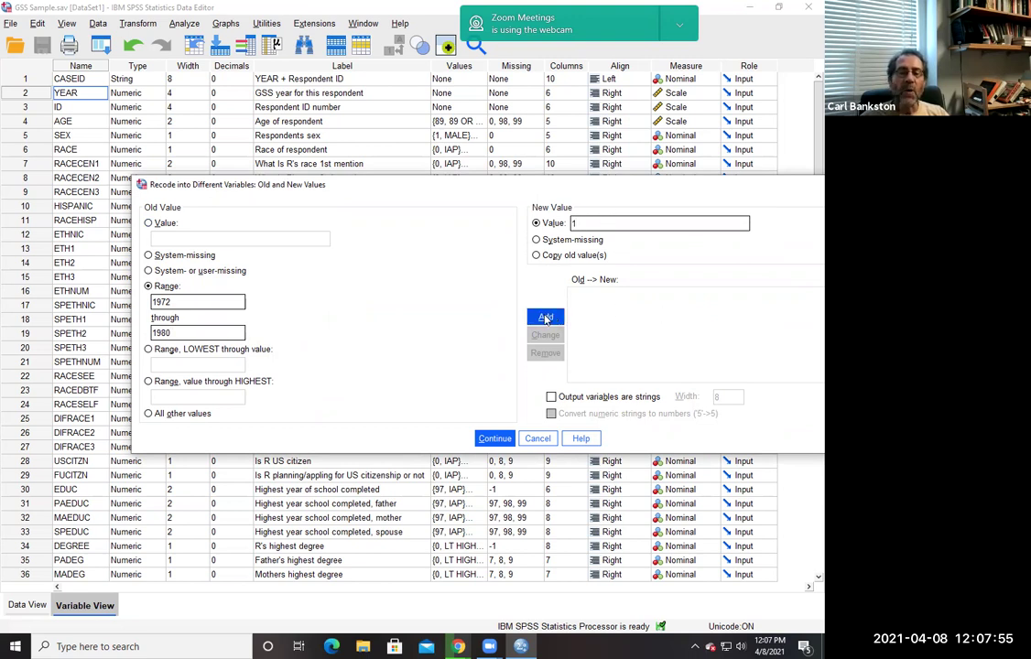
{"action": "left_click", "coordinate": [546, 318]}
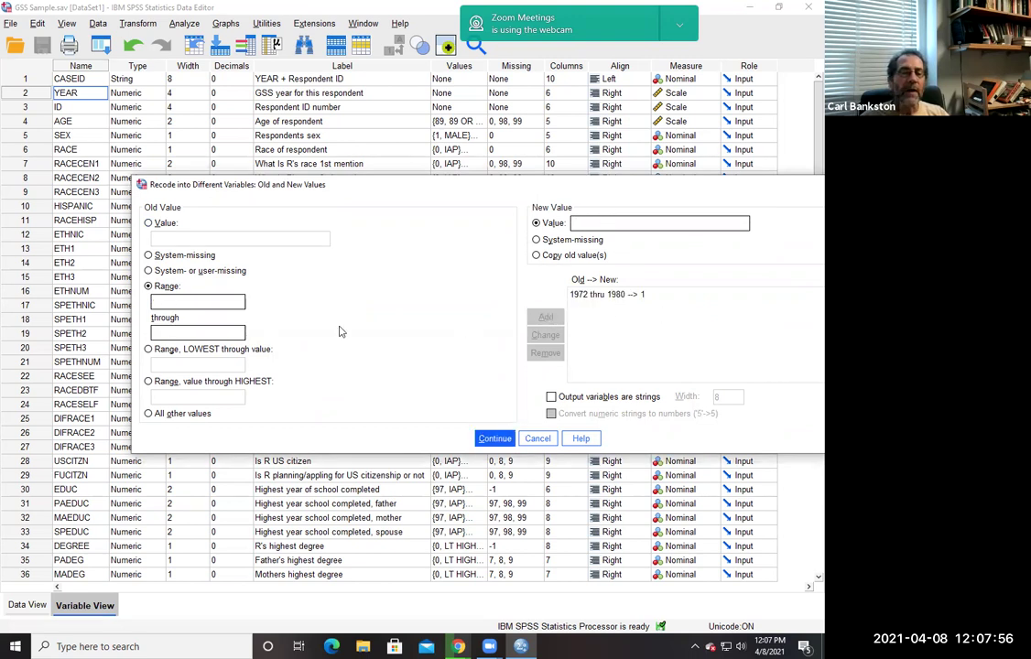
- Add a rule that recodes the year range 1981 through 1990 as 2
{"action": "left_click", "coordinate": [170, 301]}
{"action": "type", "text": "1981"}
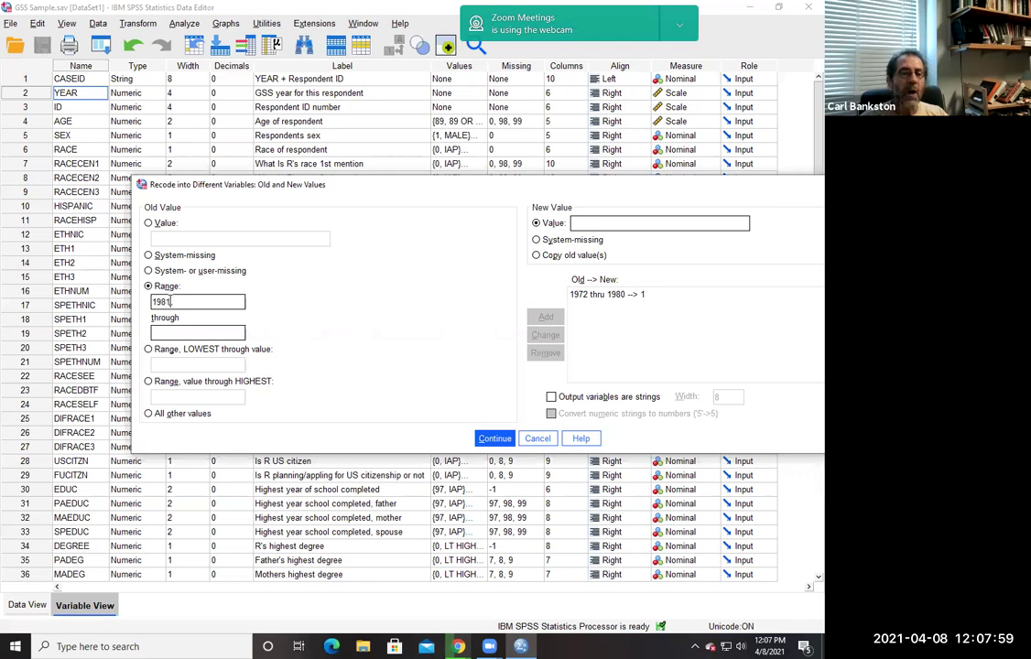
{"action": "left_click", "coordinate": [161, 333]}
{"action": "type", "text": "19"}
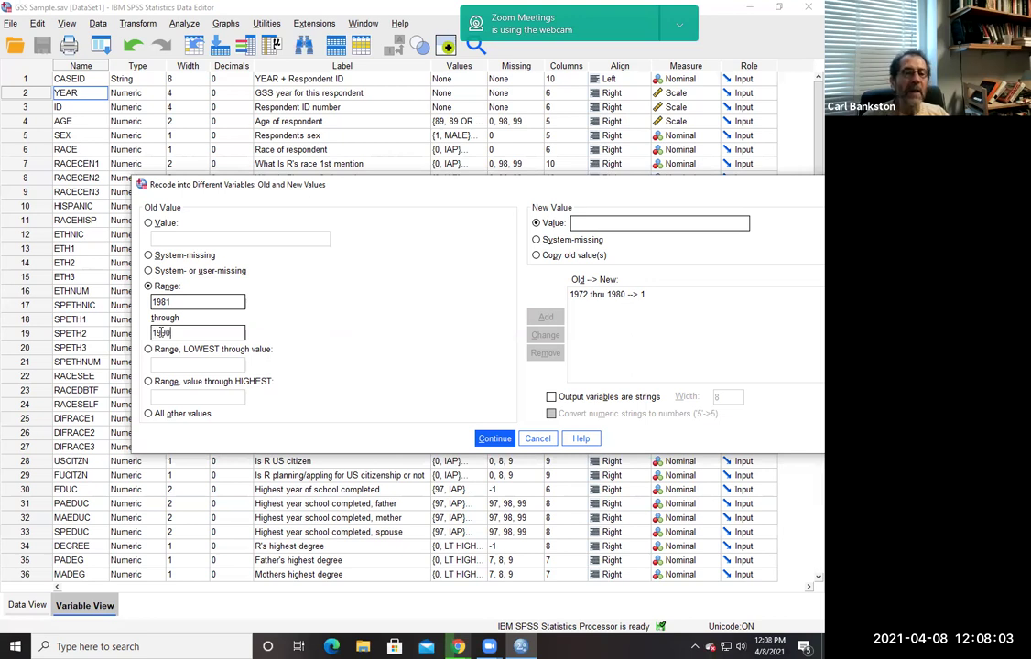
{"action": "type", "text": "90"}
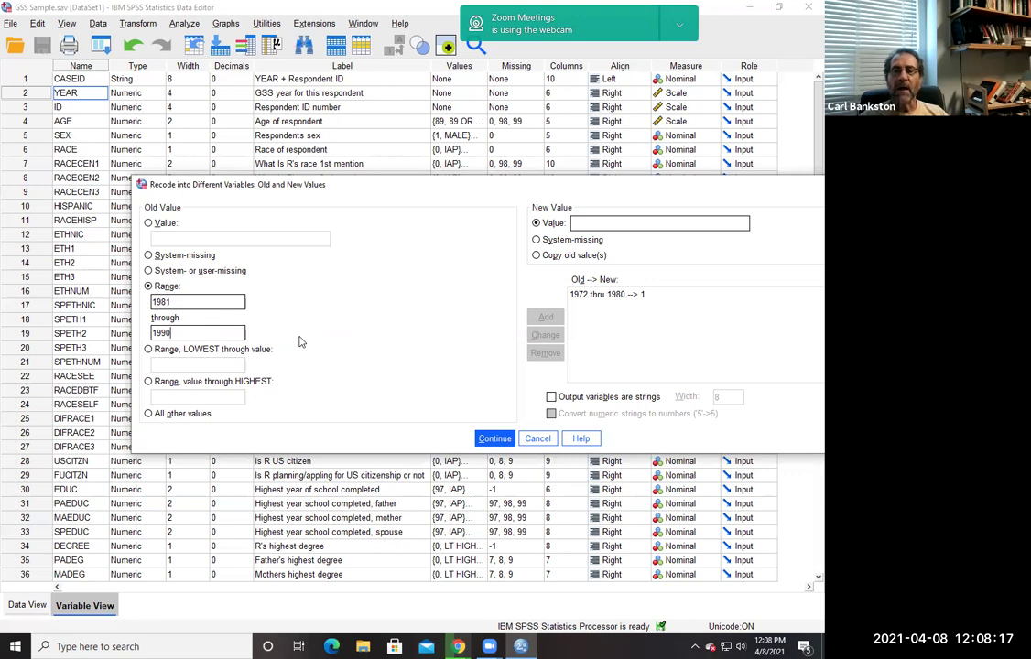
{"action": "left_click", "coordinate": [625, 222]}
{"action": "type", "text": "2"}
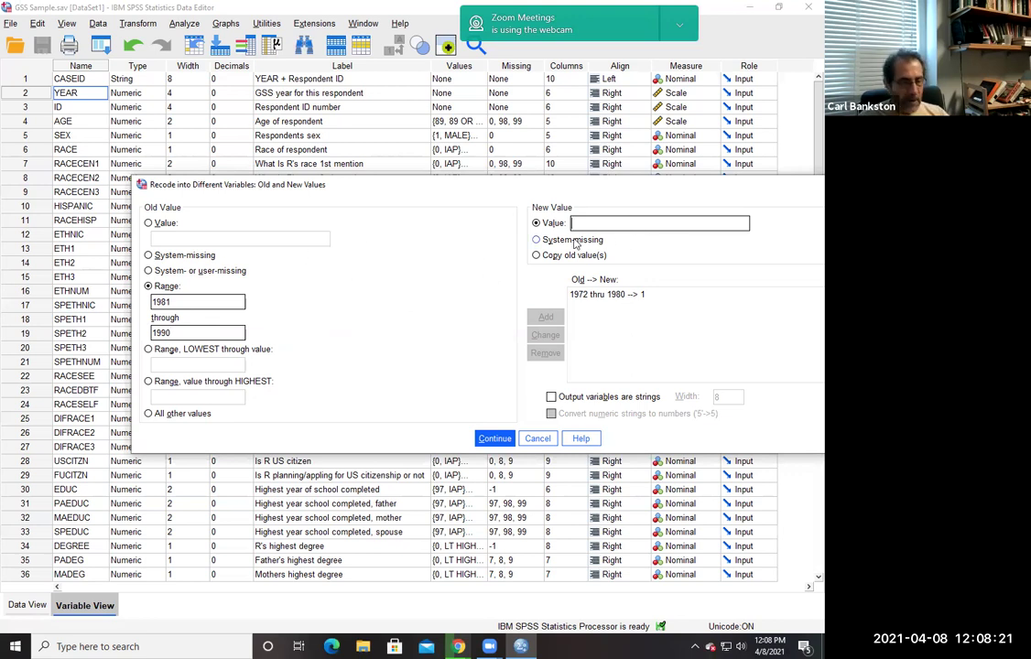
{"action": "left_click", "coordinate": [542, 317]}
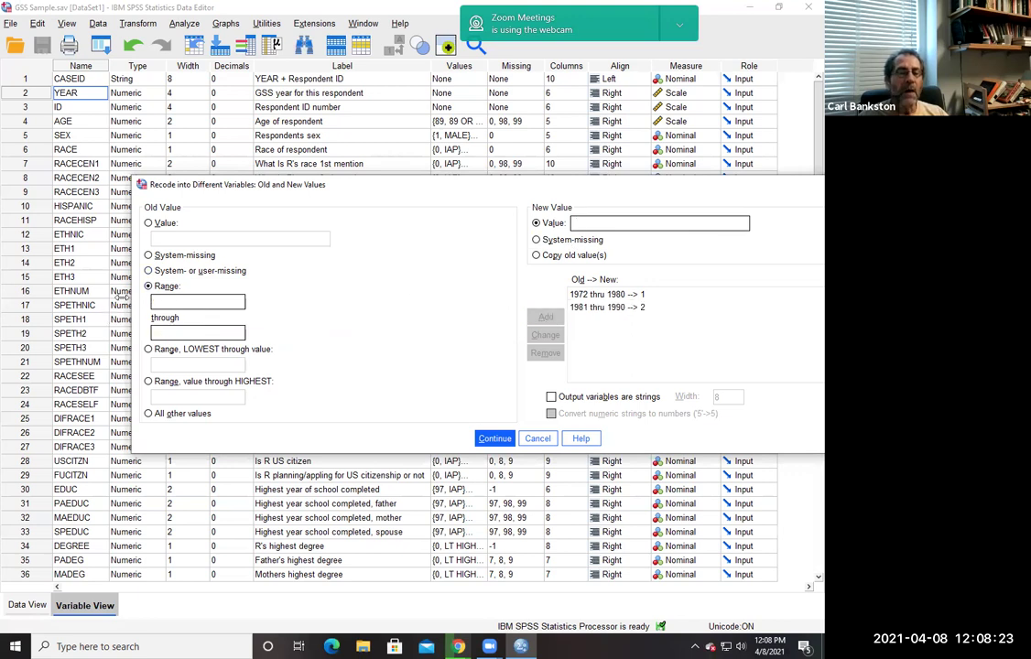
- Add a rule that recodes the year range 1990 through 2000 as 3
{"action": "type", "text": "1990"}
{"action": "left_click", "coordinate": [227, 332]}
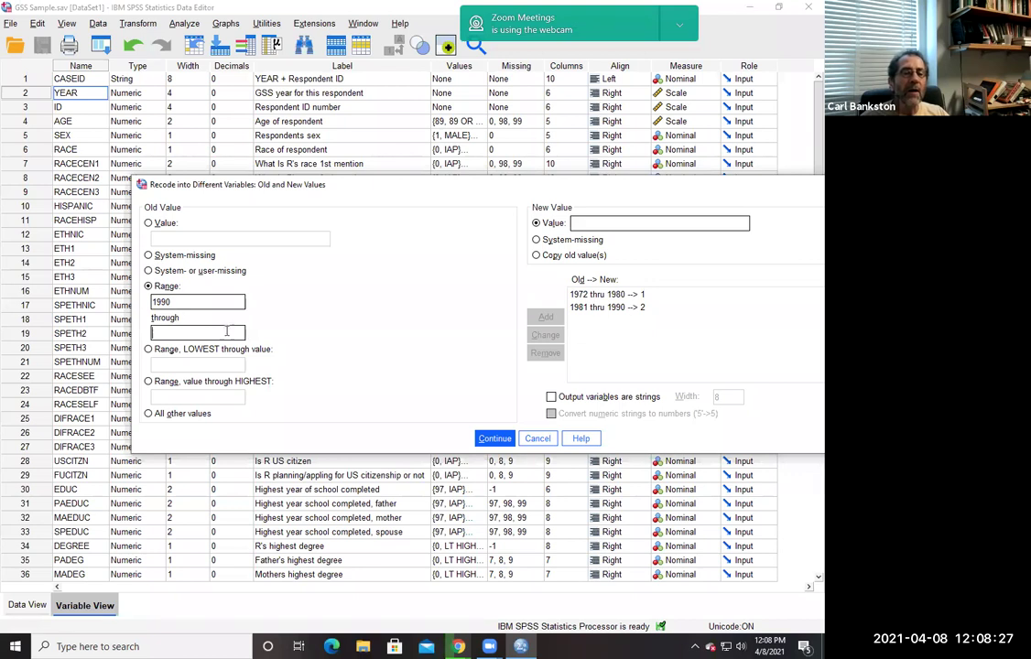
{"action": "type", "text": "2000"}
{"action": "left_click", "coordinate": [605, 221]}
{"action": "type", "text": "3"}
{"action": "left_click", "coordinate": [544, 318]}
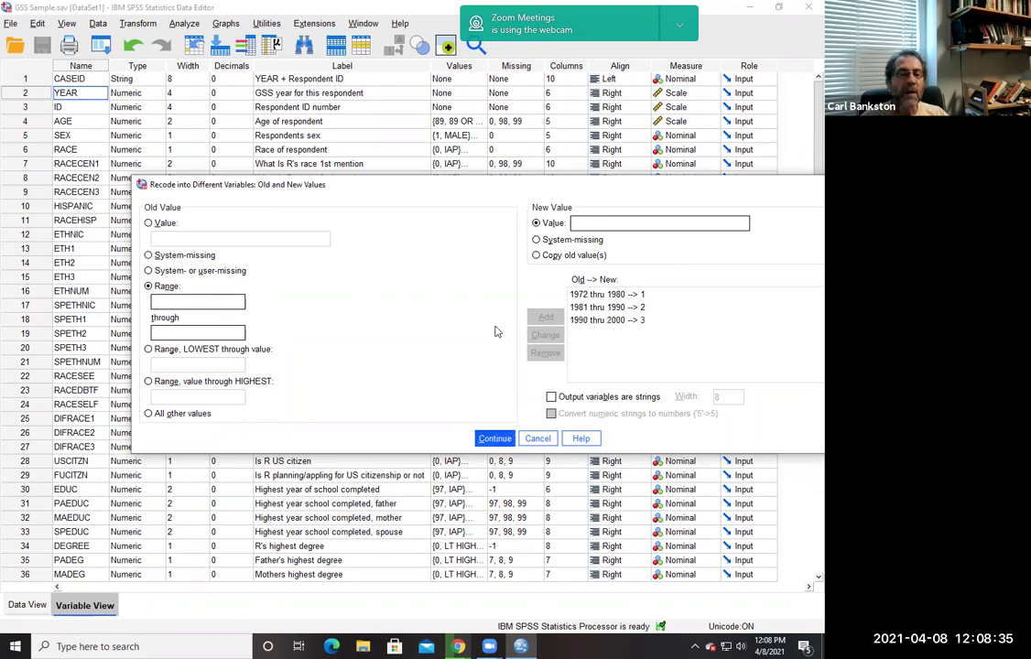
- Add a rule that recodes the year range 2000 through 2018 as 4
{"action": "left_click", "coordinate": [184, 300]}
{"action": "type", "text": "2000"}
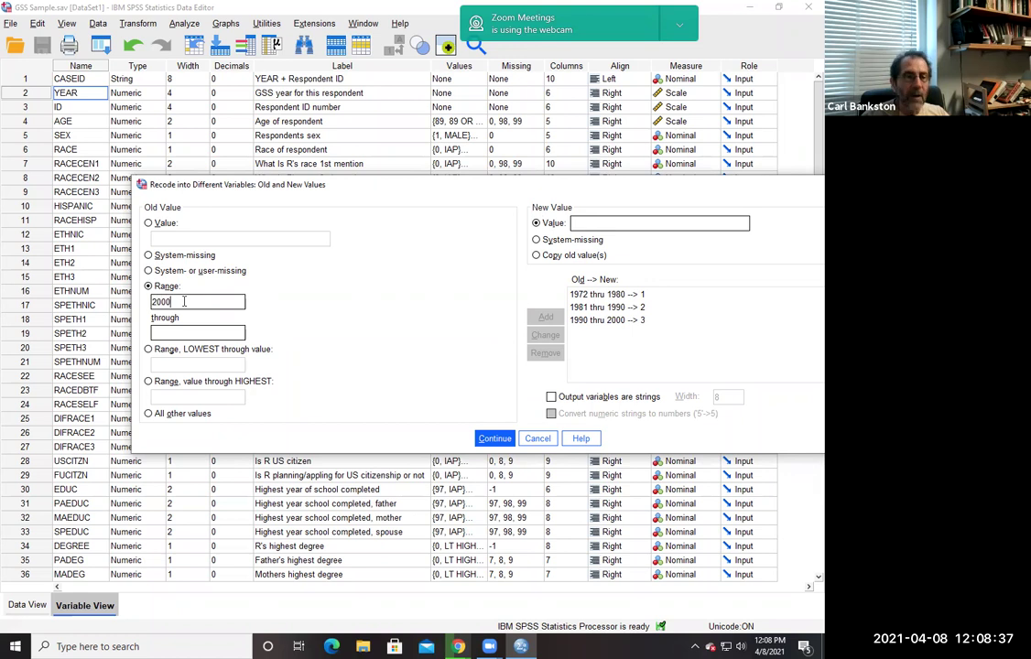
{"action": "left_click", "coordinate": [170, 333]}
{"action": "type", "text": "2018"}
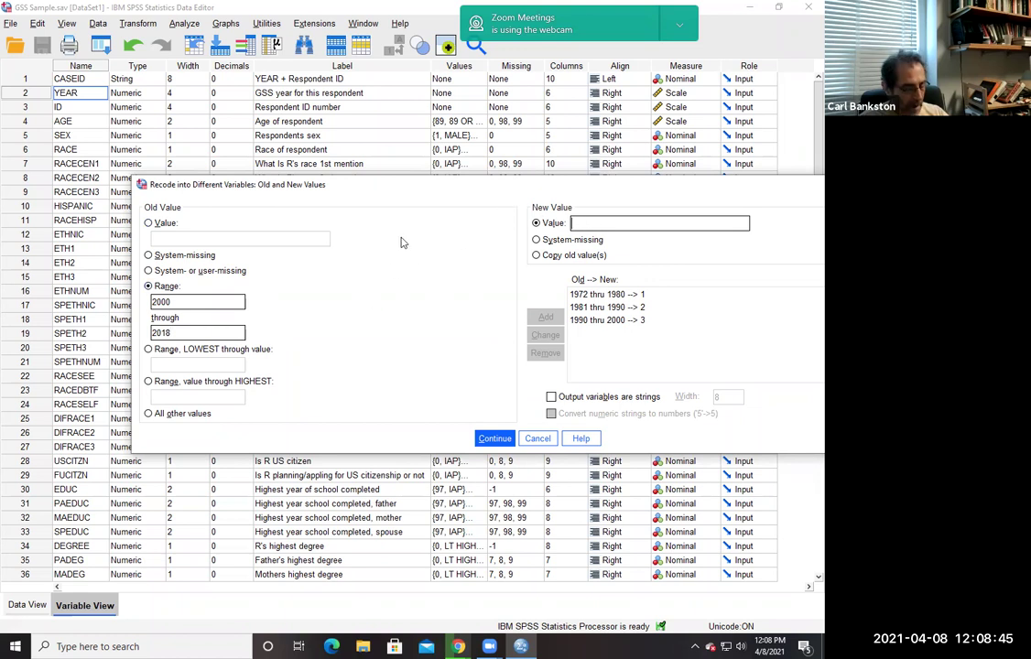
{"action": "type", "text": "4"}
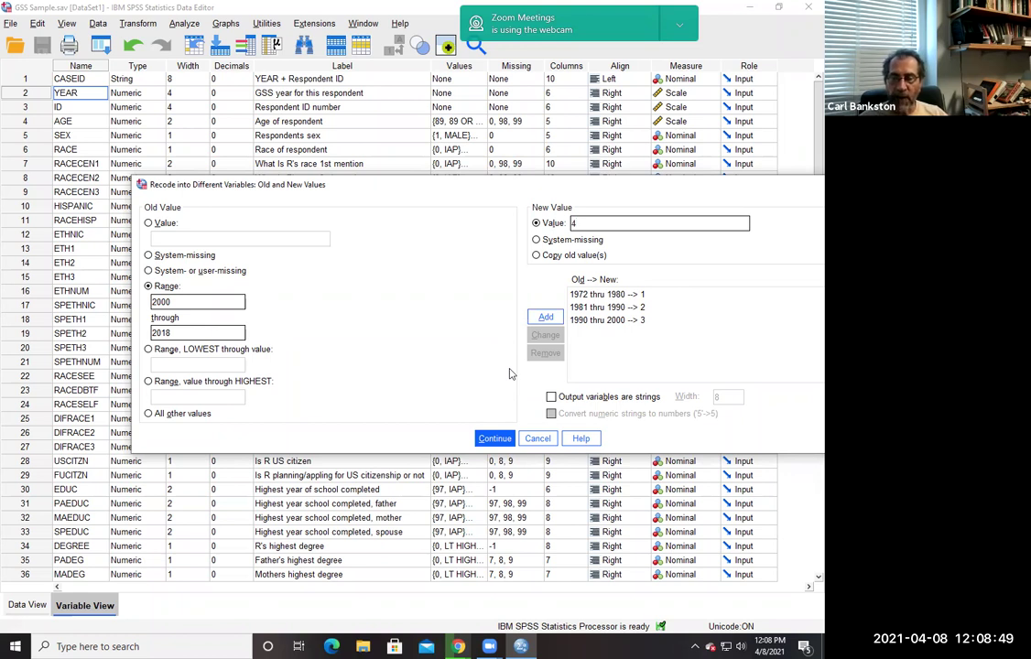
{"action": "left_click", "coordinate": [547, 322]}
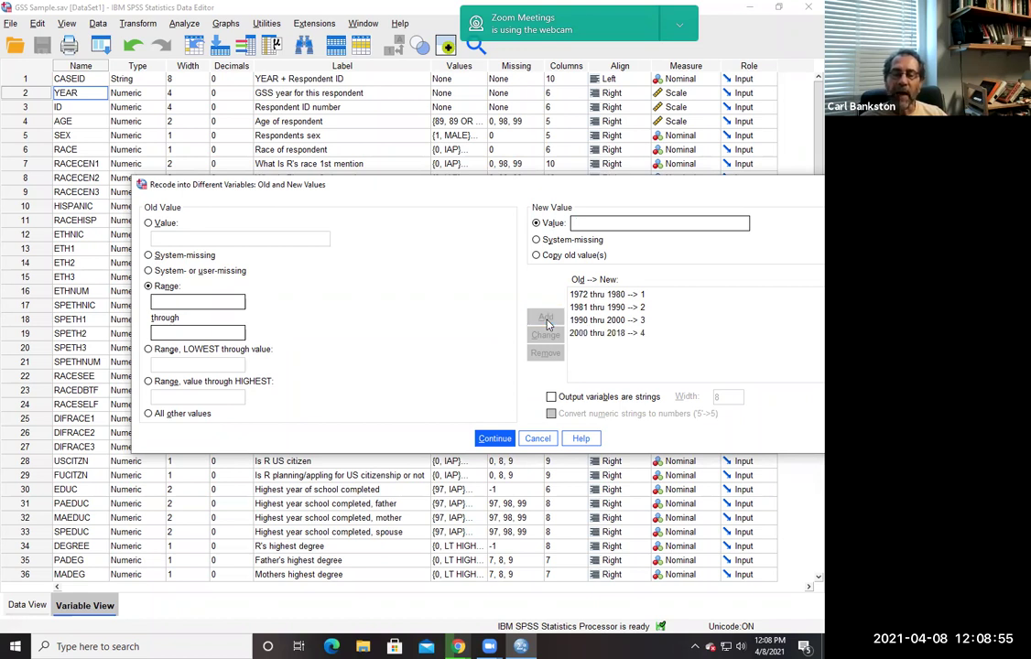
- Accept the old and new value rules and assign Decade as the output variable for YEAR
{"action": "left_click", "coordinate": [495, 438]}
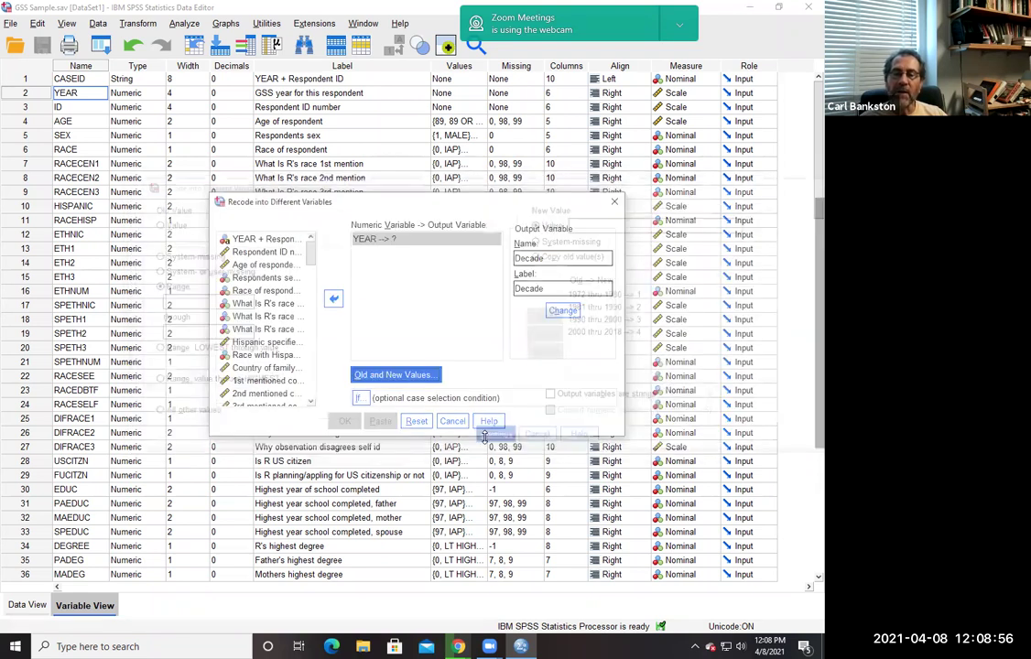
{"action": "left_click", "coordinate": [564, 311]}
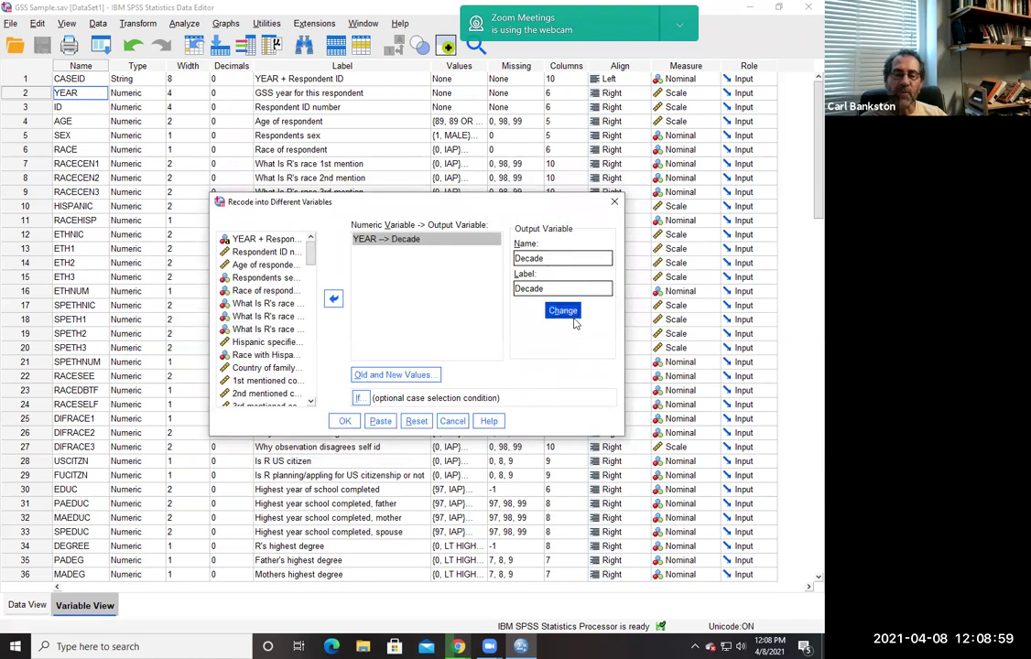
- Run the recode of YEAR into Decade and close the resulting output without saving it
{"action": "left_click", "coordinate": [346, 421]}
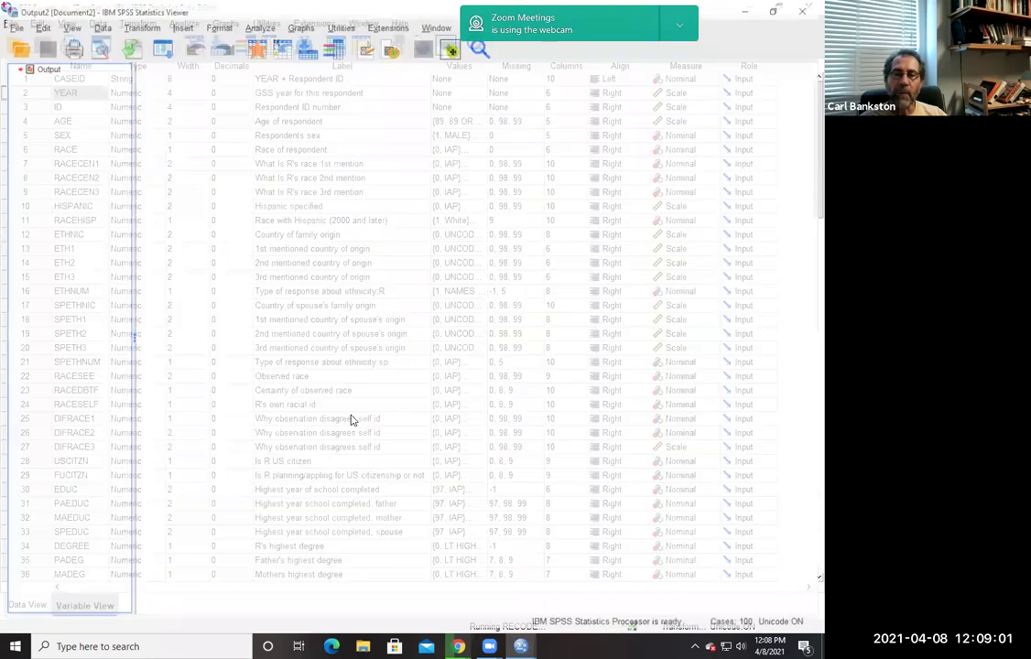
{"action": "left_click", "coordinate": [806, 8]}
{"action": "key", "text": "n"}
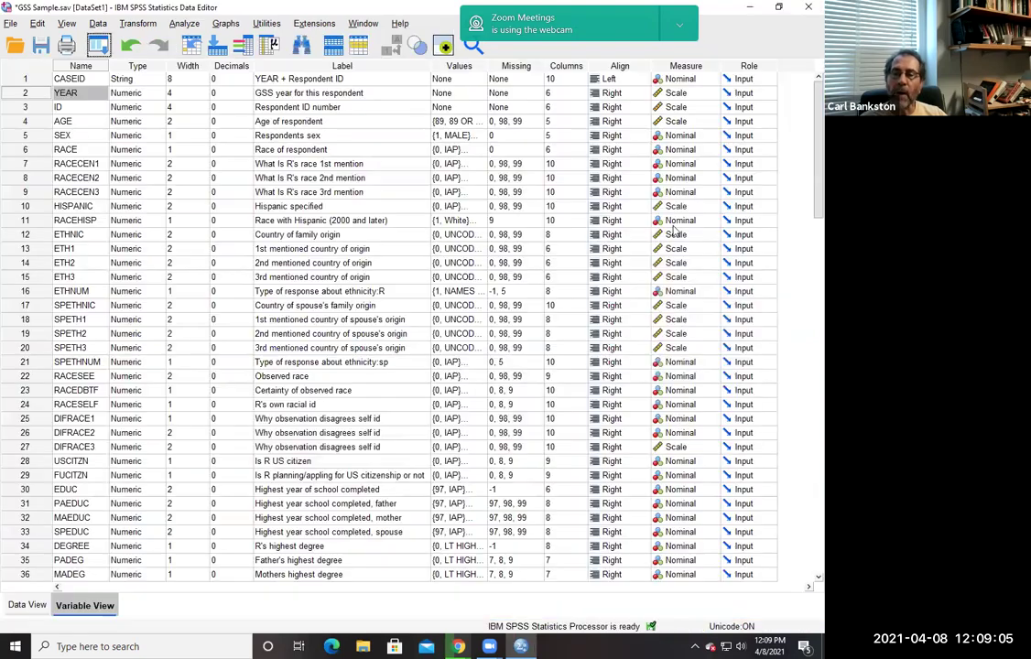
- Open the value labels of the Decade variable and add the label 1970s for value 1
{"action": "left_click_drag", "start_coordinate": [806, 177], "coordinate": [806, 404]}
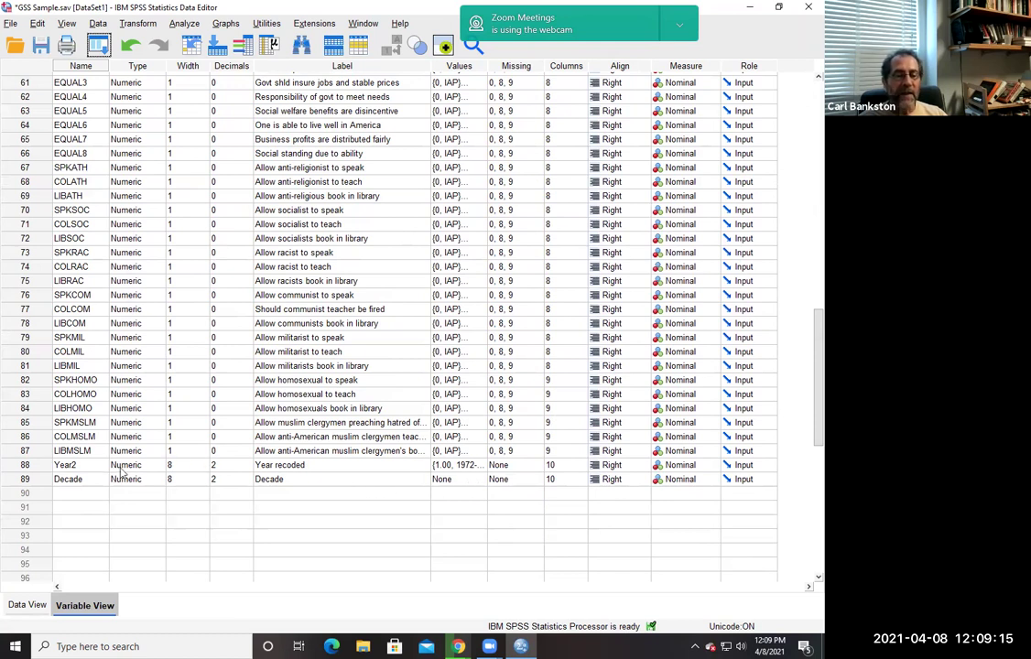
{"action": "left_click", "coordinate": [458, 482]}
{"action": "left_click", "coordinate": [480, 482]}
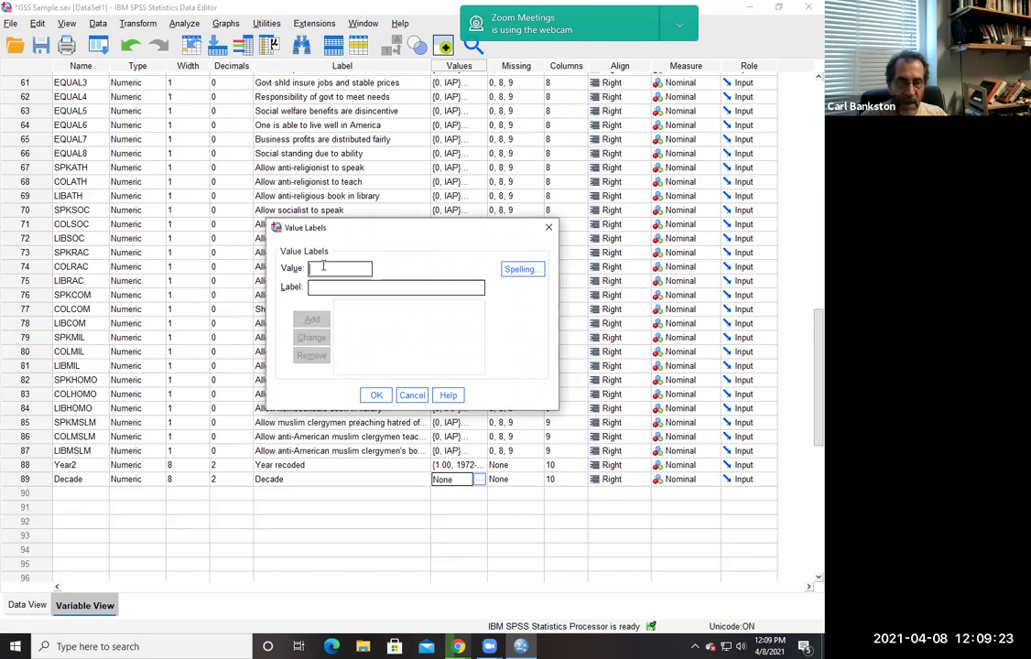
{"action": "type", "text": "1"}
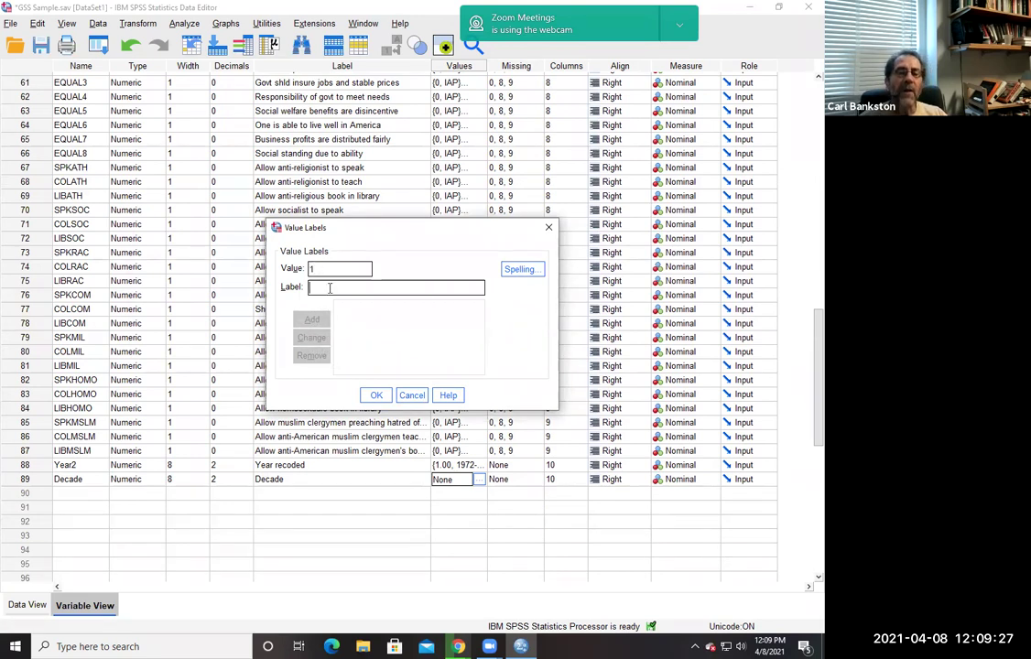
{"action": "type", "text": "1970s"}
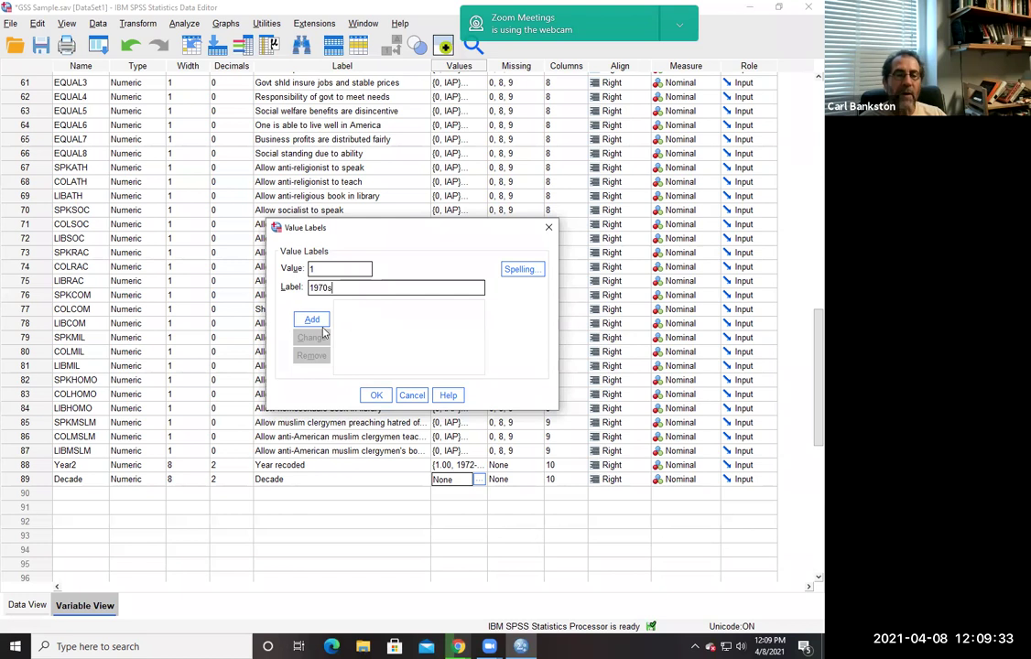
{"action": "left_click", "coordinate": [312, 319]}
- Add the value label 1980s for value 2 of Decade
{"action": "type", "text": "2"}
{"action": "left_click", "coordinate": [320, 286]}
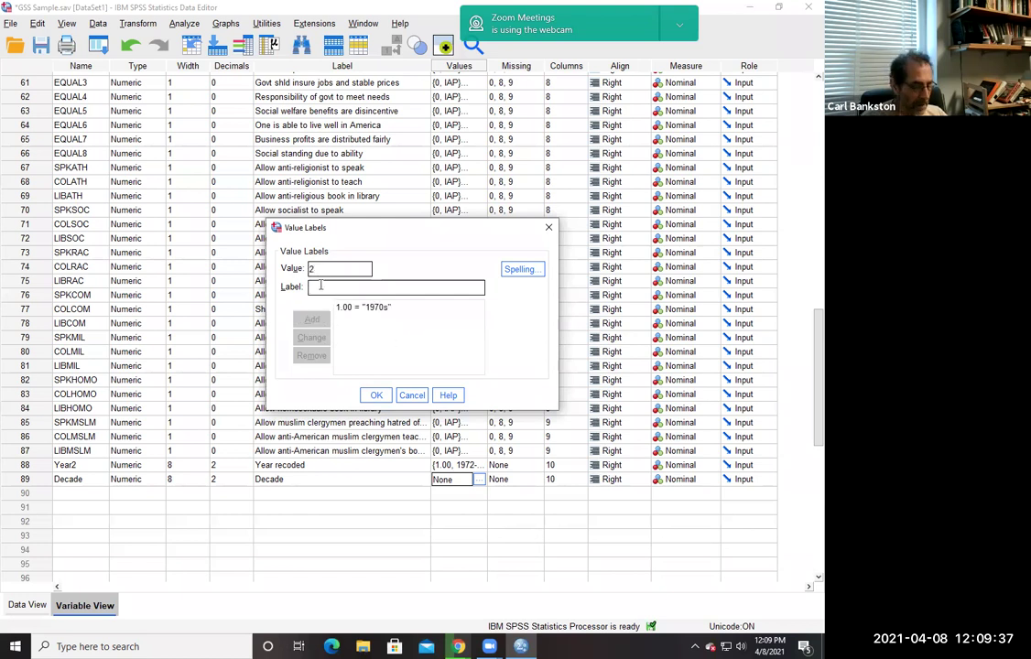
{"action": "type", "text": "1980"}
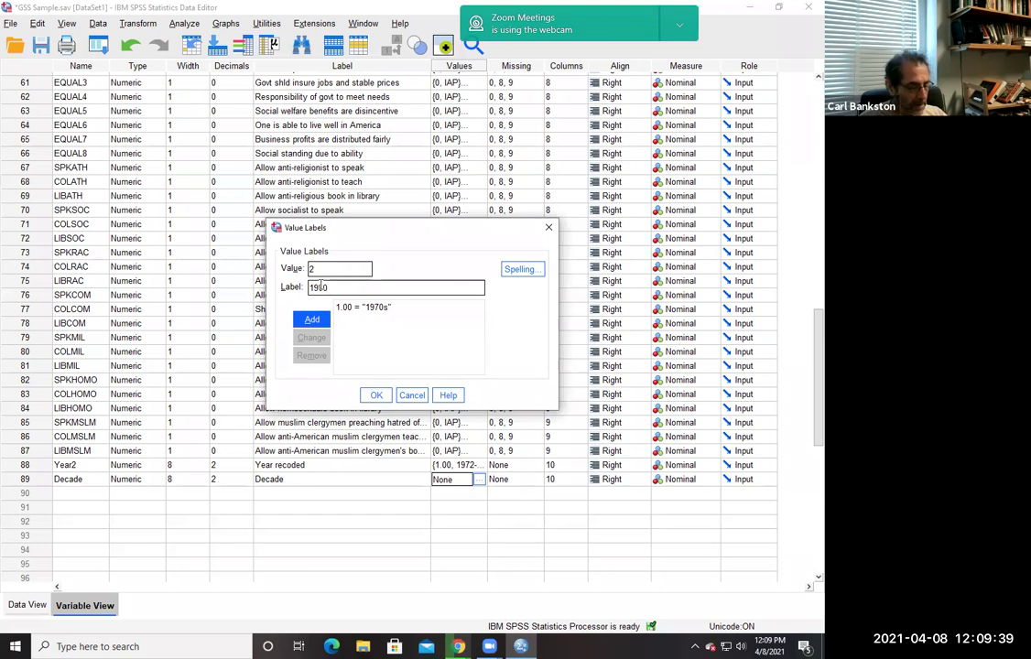
{"action": "type", "text": "s"}
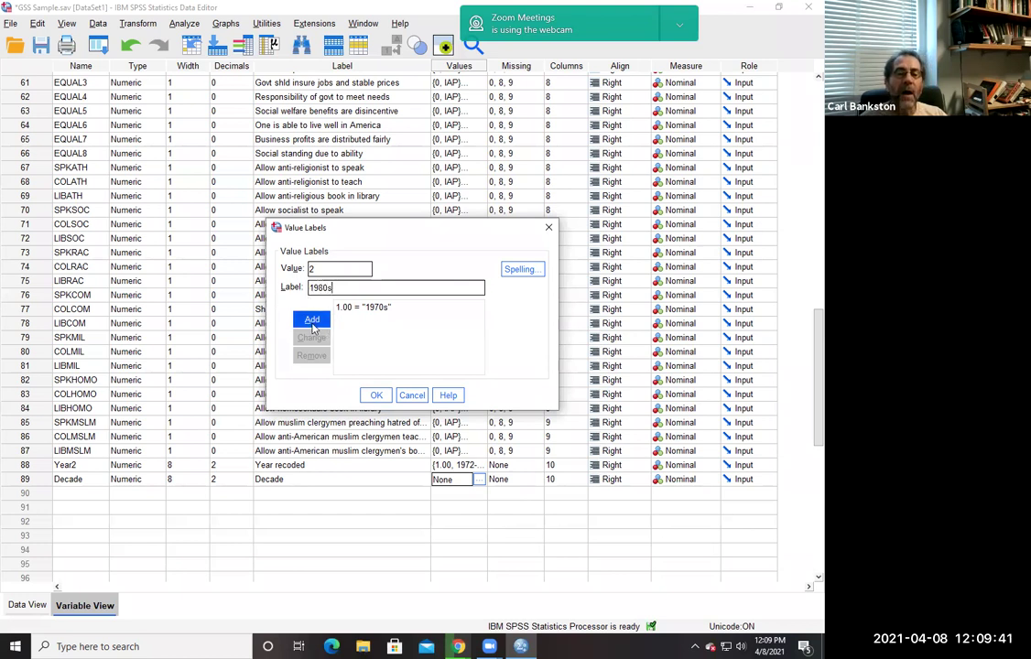
{"action": "left_click", "coordinate": [312, 321]}
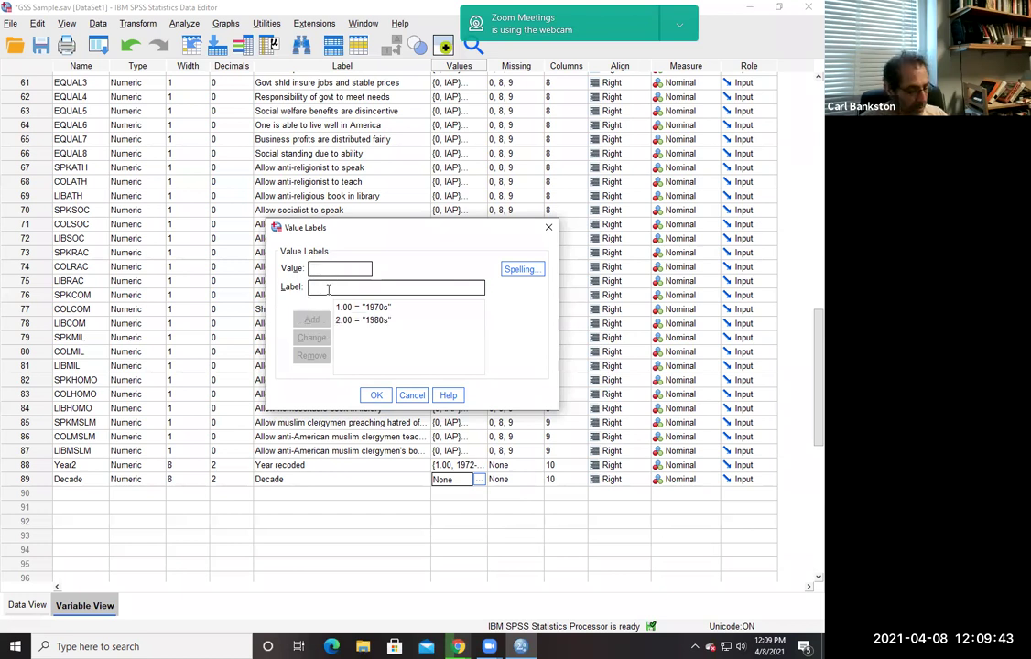
- Add the value label 1990s for value 3 of Decade
{"action": "type", "text": "2"}
{"action": "key", "text": "BackSpace"}
{"action": "type", "text": "3"}
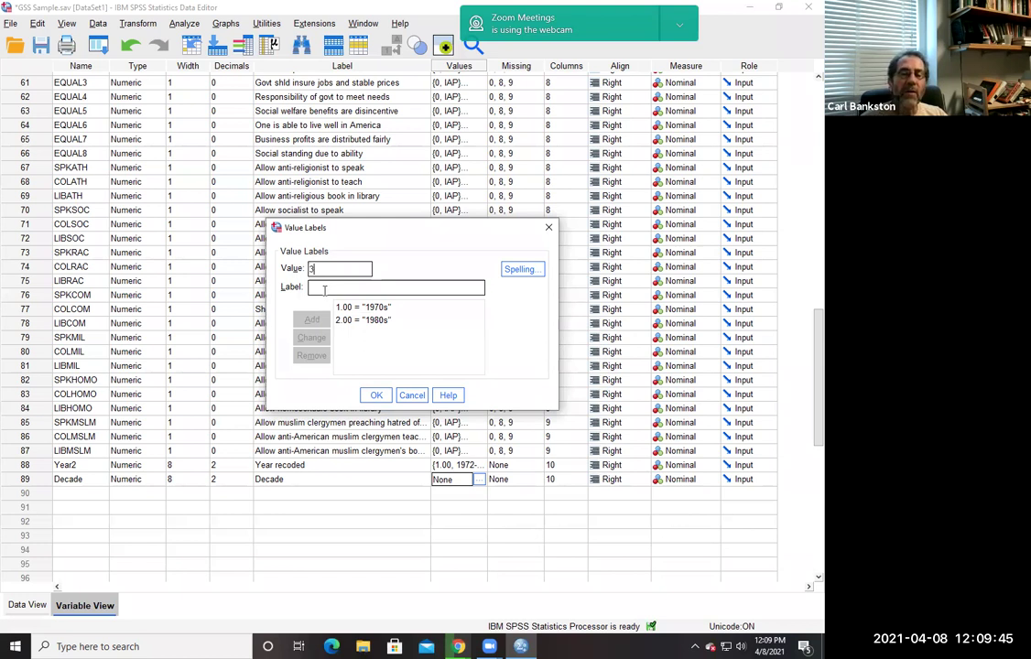
{"action": "left_click", "coordinate": [325, 289]}
{"action": "type", "text": "199"}
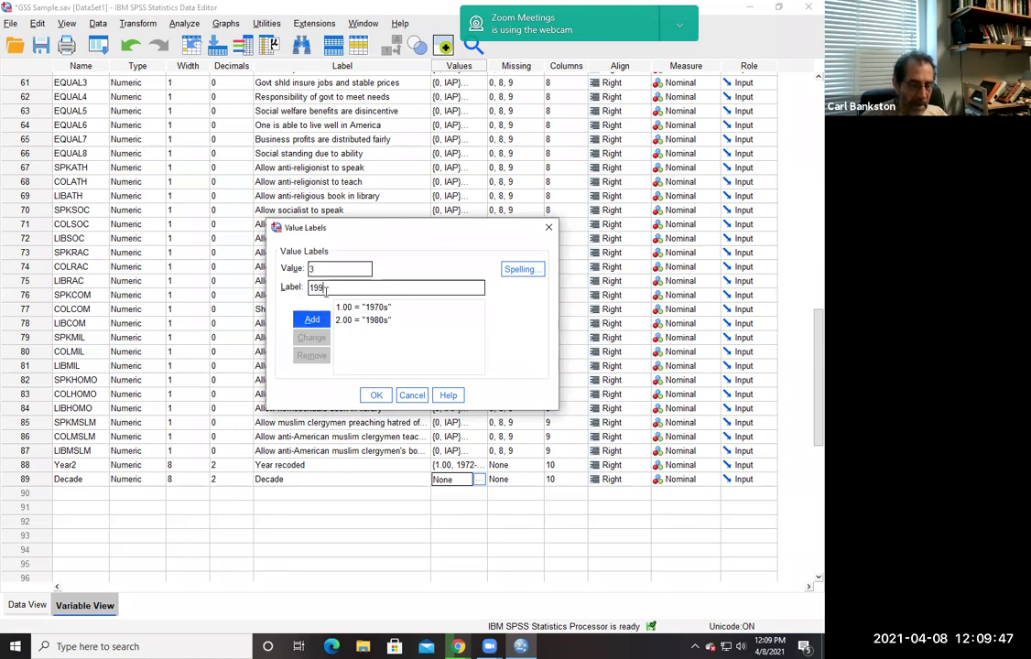
{"action": "type", "text": "0s"}
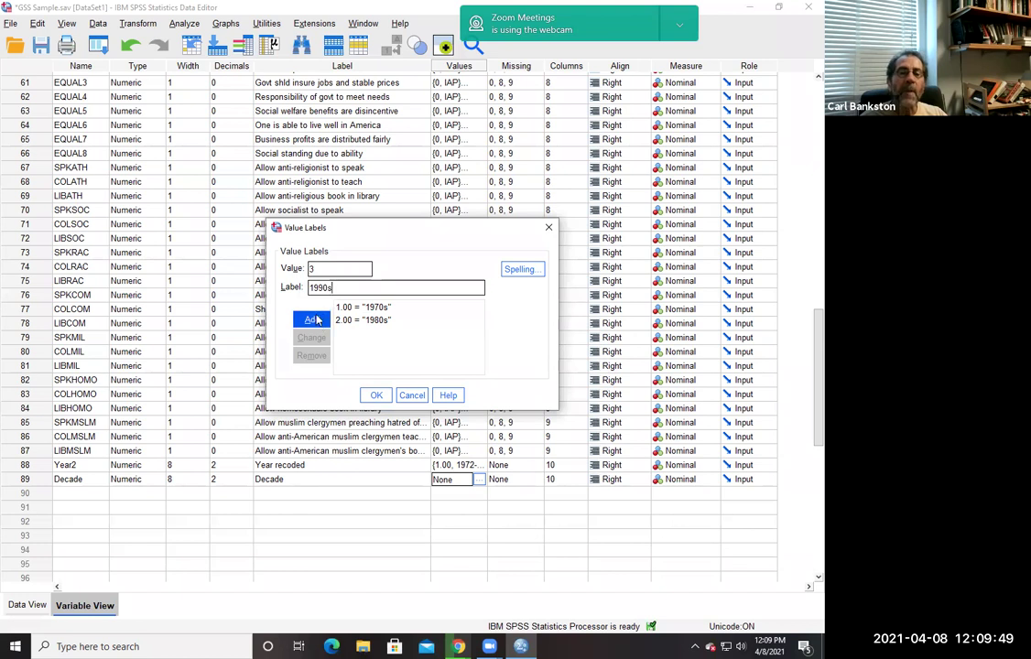
{"action": "key", "text": "Return"}
- Add the value label 2000s for value 4 of Decade and accept the set of labels
{"action": "type", "text": "4"}
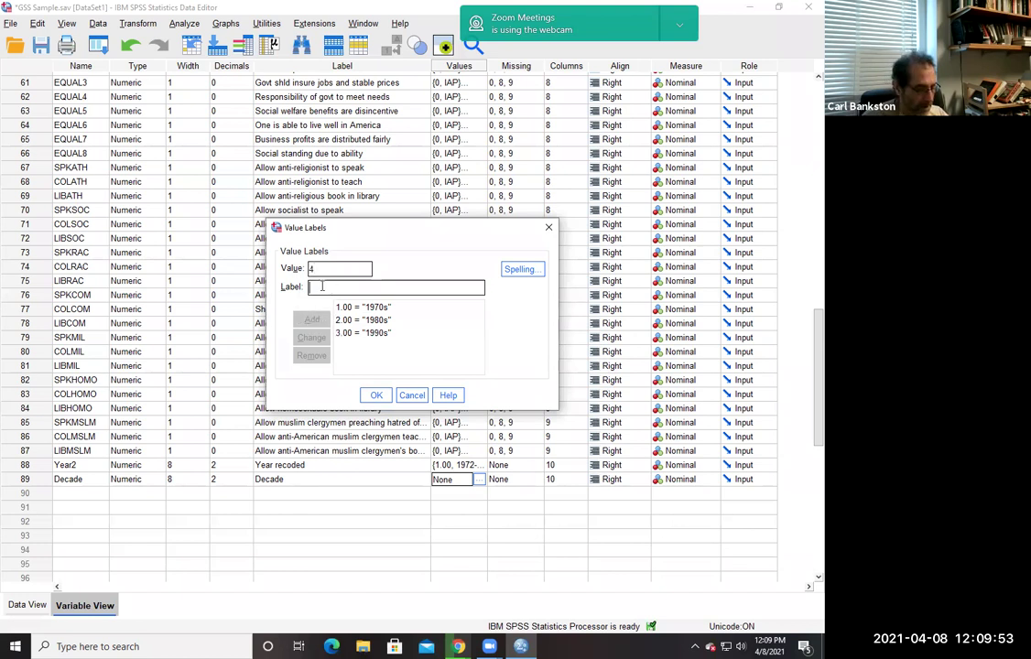
{"action": "type", "text": "2000s"}
{"action": "left_click", "coordinate": [312, 319]}
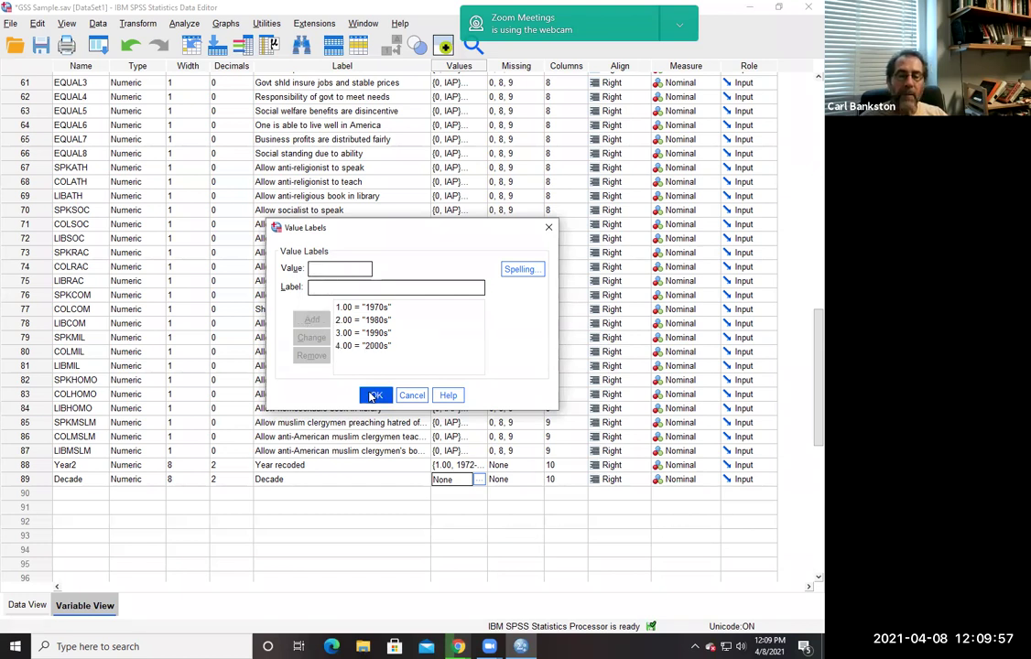
{"action": "left_click", "coordinate": [374, 395]}
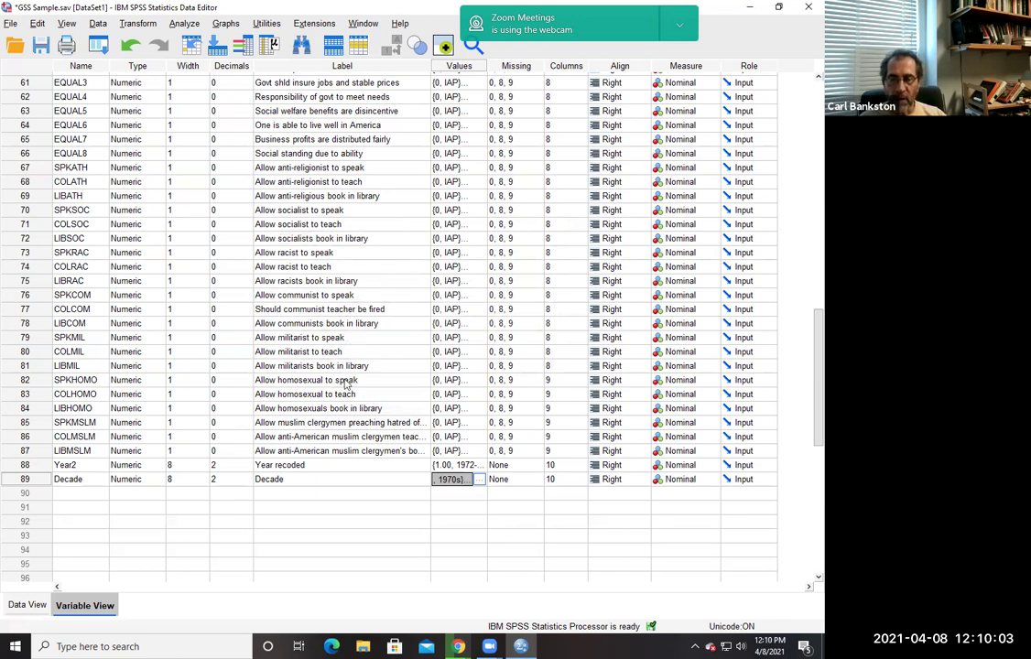
- Start a Crosstabs analysis with R's highest degree as the row variable
{"action": "left_click", "coordinate": [176, 23]}
{"action": "mouse_move", "coordinate": [233, 95]}
{"action": "mouse_move", "coordinate": [209, 73]}
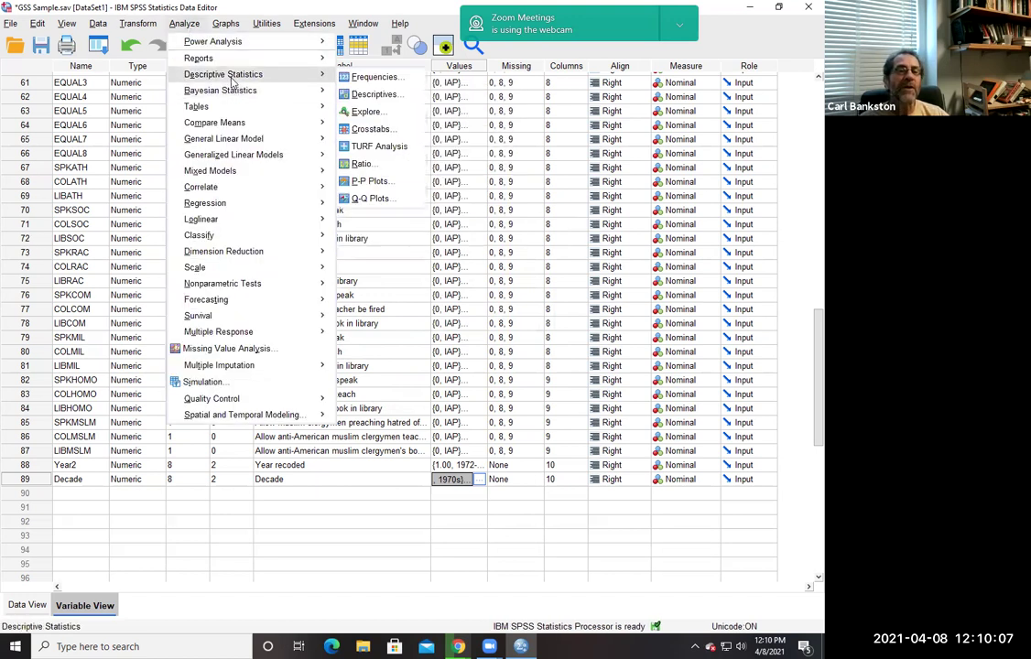
{"action": "left_click", "coordinate": [371, 128]}
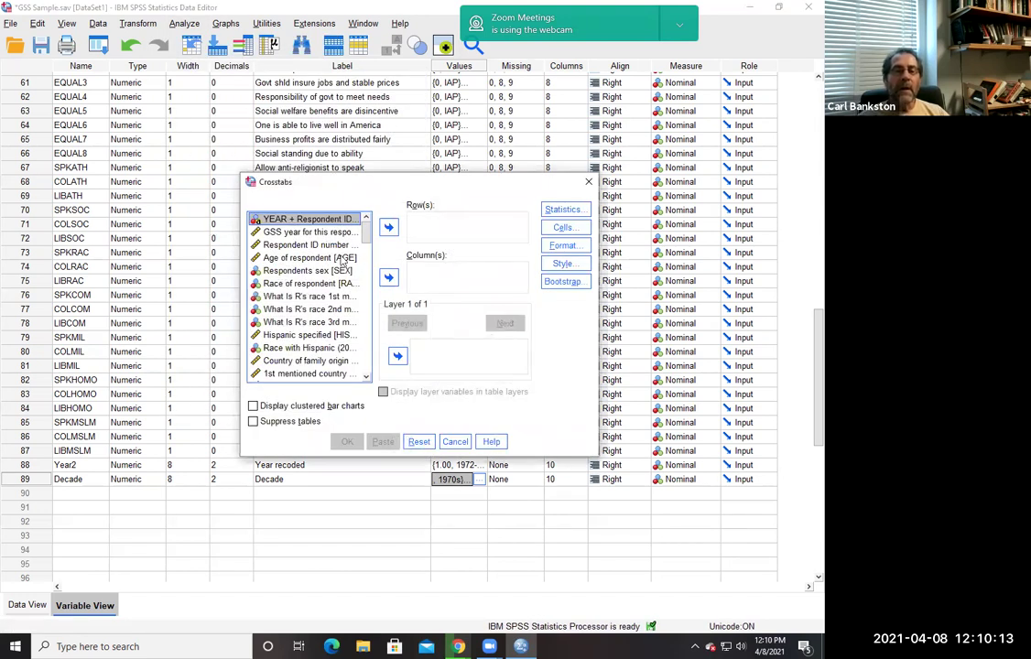
{"action": "left_click_drag", "start_coordinate": [364, 241], "coordinate": [364, 289]}
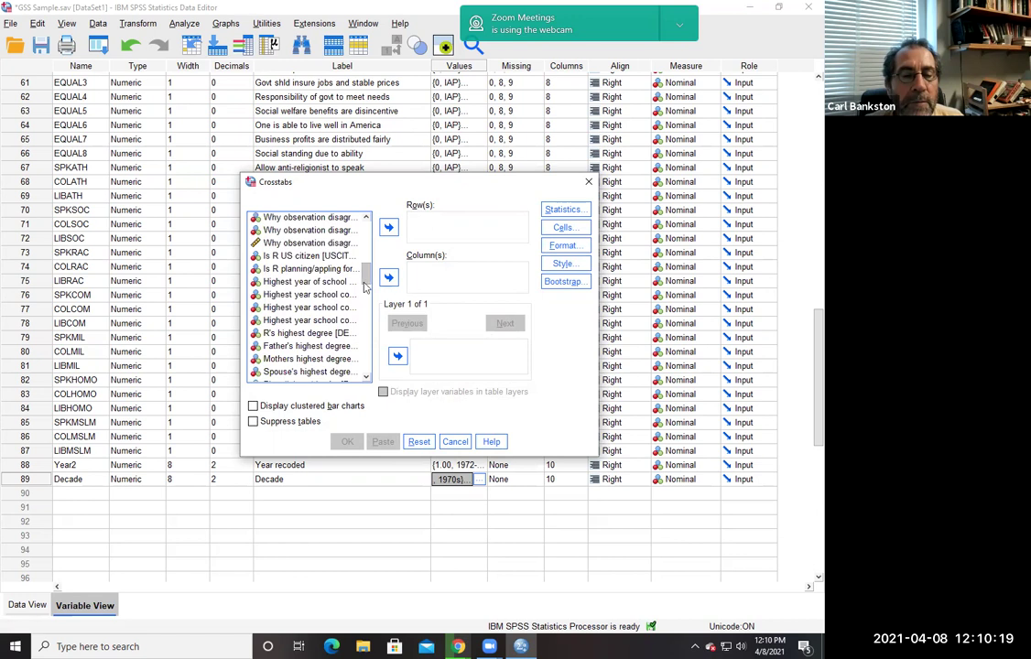
{"action": "left_click", "coordinate": [293, 334]}
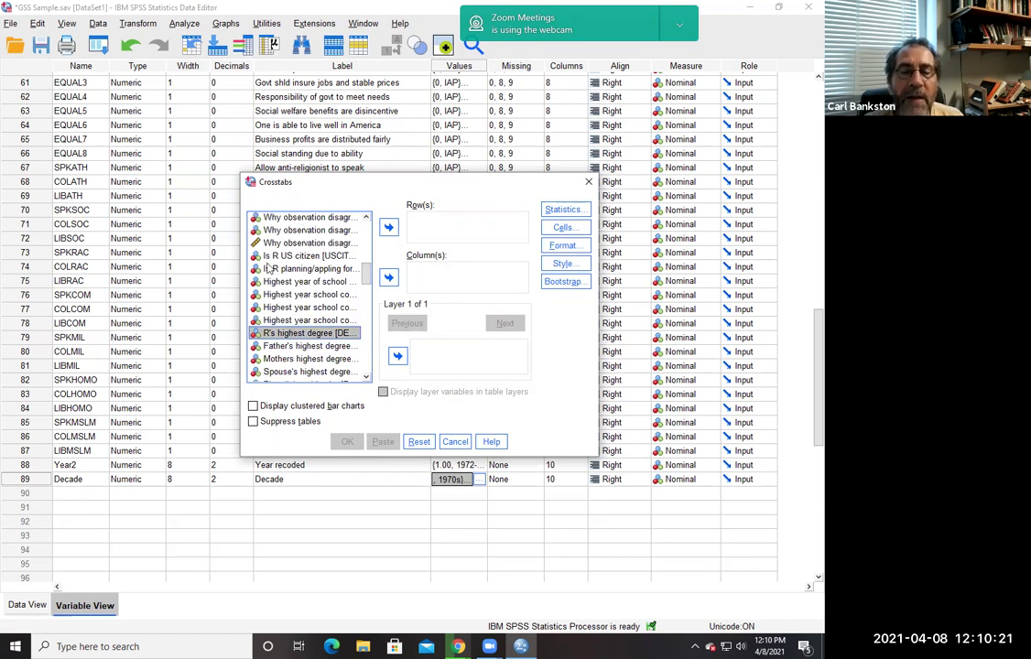
{"action": "left_click", "coordinate": [388, 228]}
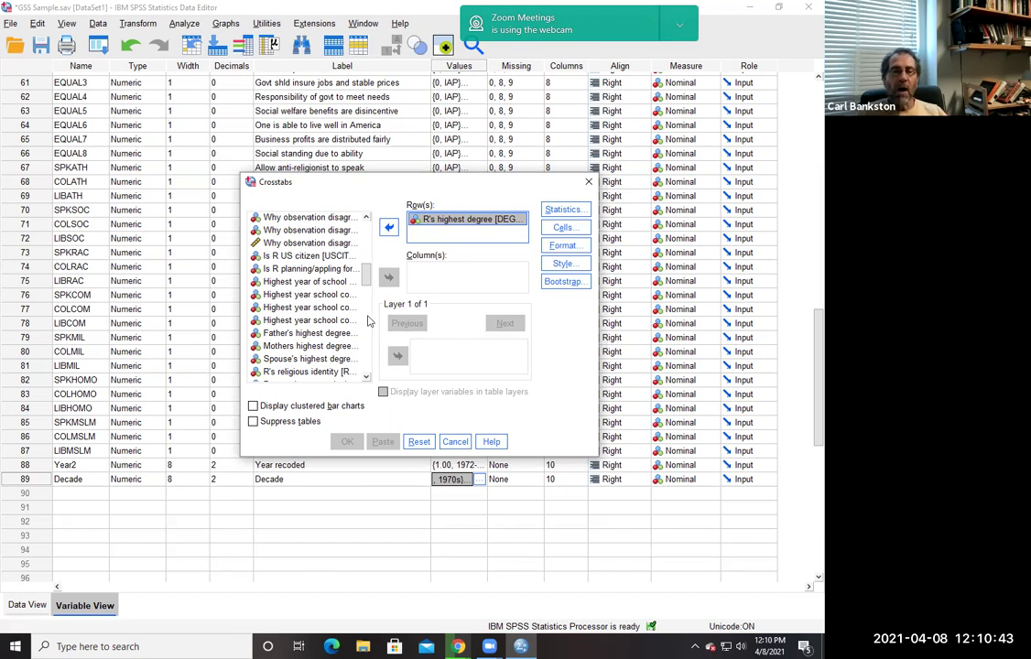
- Assign Decade as the column variable and run the crosstabulation
{"action": "left_click_drag", "start_coordinate": [362, 275], "coordinate": [369, 368]}
{"action": "left_click", "coordinate": [284, 376]}
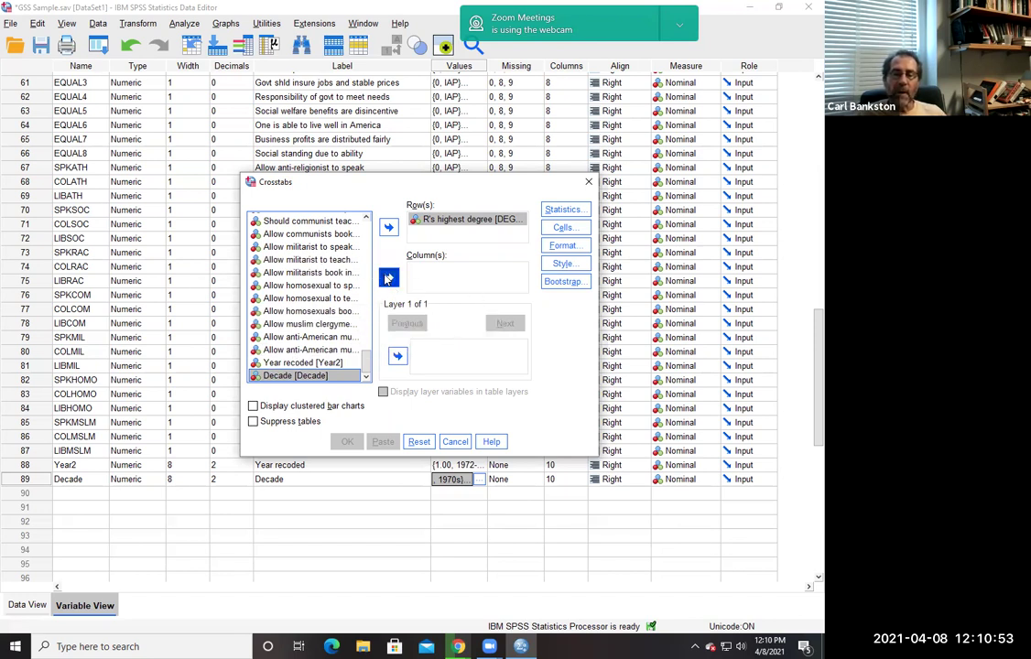
{"action": "left_click", "coordinate": [388, 279]}
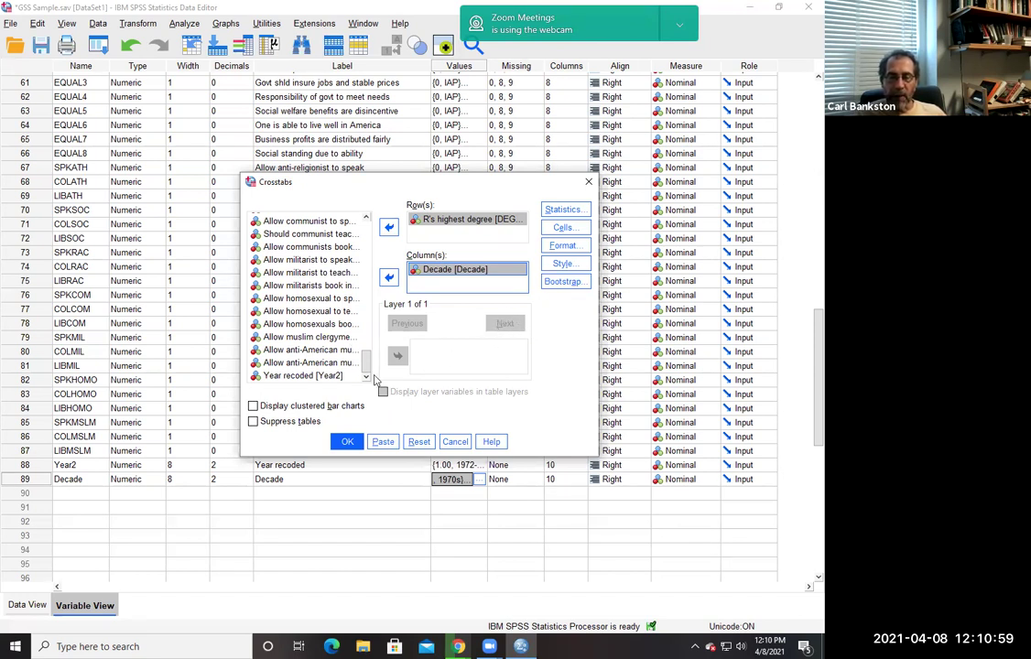
{"action": "left_click", "coordinate": [347, 443]}
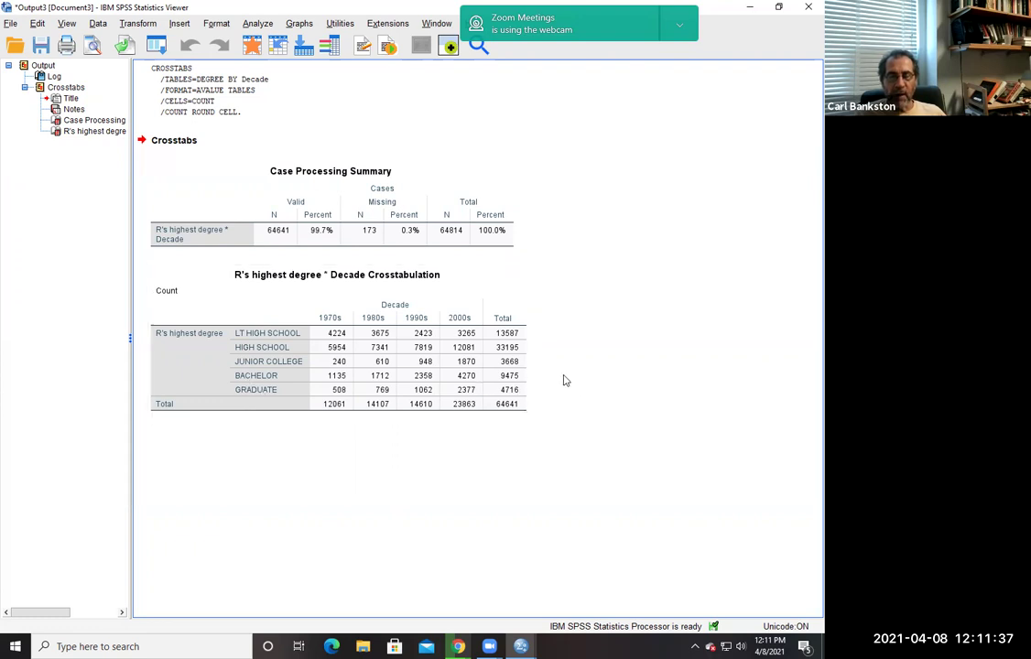
- Close the highest degree by Decade crosstab output without saving it
{"action": "left_click", "coordinate": [384, 398]}
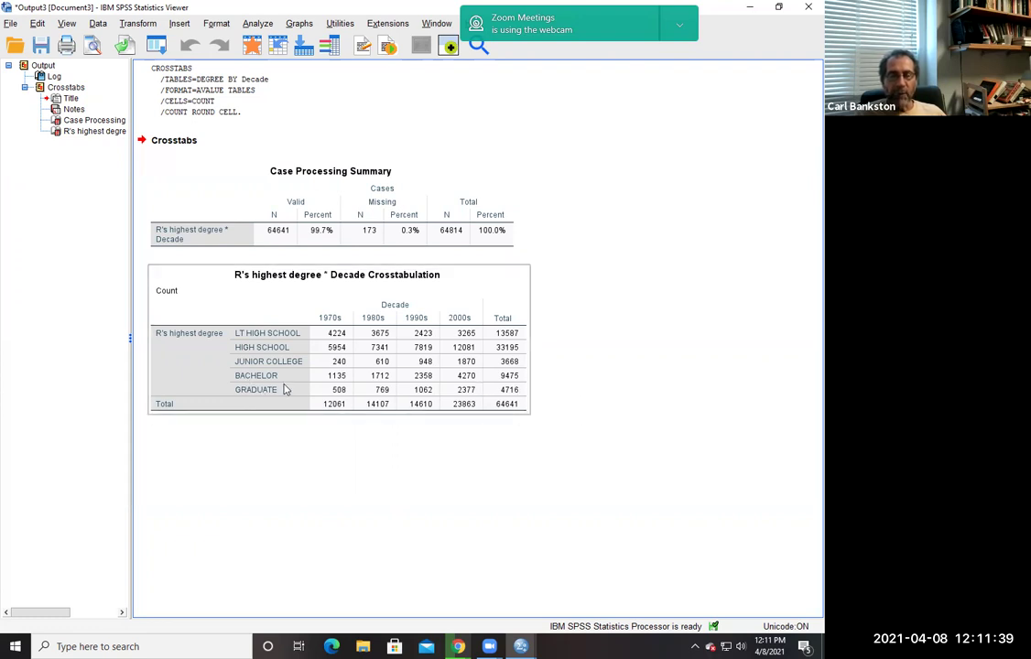
{"action": "left_click", "coordinate": [694, 389]}
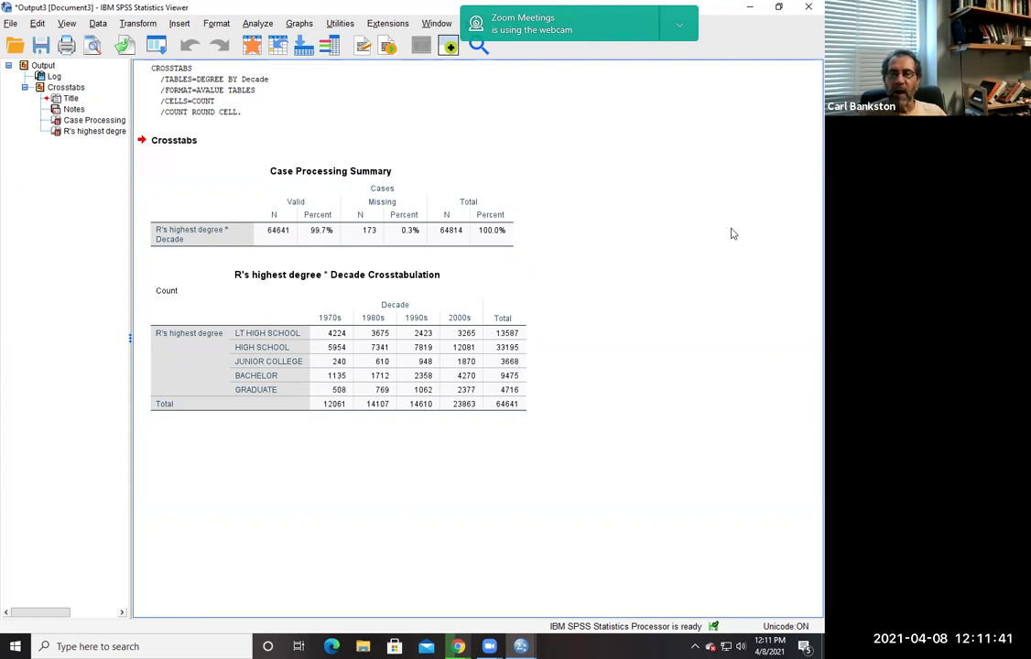
{"action": "left_click", "coordinate": [807, 11]}
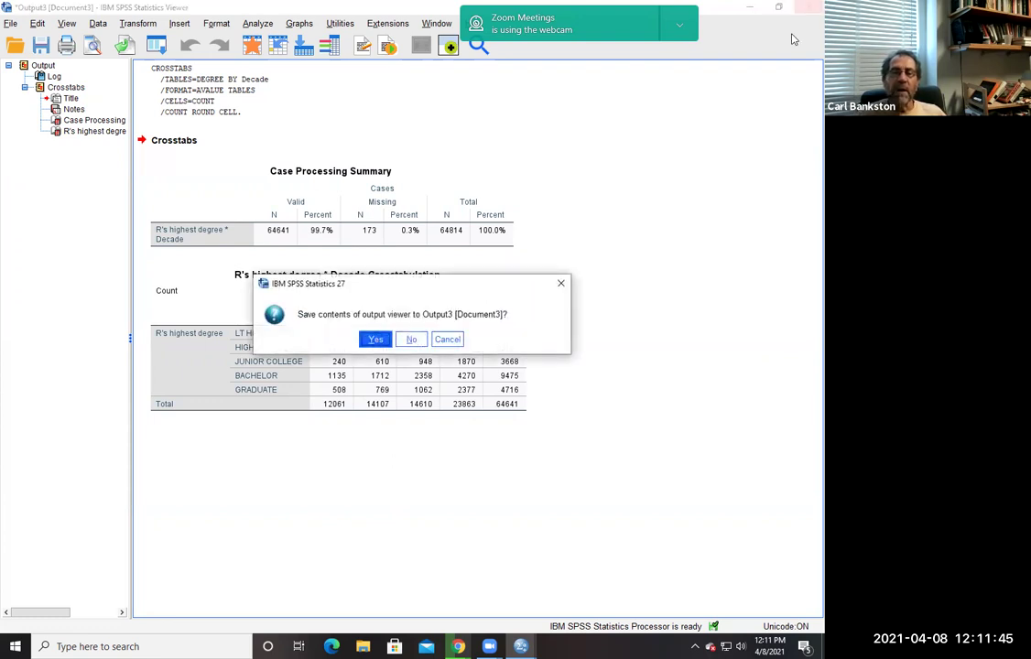
{"action": "key", "text": "n"}
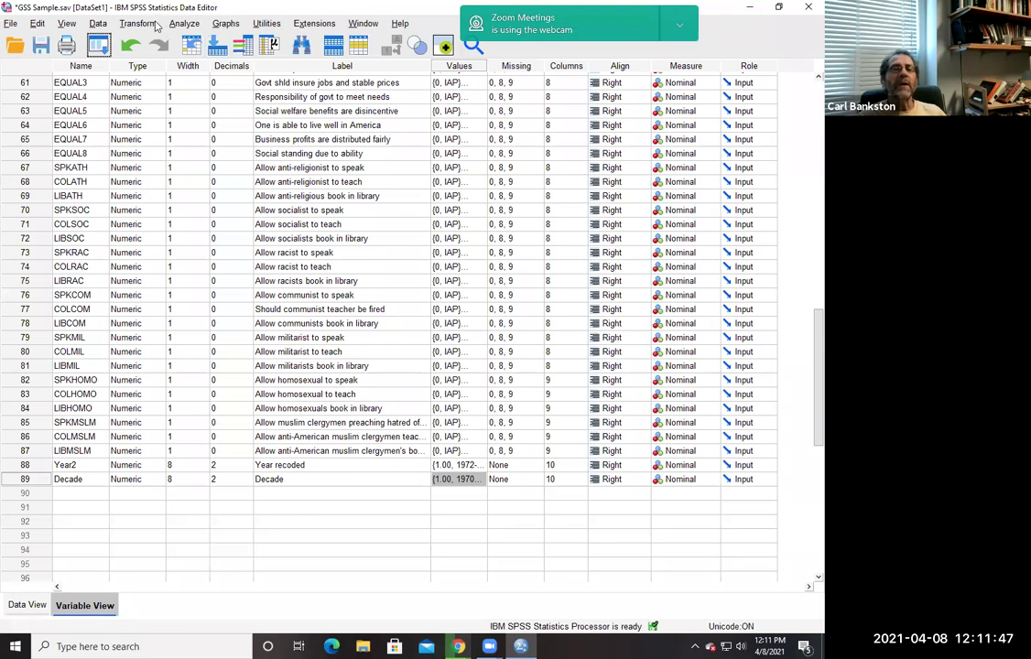
- Reopen the Crosstabs setup for highest degree by Decade and add column percentages to the cell display
{"action": "left_click", "coordinate": [184, 23]}
{"action": "mouse_move", "coordinate": [248, 145]}
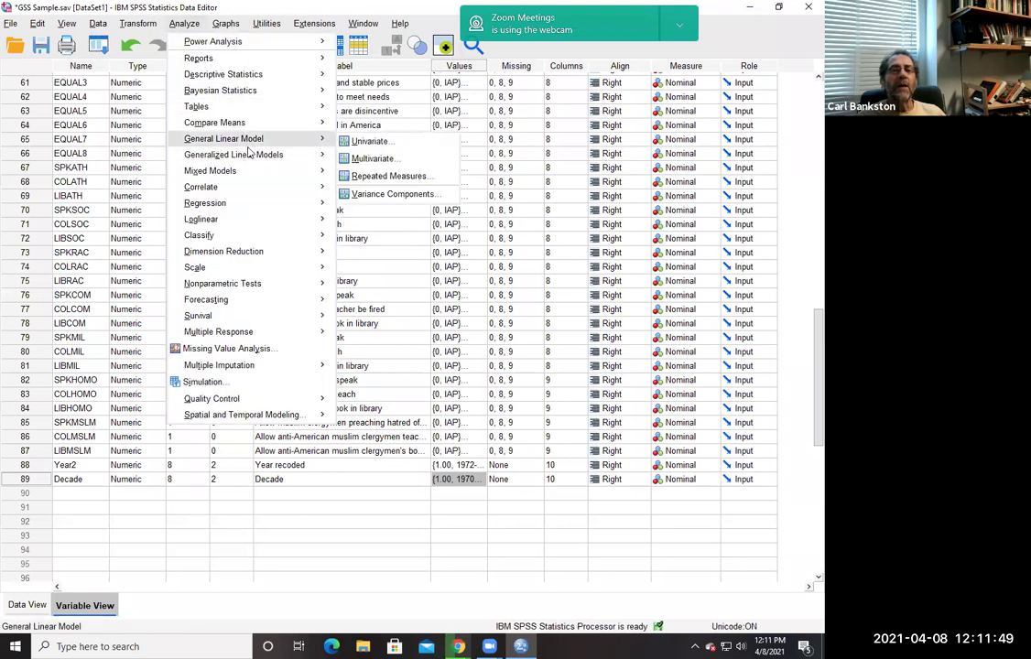
{"action": "mouse_move", "coordinate": [236, 75]}
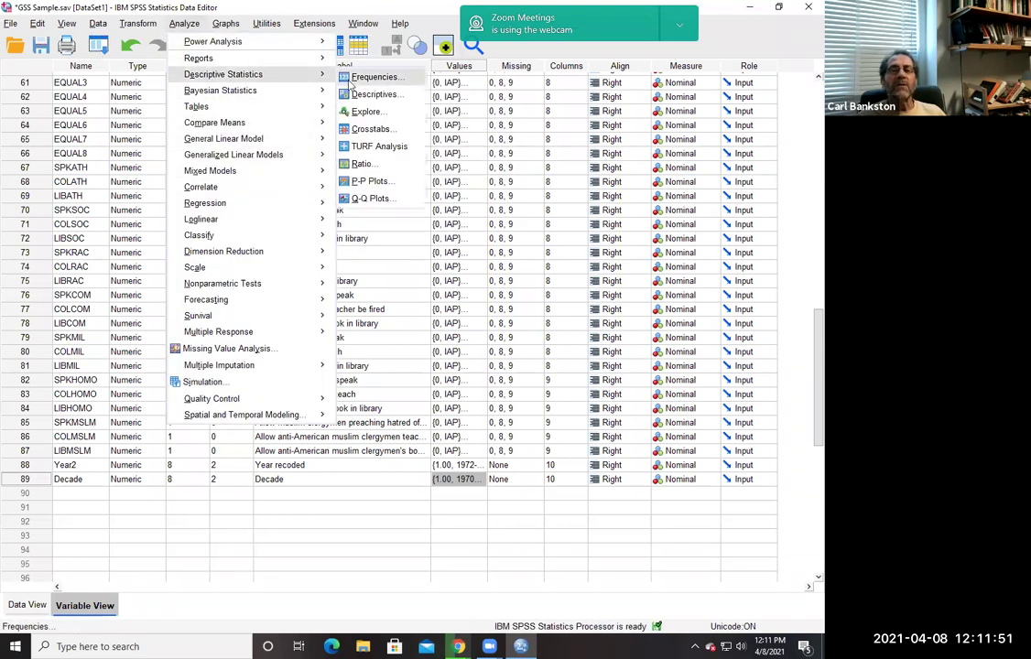
{"action": "left_click", "coordinate": [331, 129]}
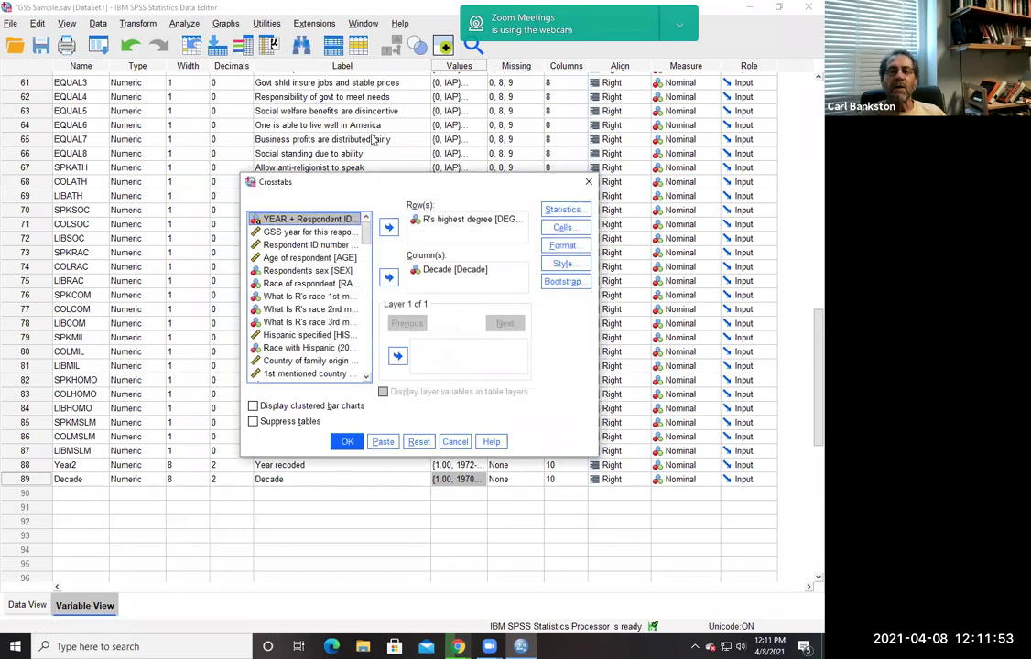
{"action": "left_click", "coordinate": [561, 230]}
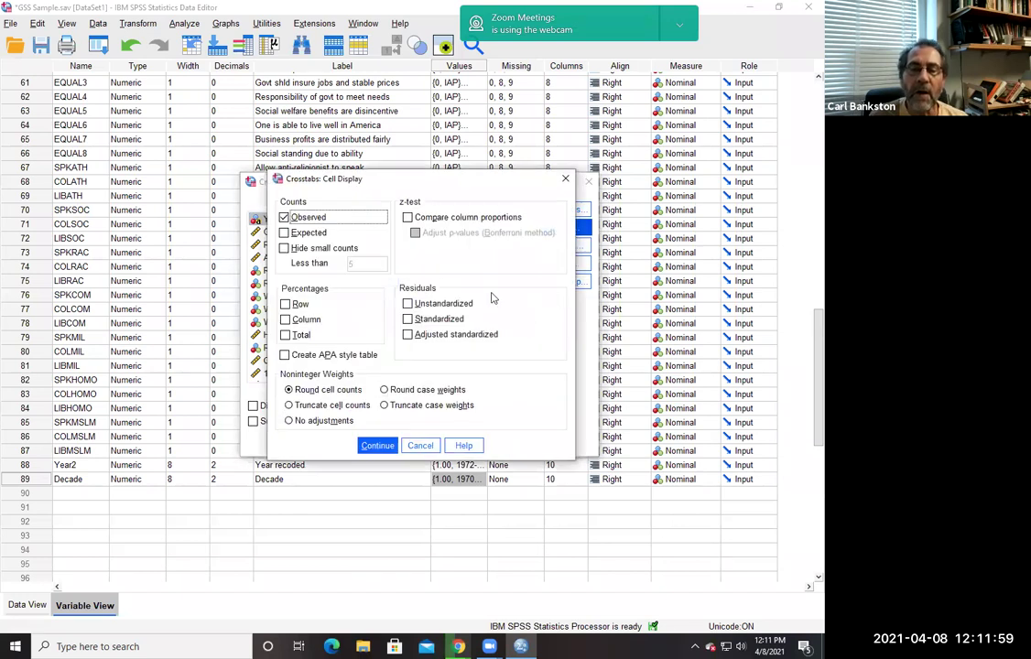
{"action": "left_click", "coordinate": [286, 320]}
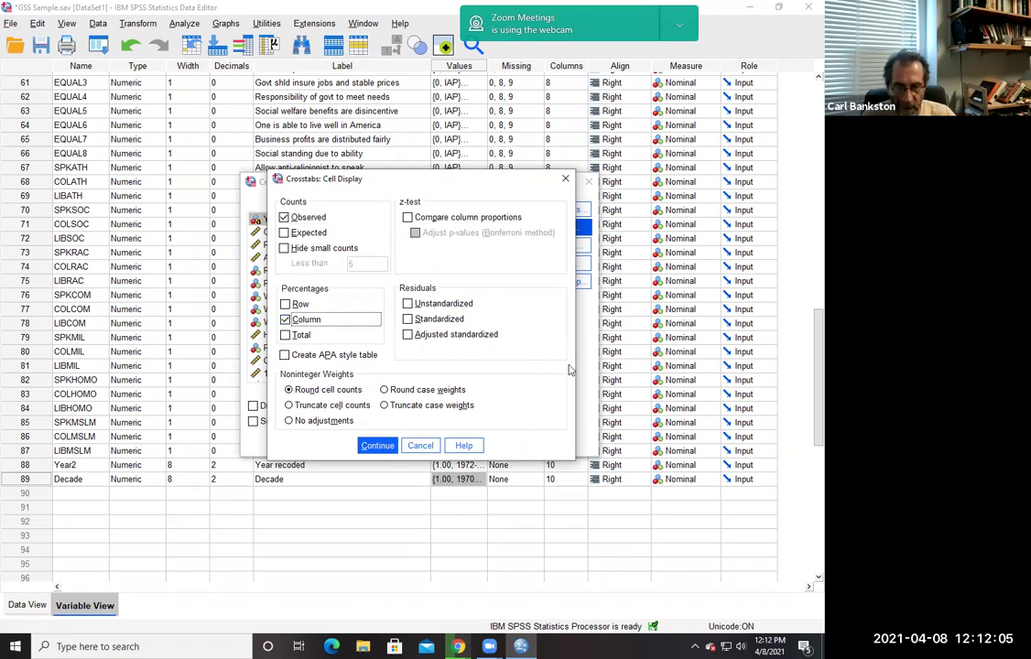
{"action": "left_click", "coordinate": [374, 446]}
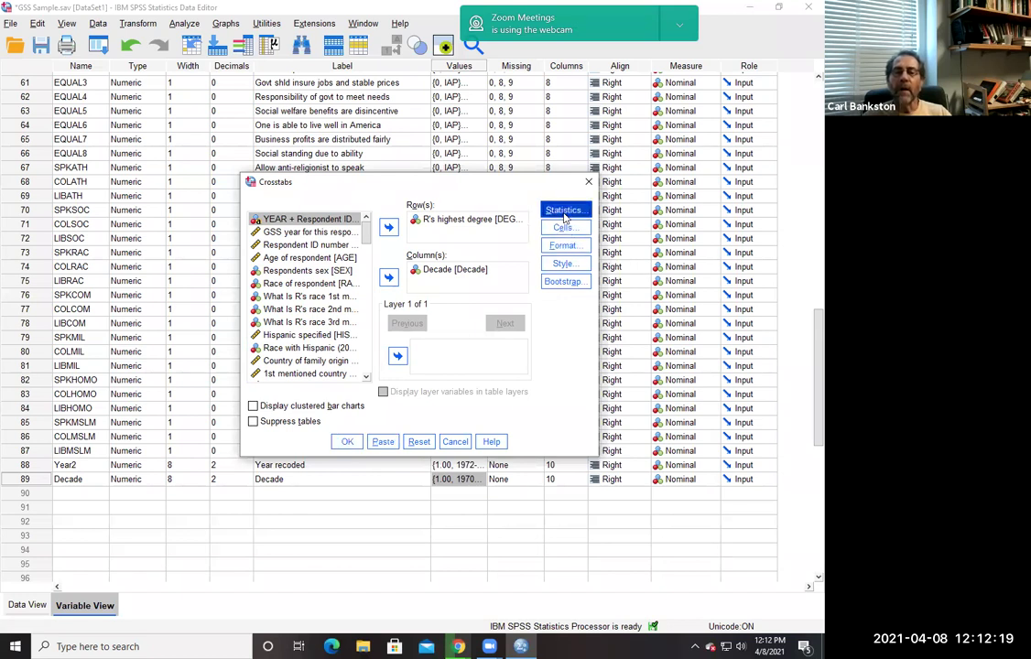
- Check the available crosstab statistics without selecting any, and run the highest degree by Decade crosstab with column percentages
{"action": "left_click", "coordinate": [564, 209]}
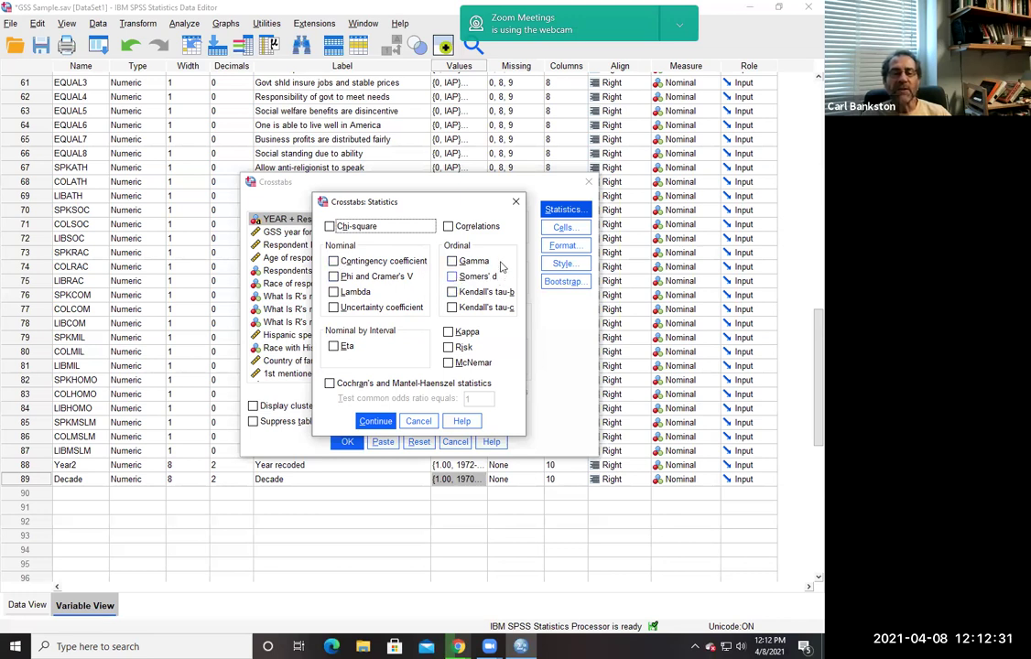
{"action": "left_click", "coordinate": [515, 201]}
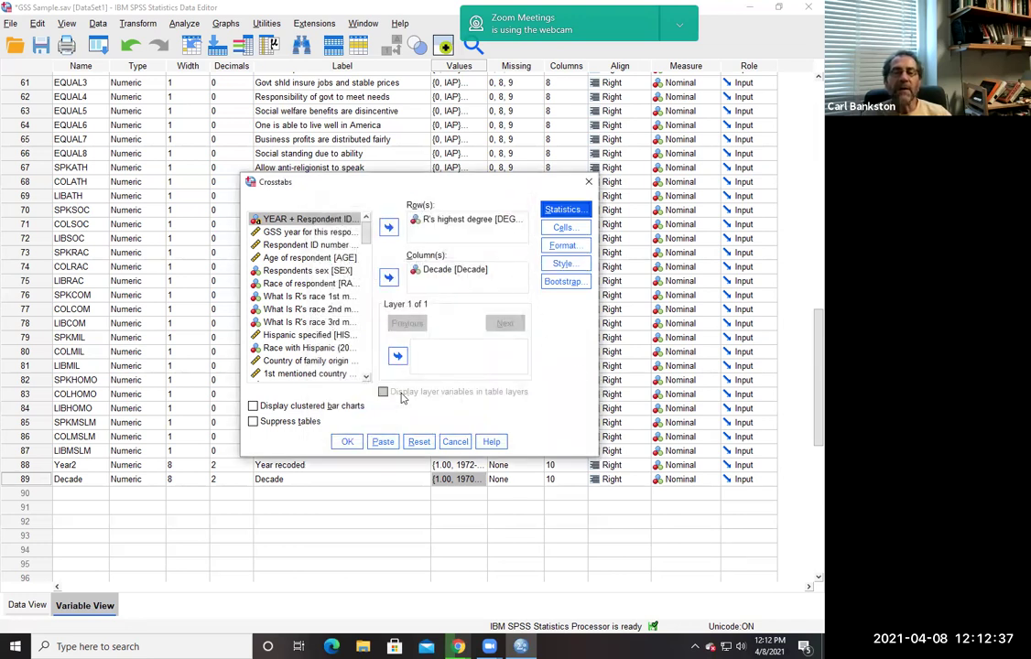
{"action": "left_click", "coordinate": [348, 442]}
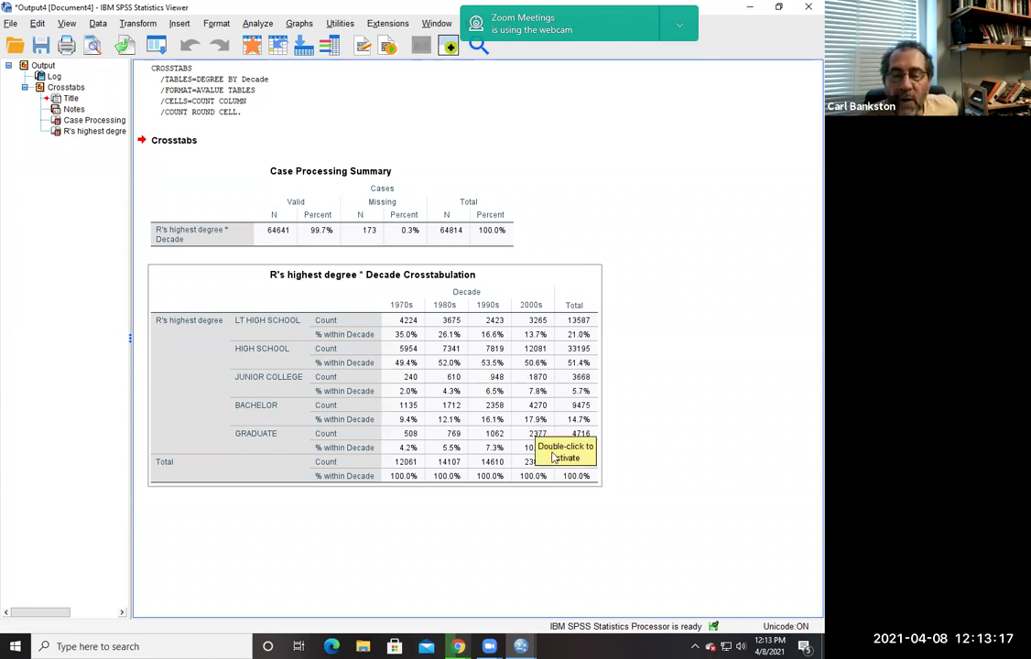
- Review the percentages within Decade in the crosstabulation output and close it without saving
{"action": "left_click", "coordinate": [641, 401]}
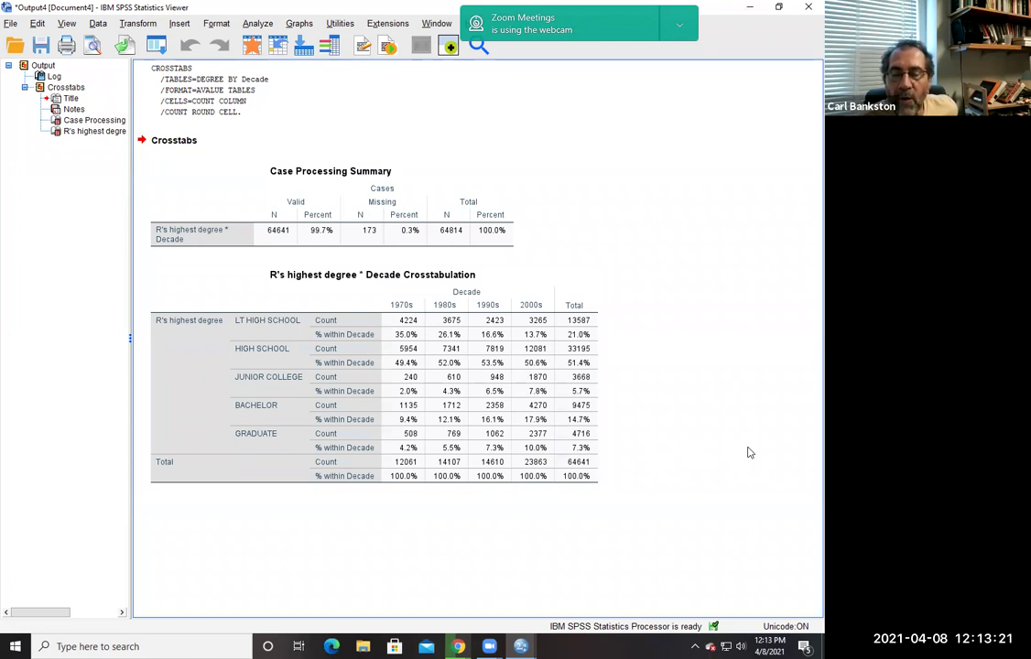
{"action": "left_click", "coordinate": [527, 448]}
{"action": "left_click", "coordinate": [664, 458]}
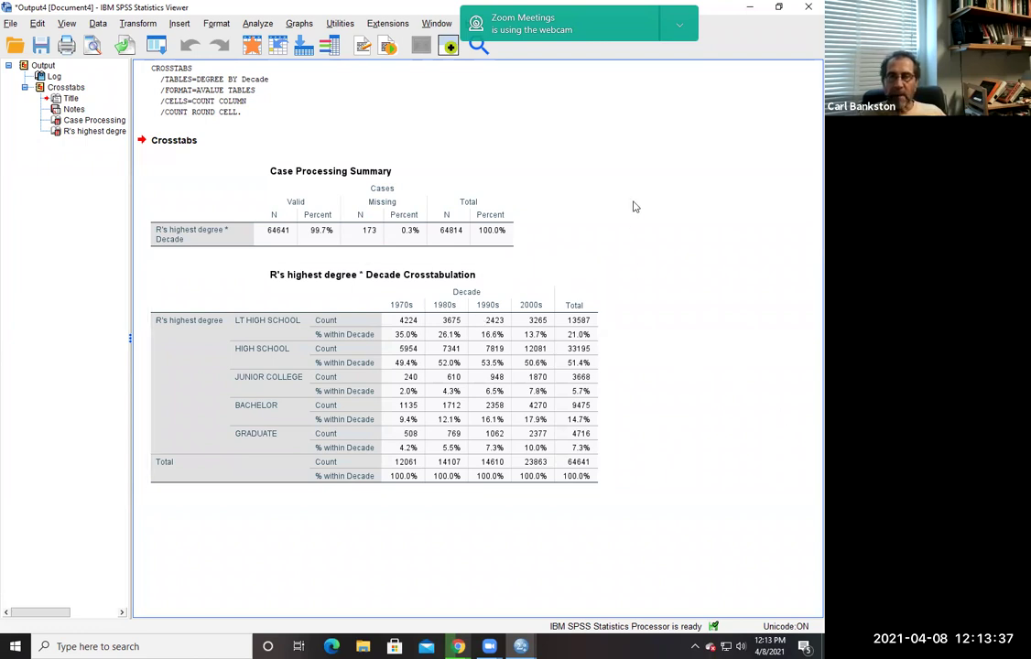
{"action": "left_click", "coordinate": [809, 6]}
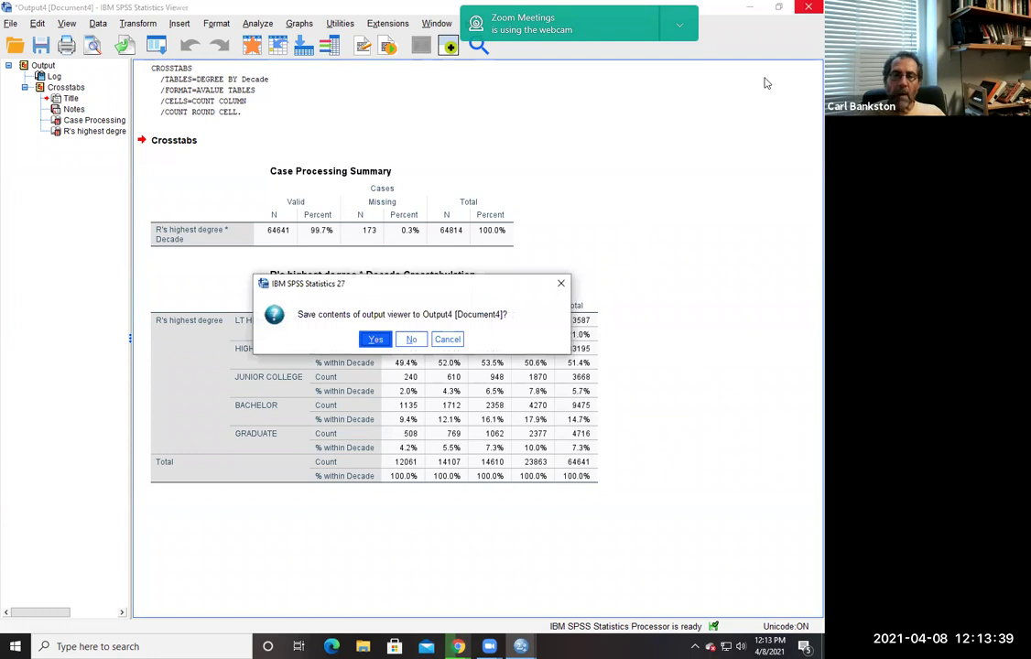
{"action": "left_click", "coordinate": [411, 339]}
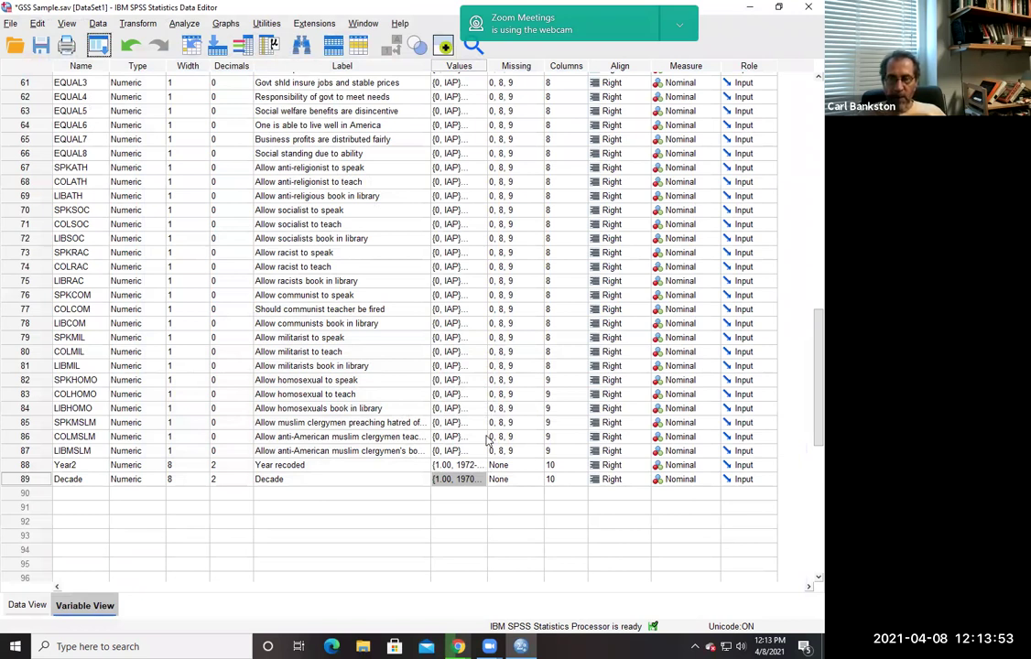
- Look through the variable list to examine the education, work and background variables
{"action": "scroll", "coordinate": [806, 366], "scroll_direction": "up", "scroll_amount": 1}
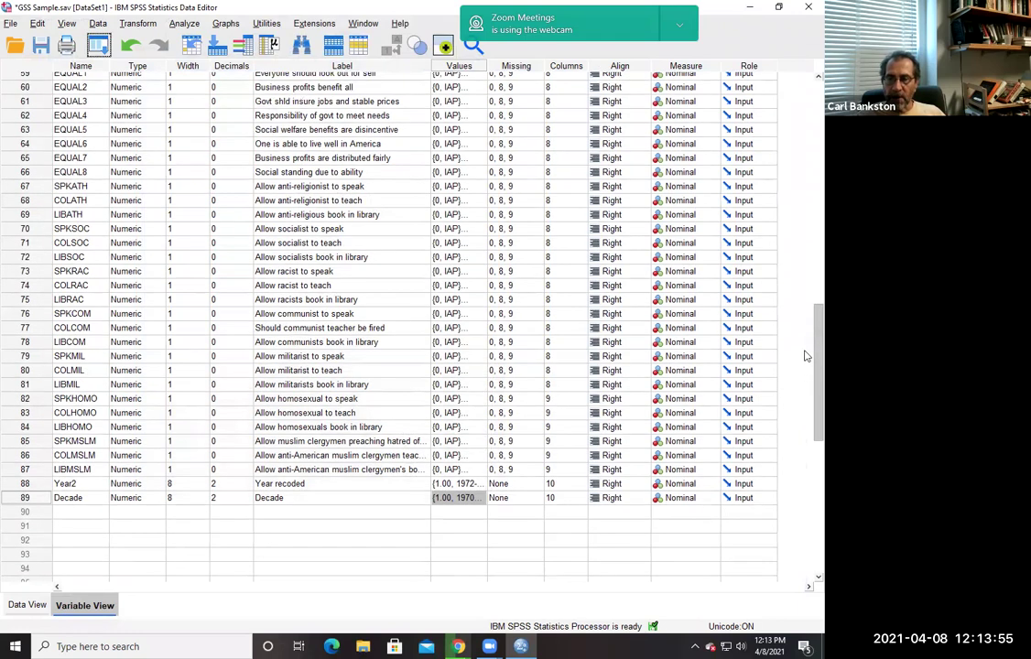
{"action": "scroll", "coordinate": [806, 356], "scroll_direction": "up", "scroll_amount": 12}
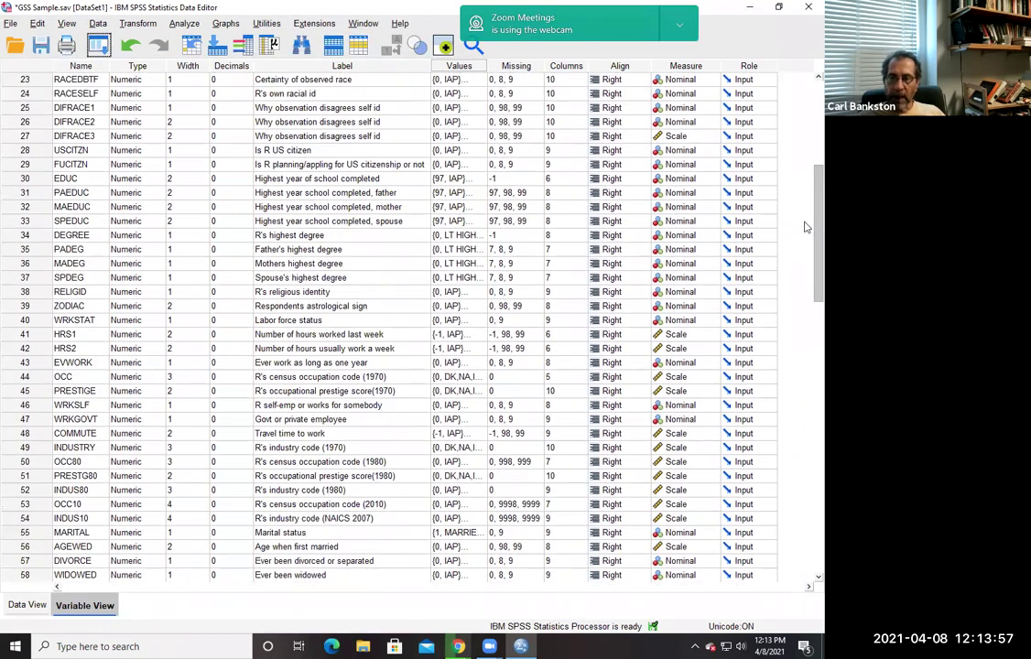
{"action": "scroll", "coordinate": [805, 224], "scroll_direction": "up", "scroll_amount": 1}
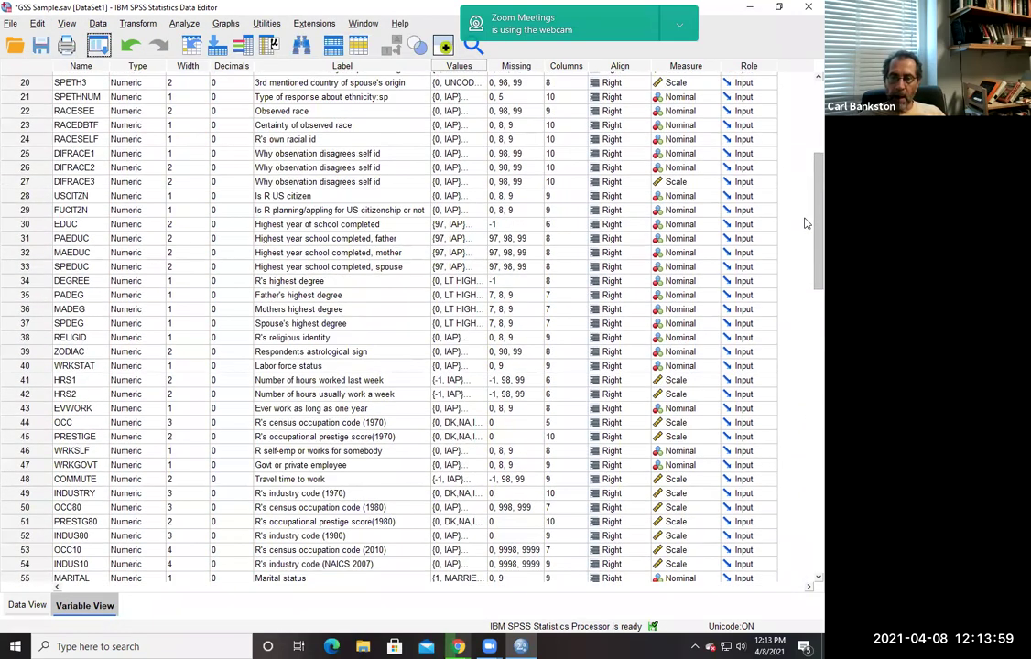
{"action": "scroll", "coordinate": [806, 224], "scroll_direction": "down", "scroll_amount": 1}
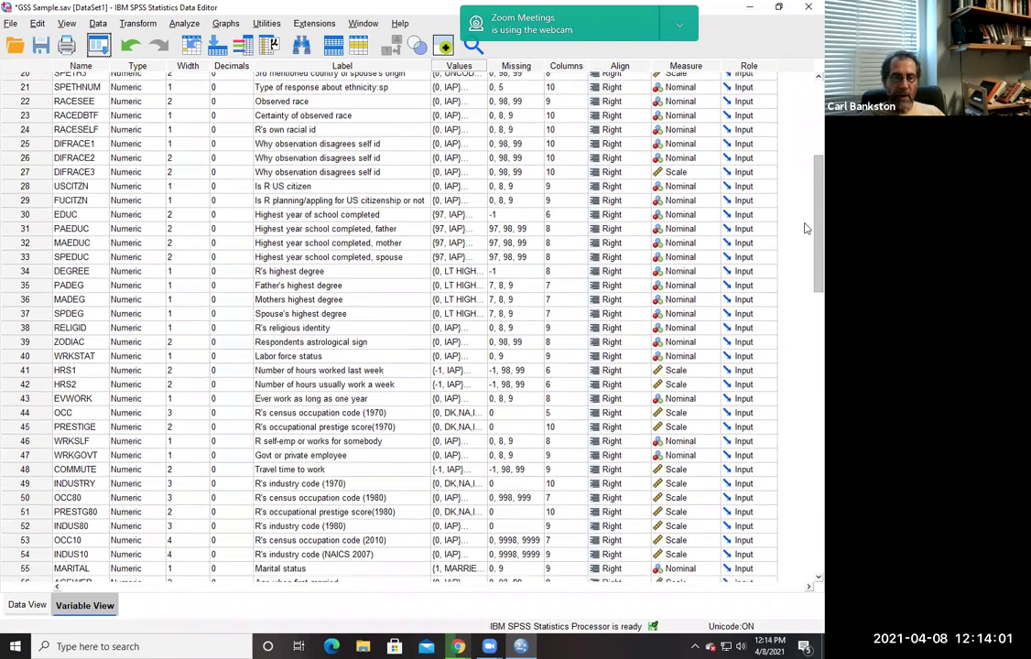
{"action": "scroll", "coordinate": [806, 233], "scroll_direction": "down", "scroll_amount": 1}
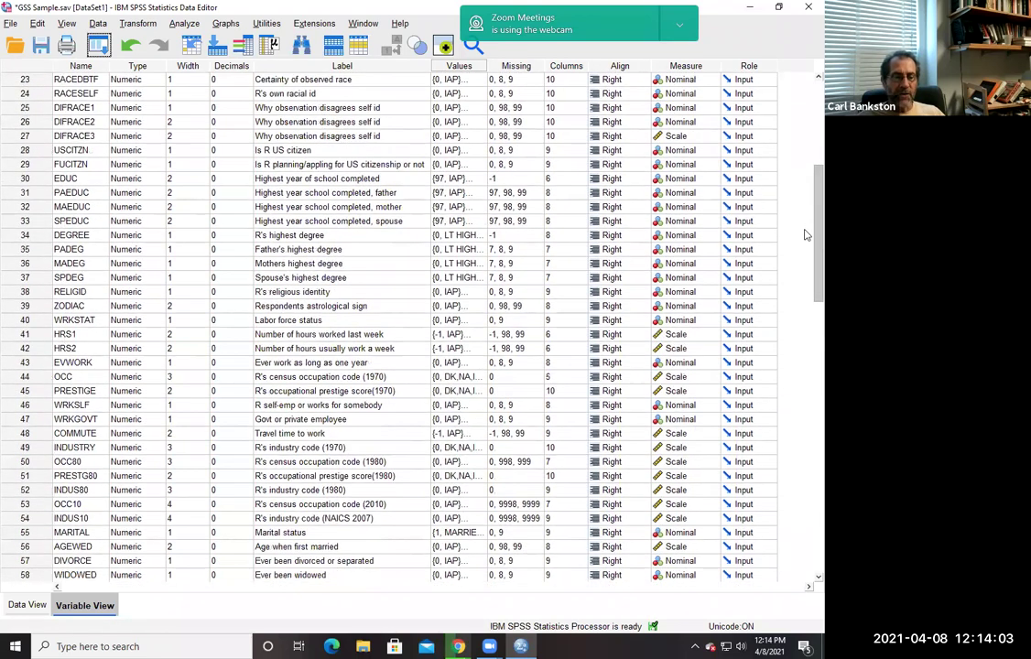
{"action": "scroll", "coordinate": [806, 204], "scroll_direction": "up", "scroll_amount": 4}
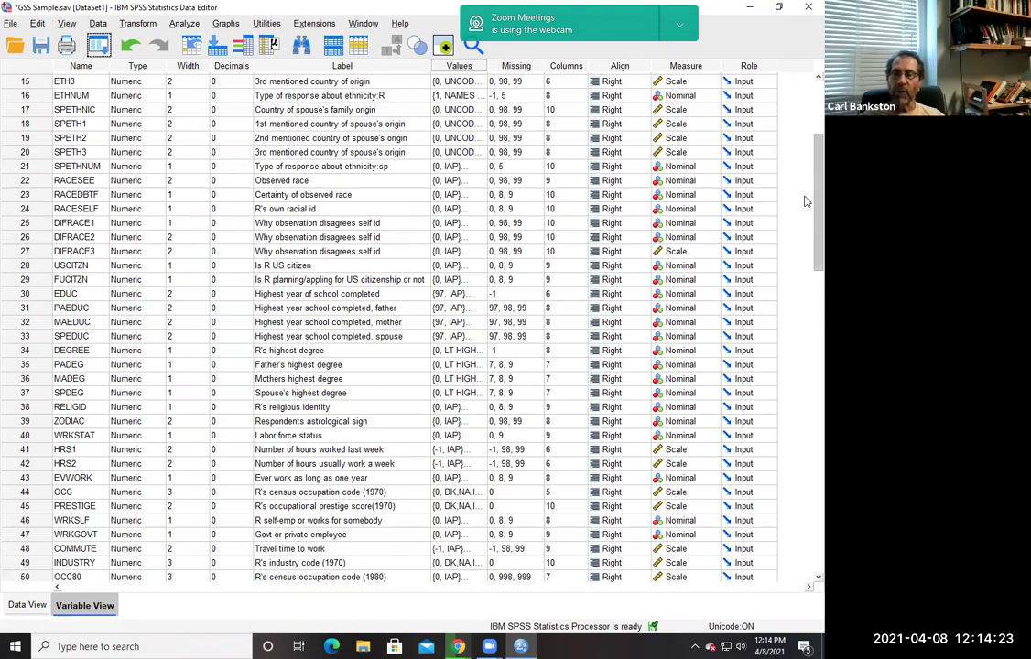
{"action": "scroll", "coordinate": [806, 201], "scroll_direction": "down", "scroll_amount": 1}
{"action": "scroll", "coordinate": [805, 183], "scroll_direction": "up", "scroll_amount": 5}
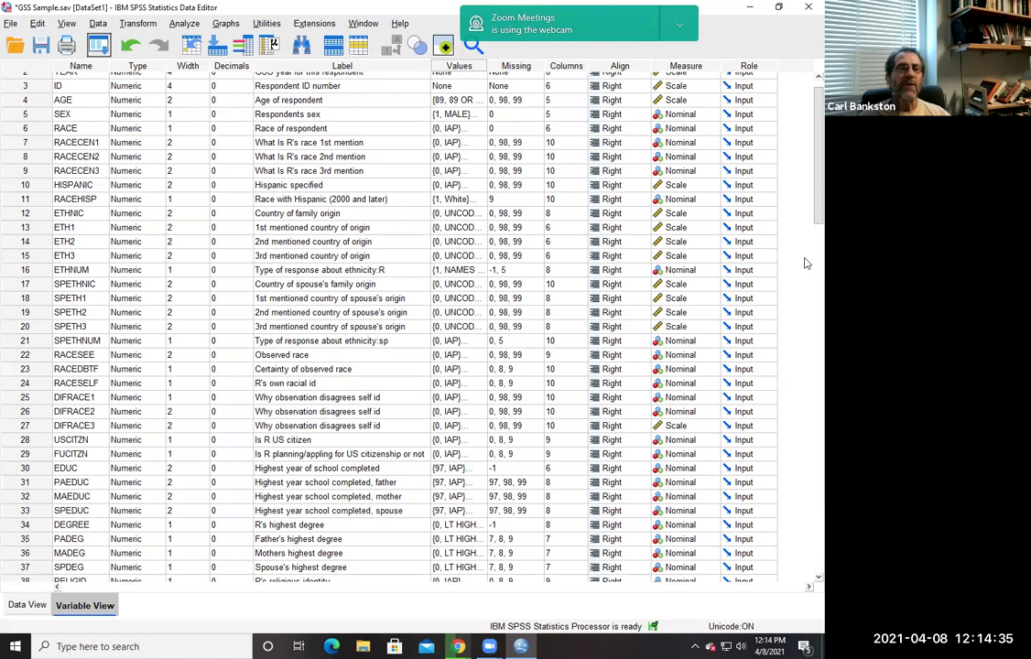
- Start a recode into different variables, replacing the YEAR to Decade entry with R's highest degree (DEGREE) as the input variable
{"action": "left_click", "coordinate": [137, 24]}
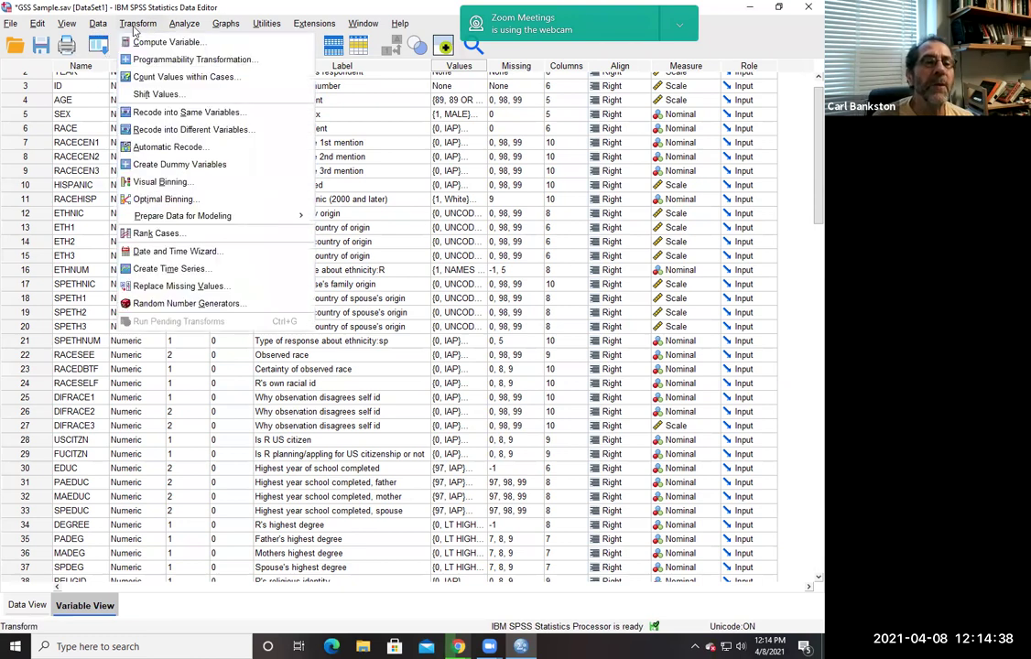
{"action": "left_click", "coordinate": [188, 129]}
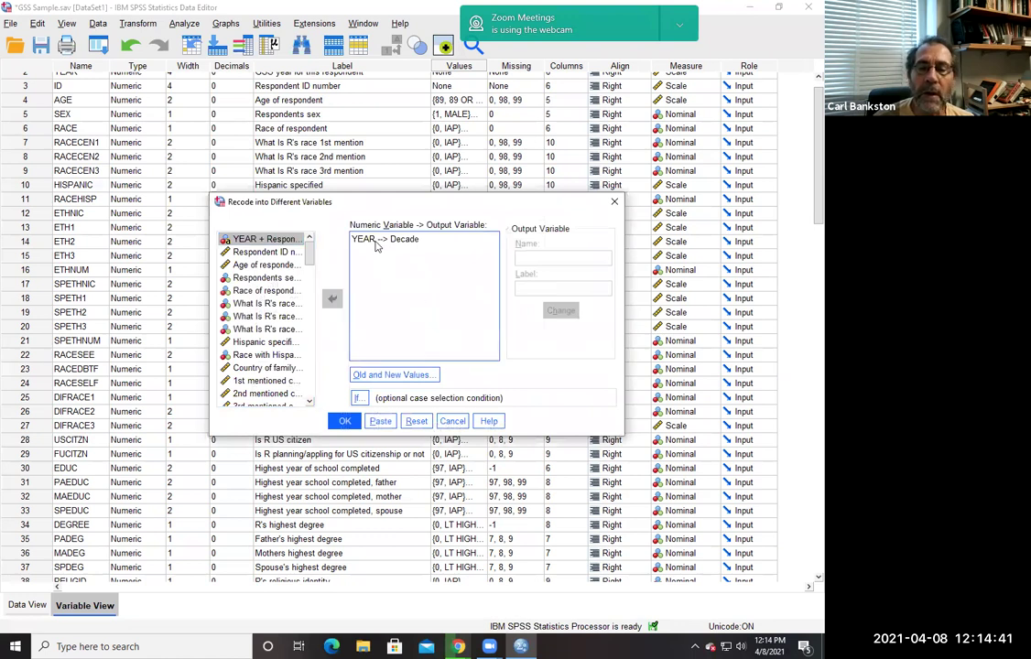
{"action": "left_click", "coordinate": [376, 240]}
{"action": "left_click", "coordinate": [333, 298]}
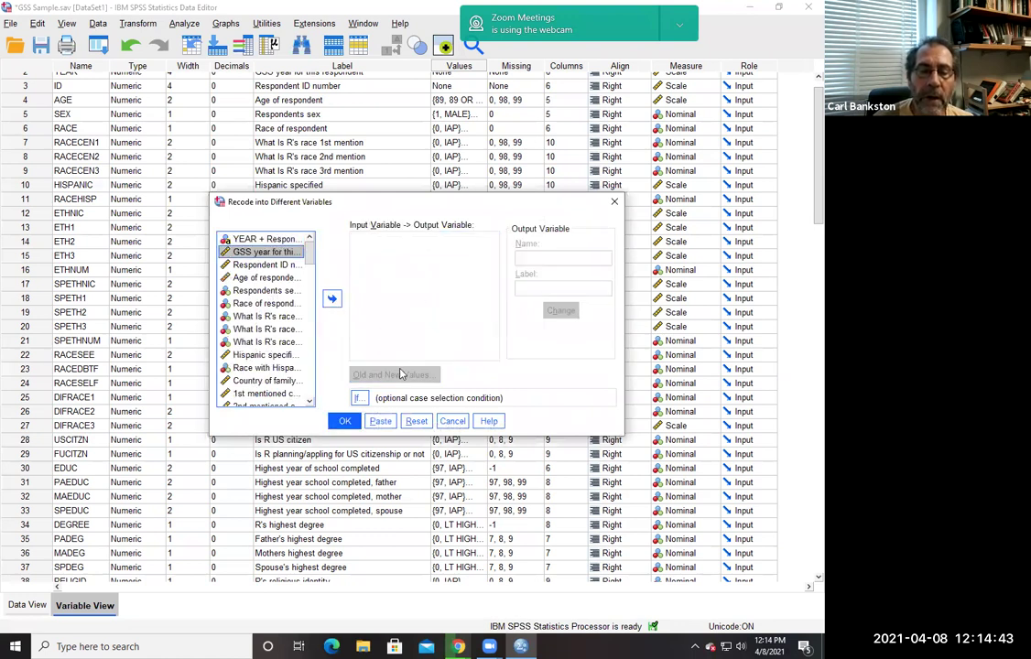
{"action": "left_click_drag", "start_coordinate": [309, 260], "coordinate": [314, 313]}
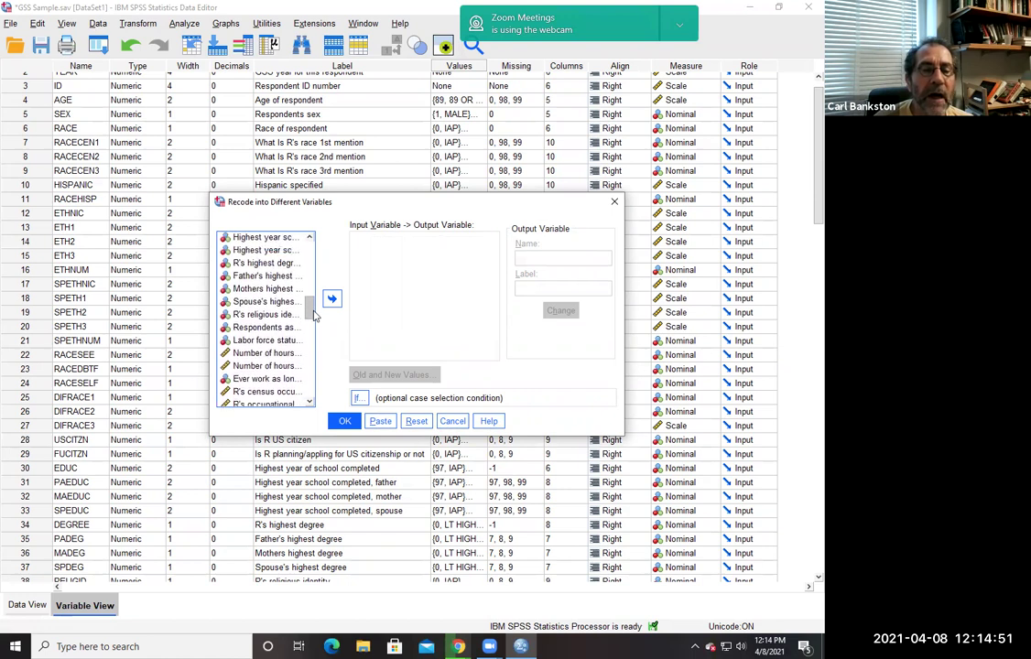
{"action": "left_click", "coordinate": [275, 263]}
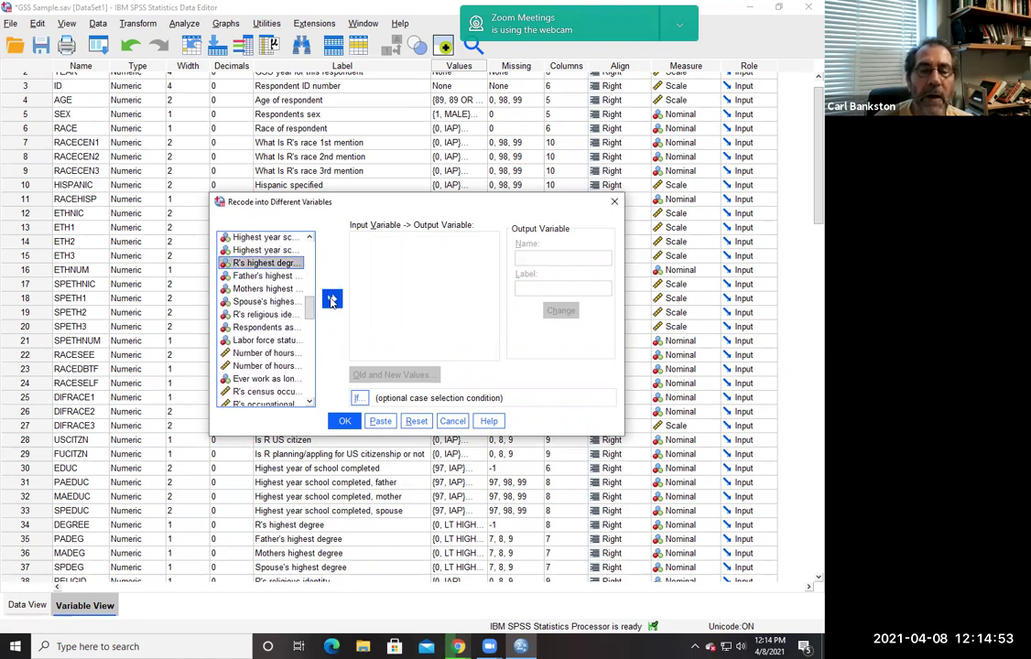
{"action": "left_click", "coordinate": [332, 298]}
- Name the output variable Colgrad and give it the label "R is college grad"
{"action": "left_click", "coordinate": [526, 257]}
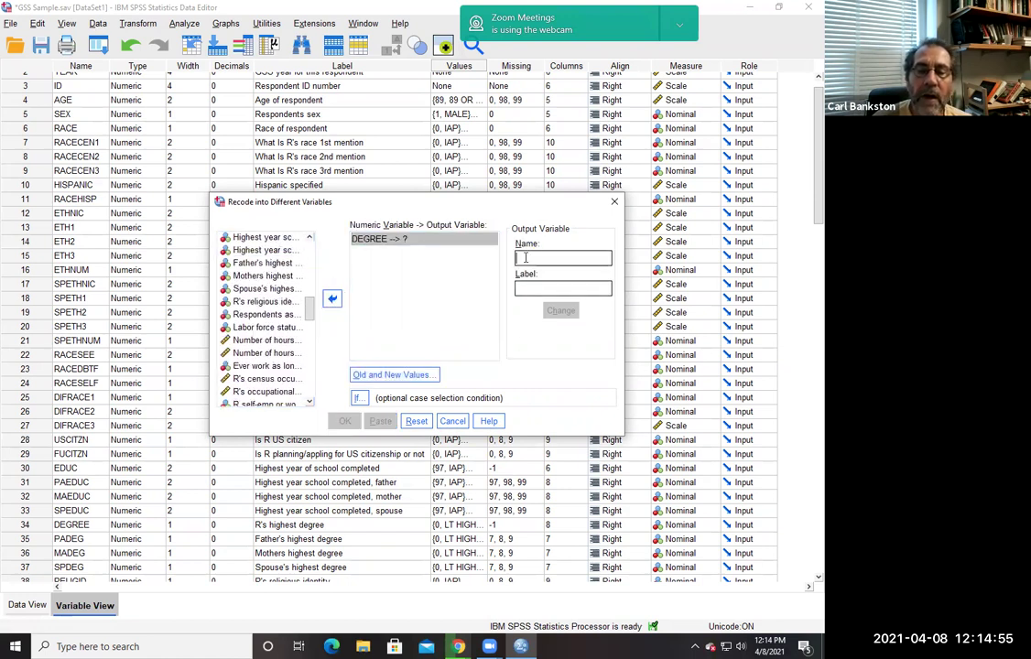
{"action": "type", "text": "C"}
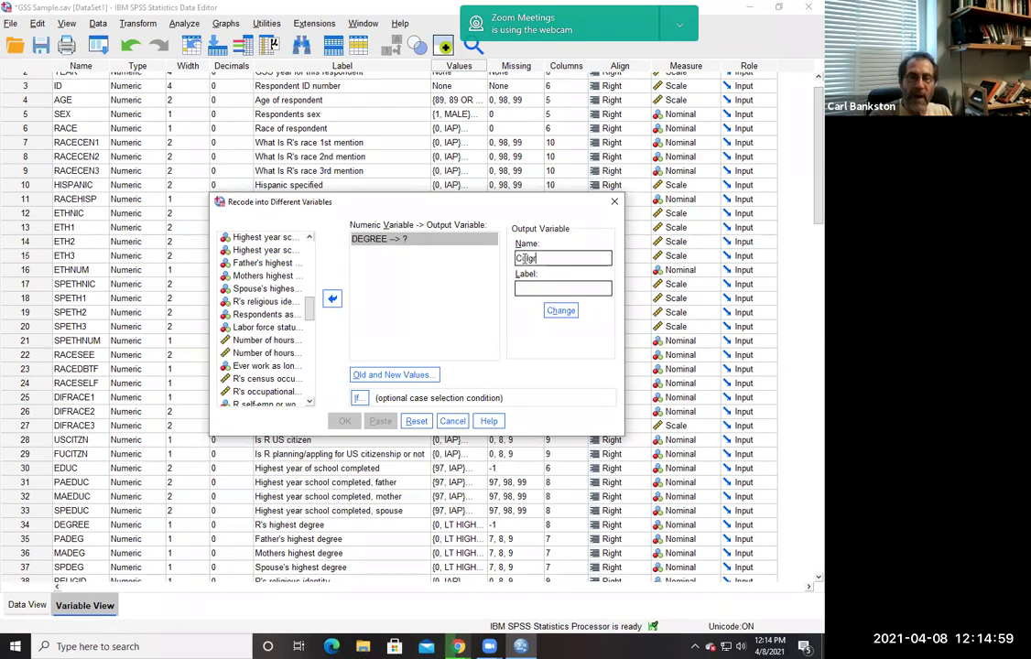
{"action": "type", "text": "olgrad"}
{"action": "left_click", "coordinate": [531, 289]}
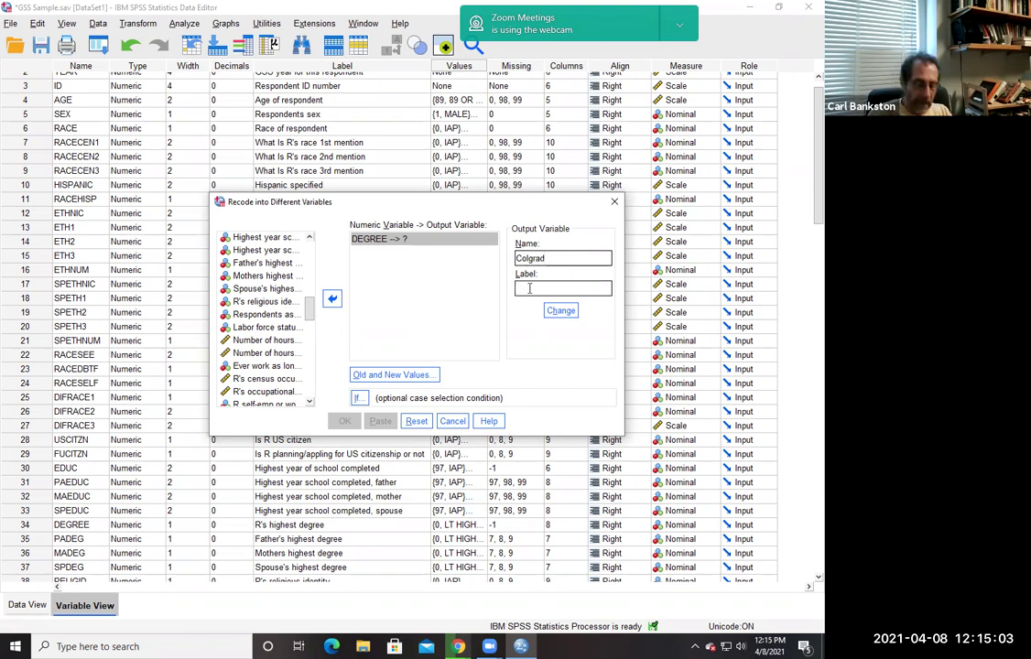
{"action": "type", "text": "Col"}
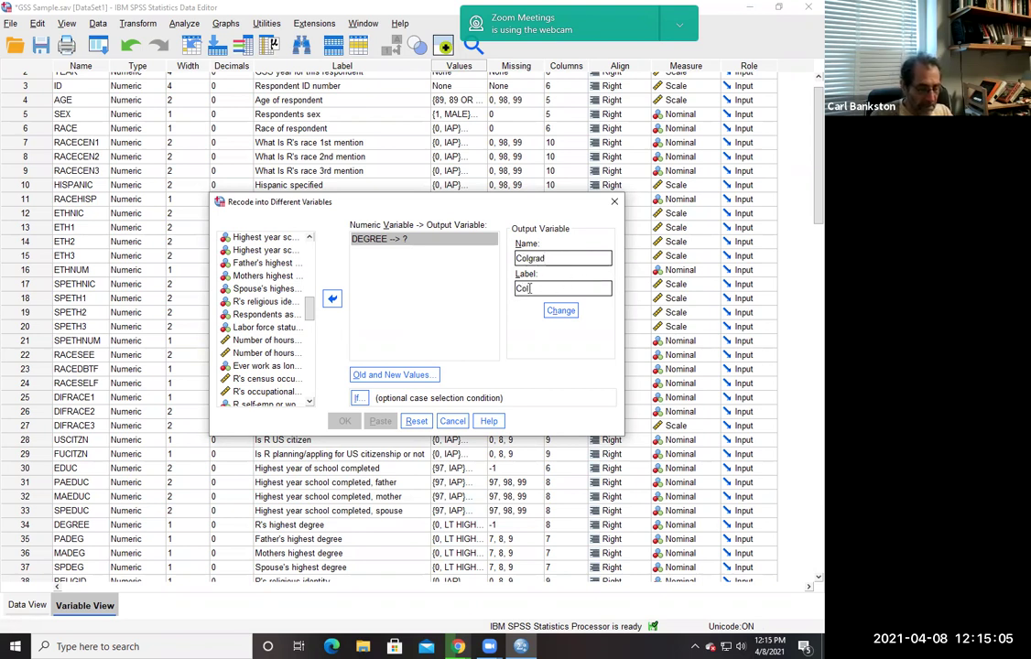
{"action": "key", "text": "BackSpace"}
{"action": "key", "text": "BackSpace"}
{"action": "type", "text": "R is college grad"}
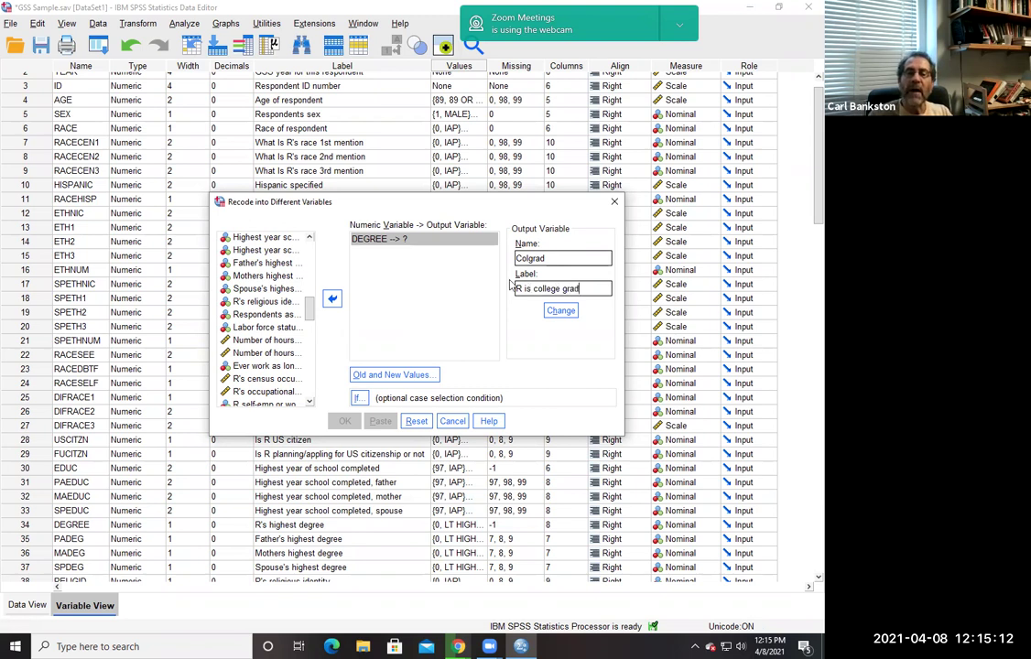
- Remove all the leftover year-range recodes from the old and new values of the DEGREE recode
{"action": "left_click", "coordinate": [406, 377]}
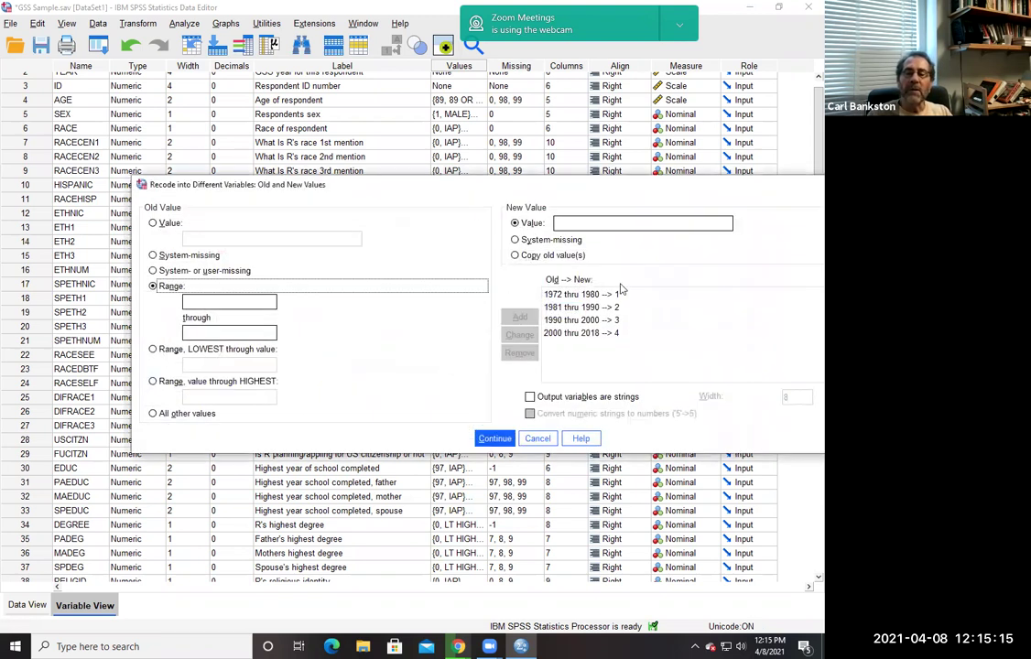
{"action": "left_click", "coordinate": [554, 294]}
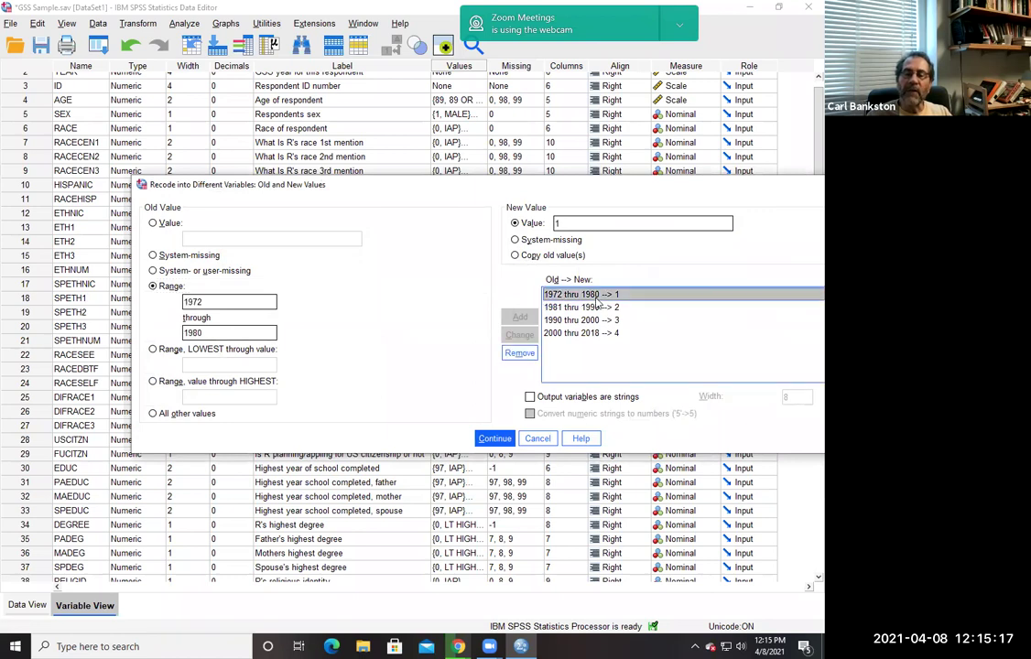
{"action": "left_click", "coordinate": [519, 352]}
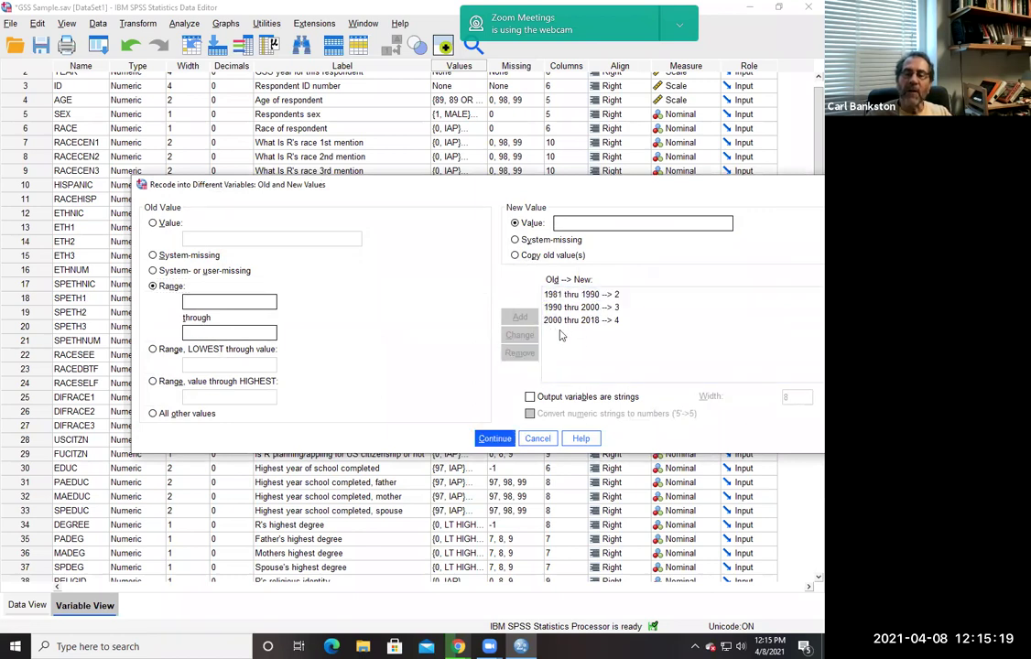
{"action": "left_click", "coordinate": [563, 295]}
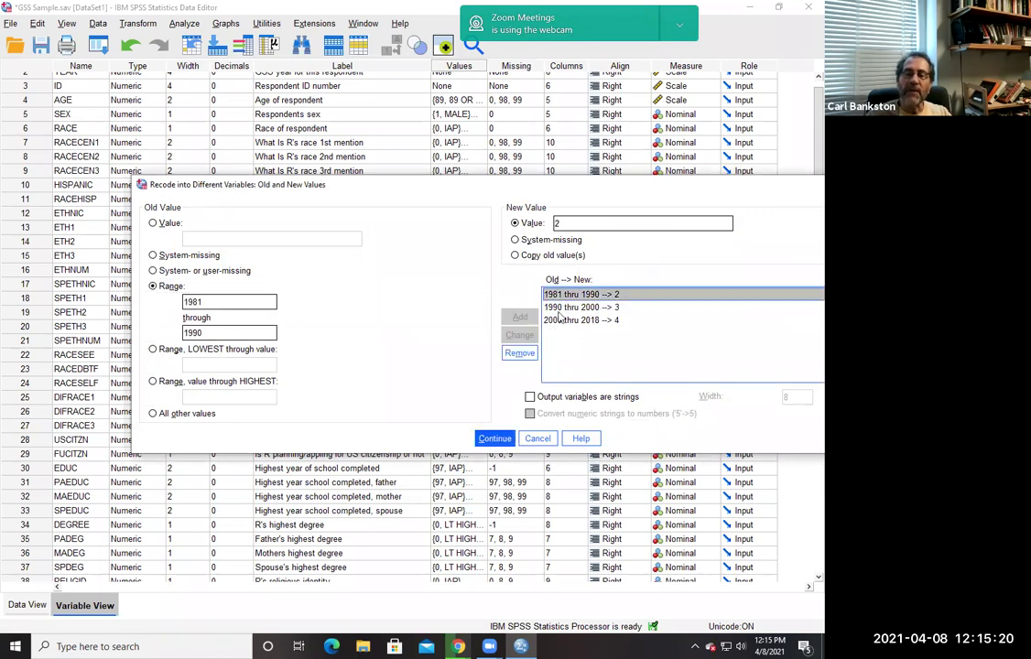
{"action": "left_click", "coordinate": [519, 353]}
{"action": "left_click", "coordinate": [572, 307]}
{"action": "left_click", "coordinate": [519, 352]}
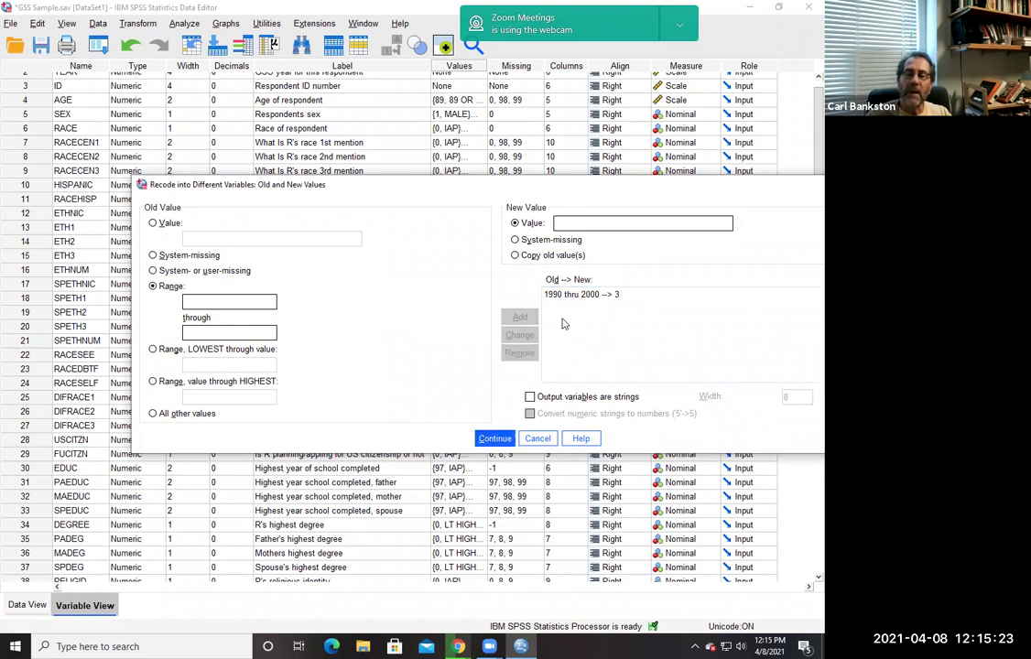
{"action": "left_click", "coordinate": [566, 295]}
{"action": "left_click", "coordinate": [519, 353]}
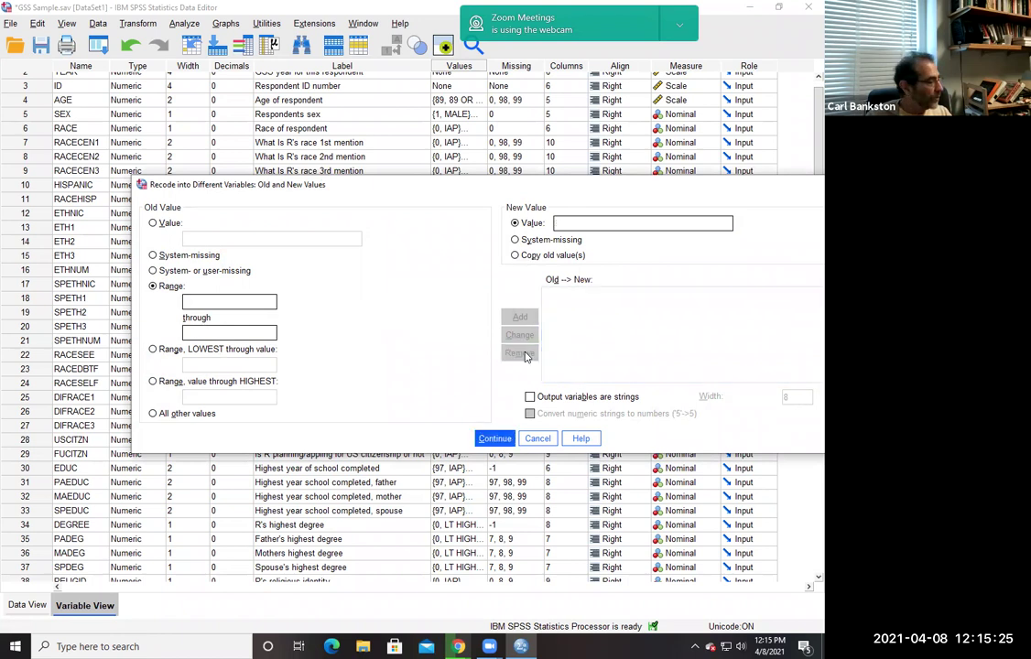
- Add a recode rule that maps the old values 0 through 2 to the new value 0
{"action": "left_click", "coordinate": [196, 301]}
{"action": "type", "text": "0"}
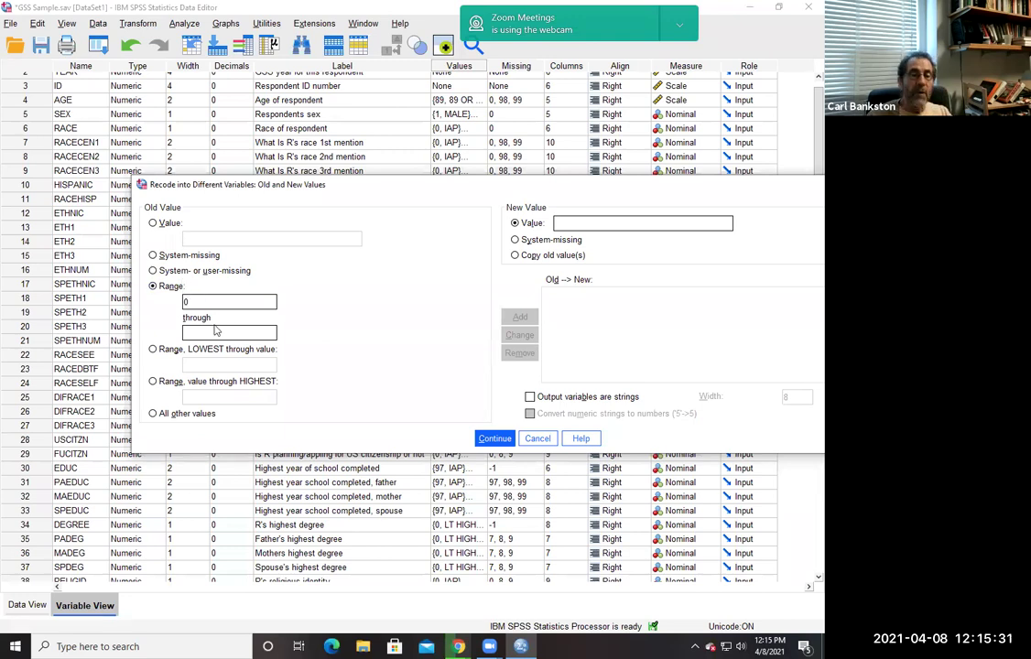
{"action": "type", "text": "2"}
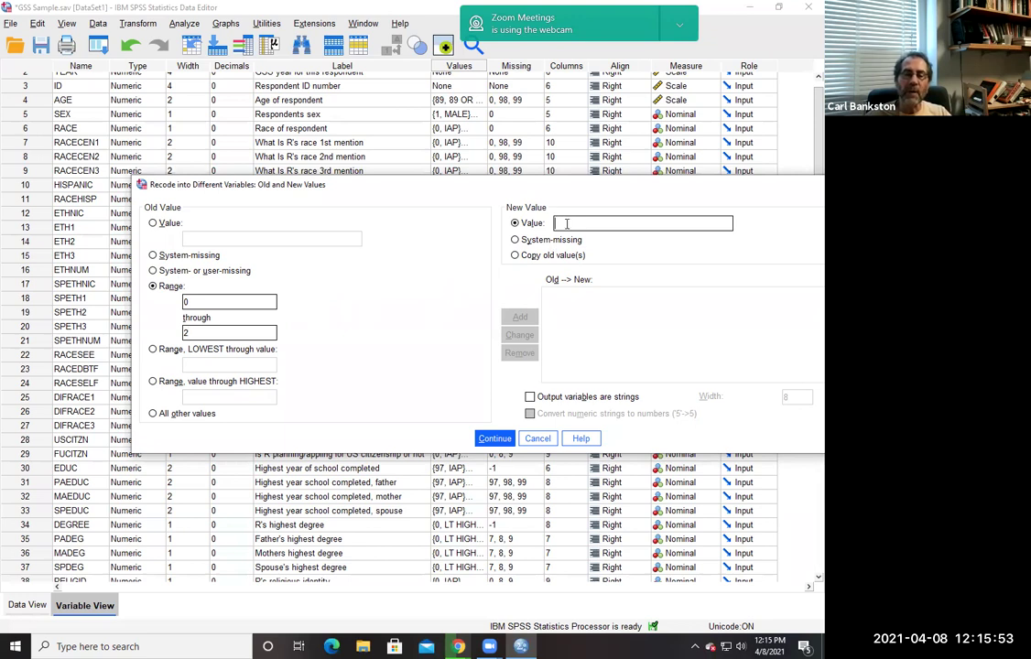
{"action": "type", "text": "0"}
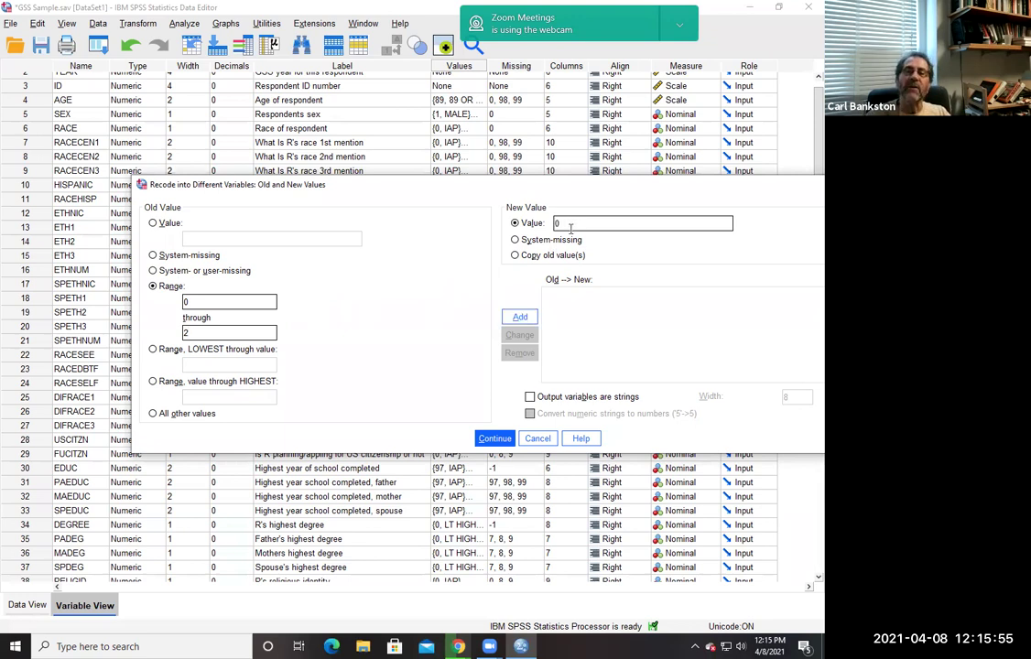
{"action": "left_click", "coordinate": [518, 318]}
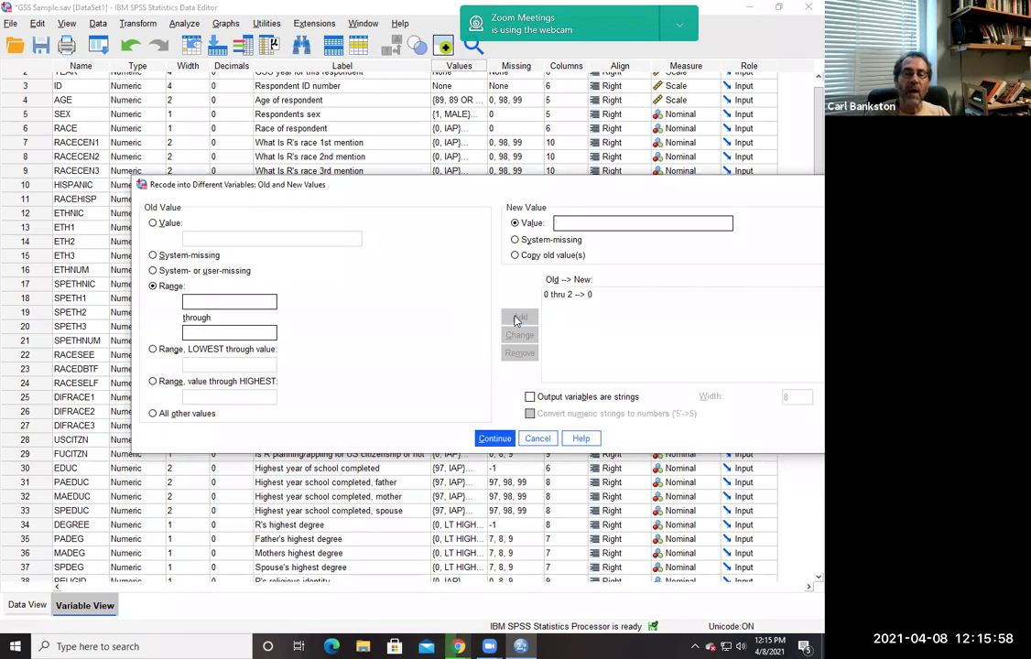
- Add a recode rule that maps the old values 3 through 4 to the new value 1, and accept the rules
{"action": "left_click", "coordinate": [191, 301]}
{"action": "type", "text": "3"}
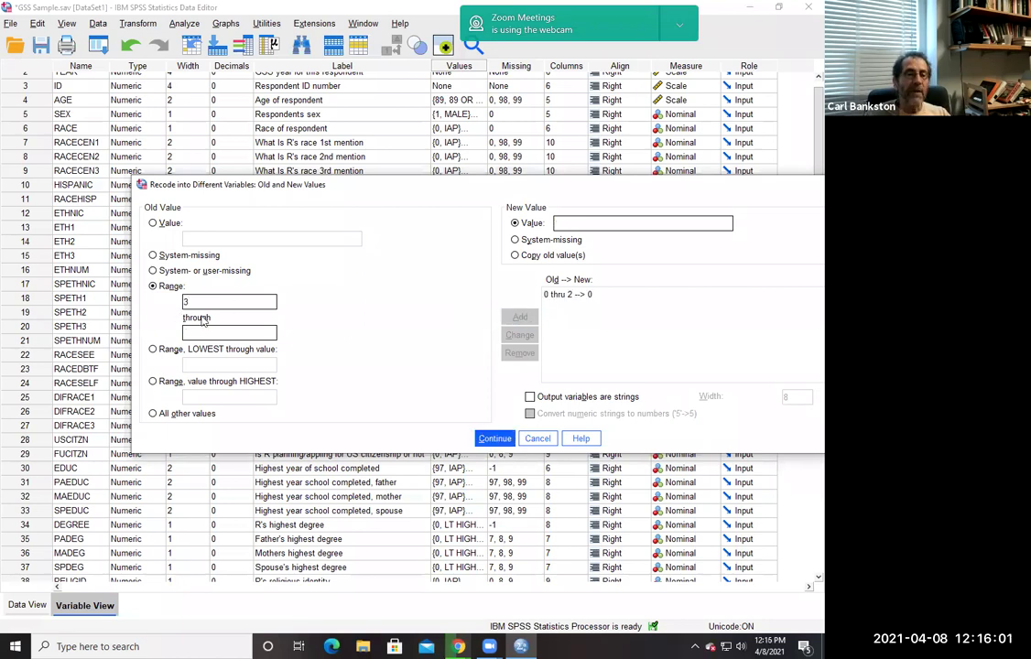
{"action": "left_click", "coordinate": [218, 330]}
{"action": "type", "text": "4"}
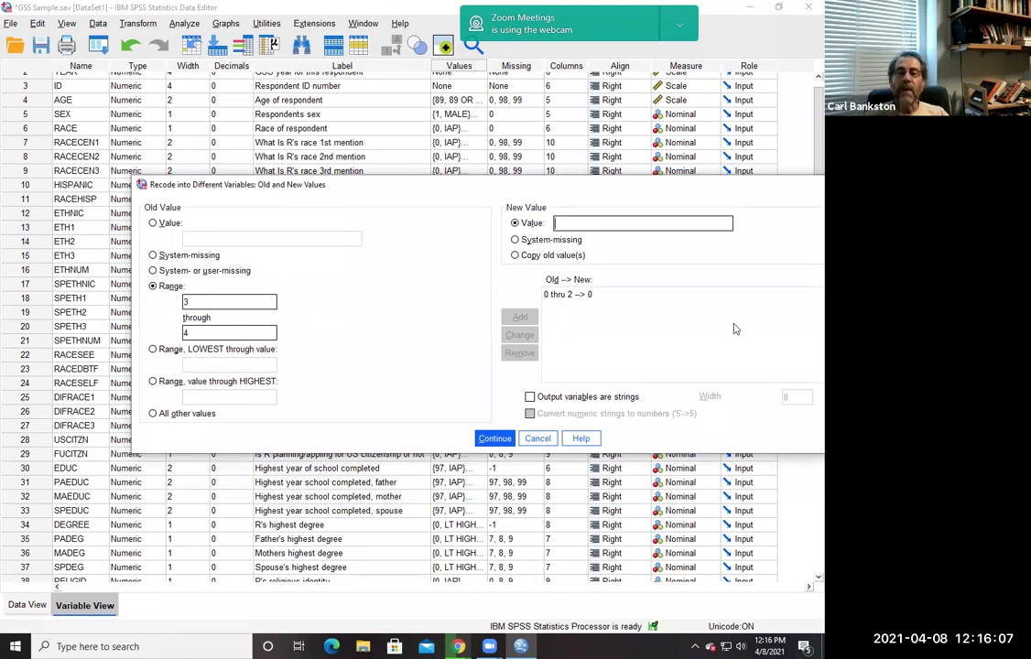
{"action": "type", "text": "1"}
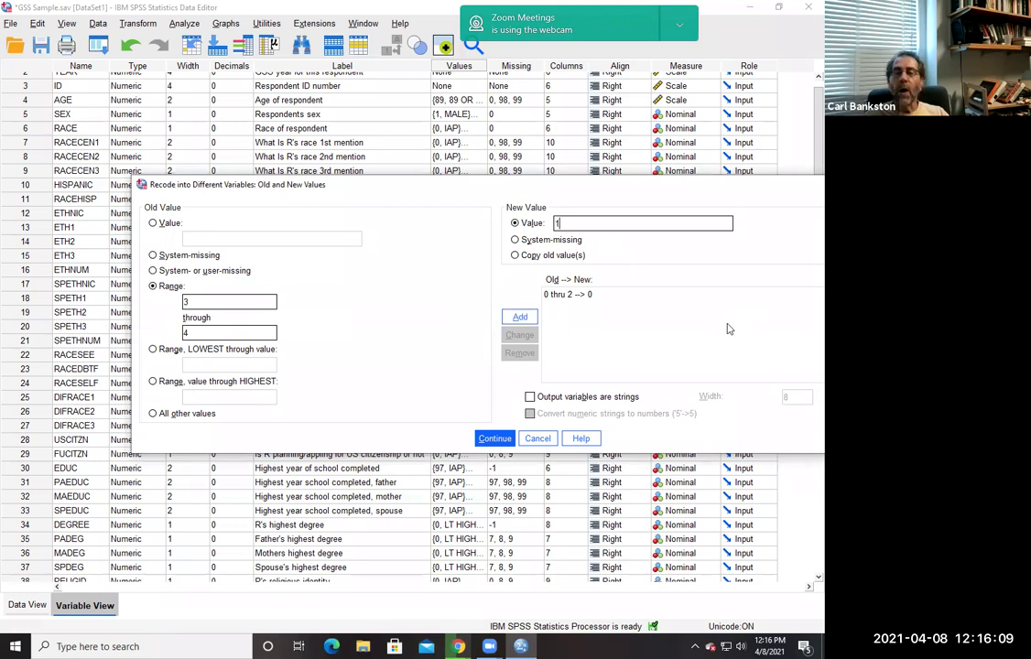
{"action": "left_click", "coordinate": [519, 317]}
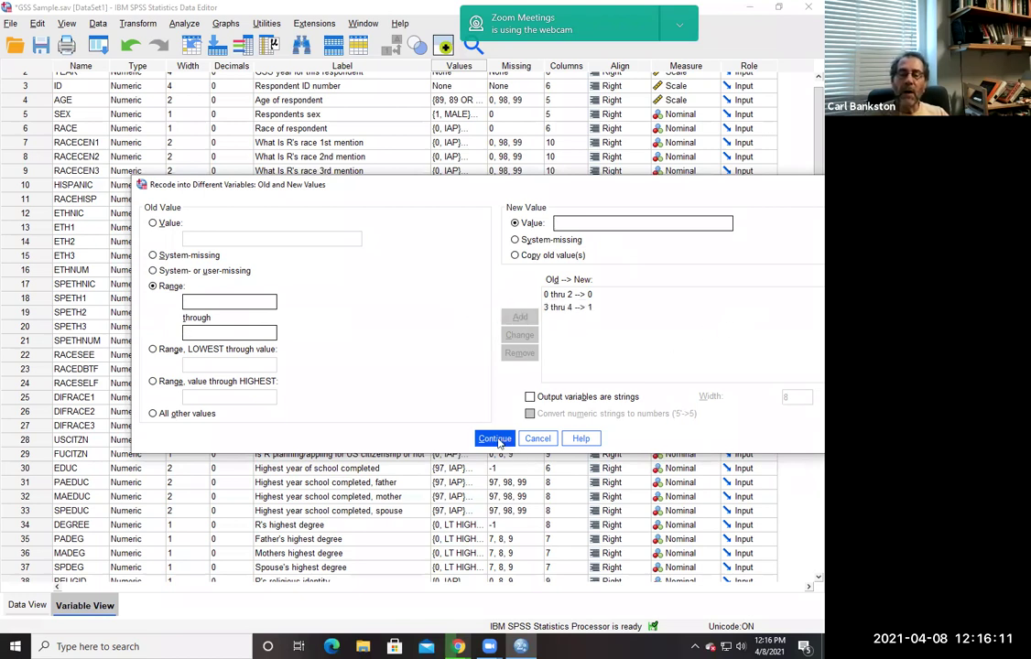
{"action": "left_click", "coordinate": [497, 439]}
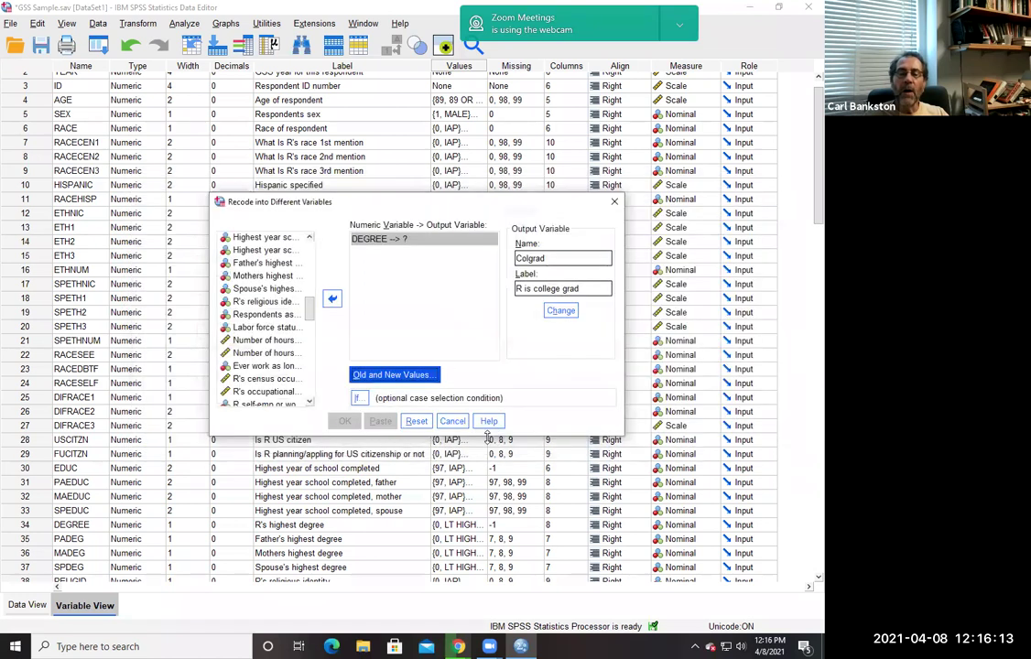
- Assign Colgrad as the output of DEGREE and run the recode, closing its output log without saving
{"action": "left_click", "coordinate": [563, 313]}
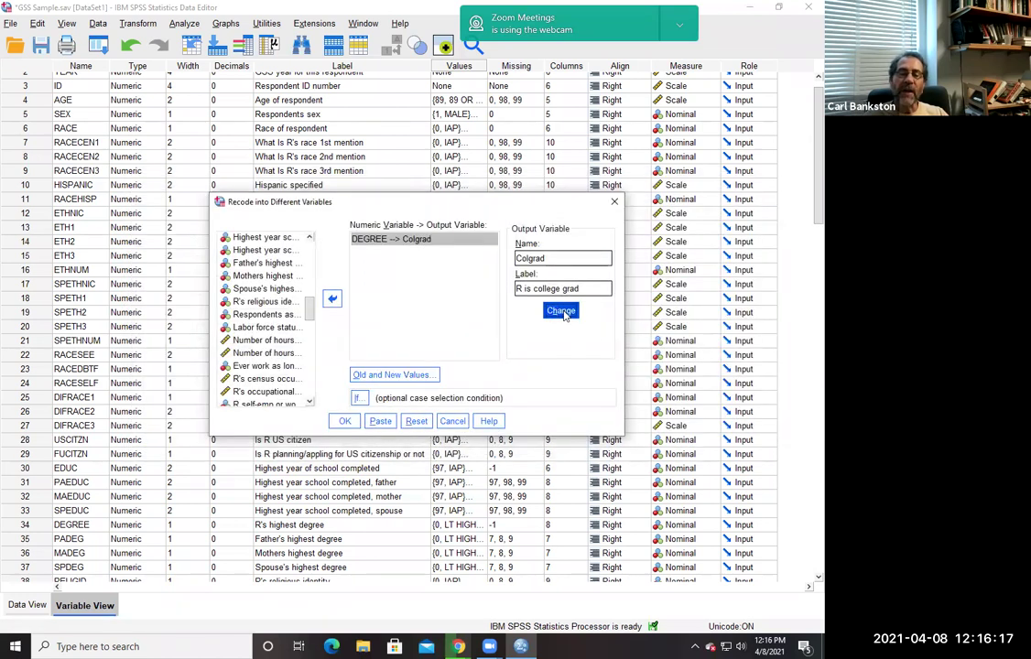
{"action": "left_click", "coordinate": [346, 420]}
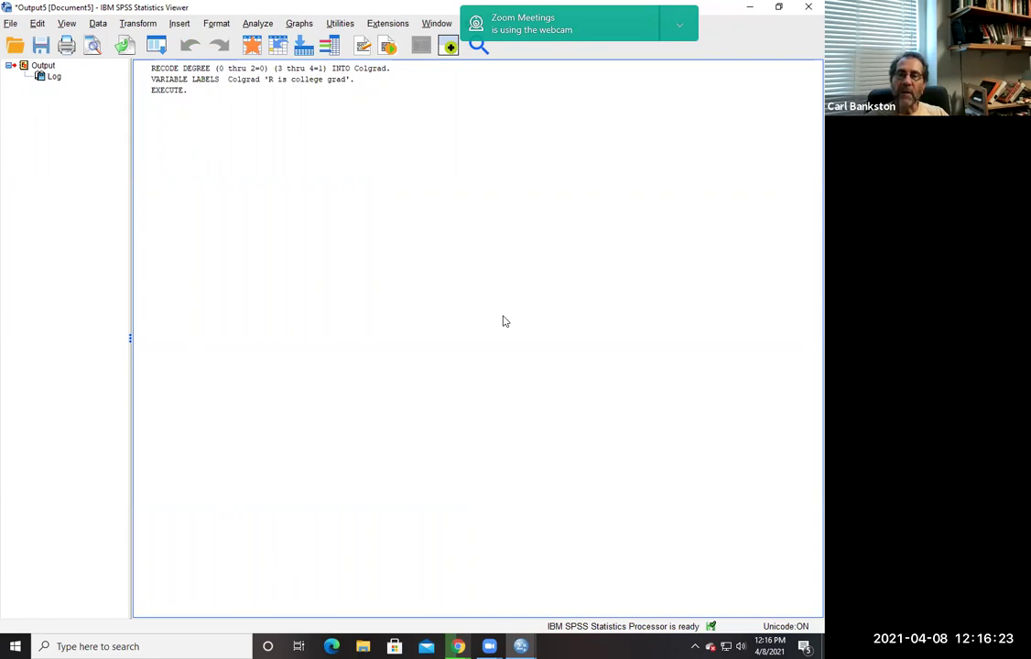
{"action": "left_click", "coordinate": [809, 6]}
{"action": "key", "text": "n"}
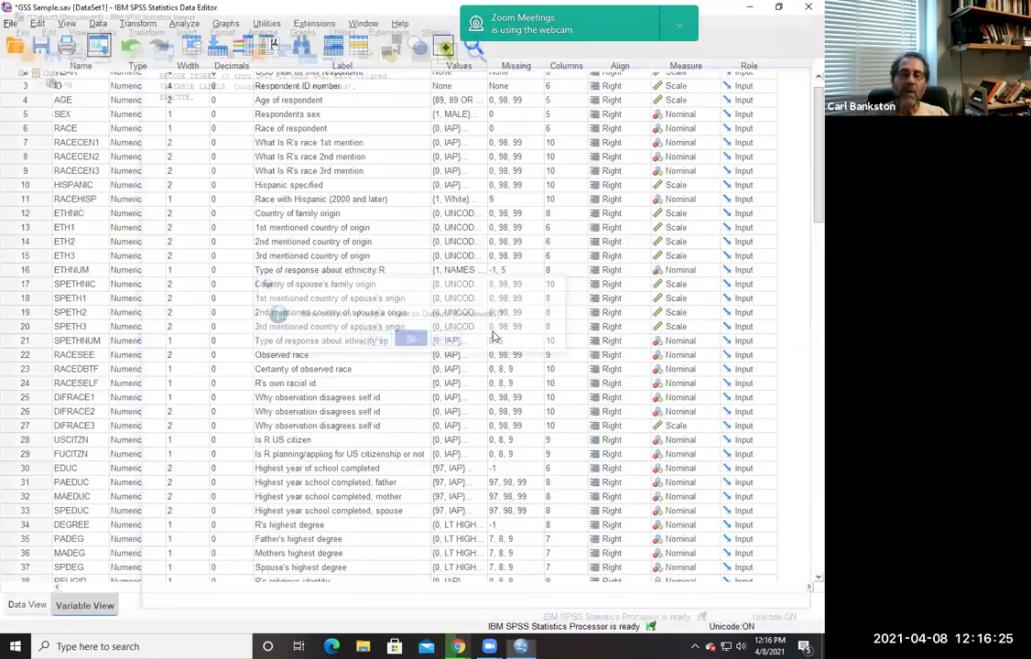
- Add the value label "Not college grad" for value 0 of the Colgrad variable
{"action": "scroll", "coordinate": [805, 368], "scroll_direction": "down", "scroll_amount": 20}
{"action": "scroll", "coordinate": [806, 483], "scroll_direction": "up", "scroll_amount": 4}
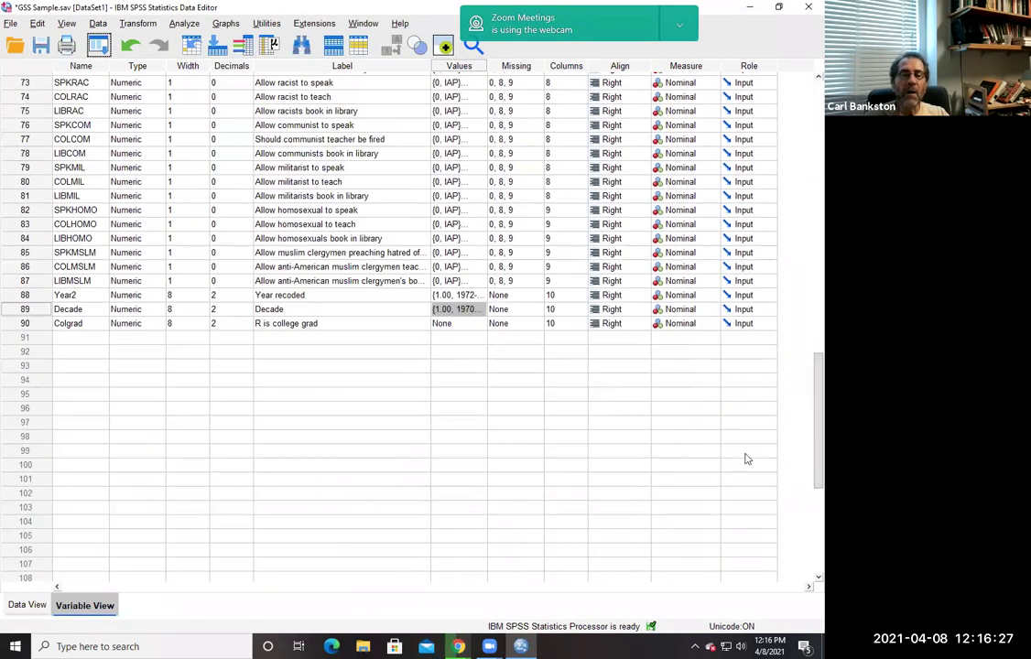
{"action": "double_click", "coordinate": [481, 325]}
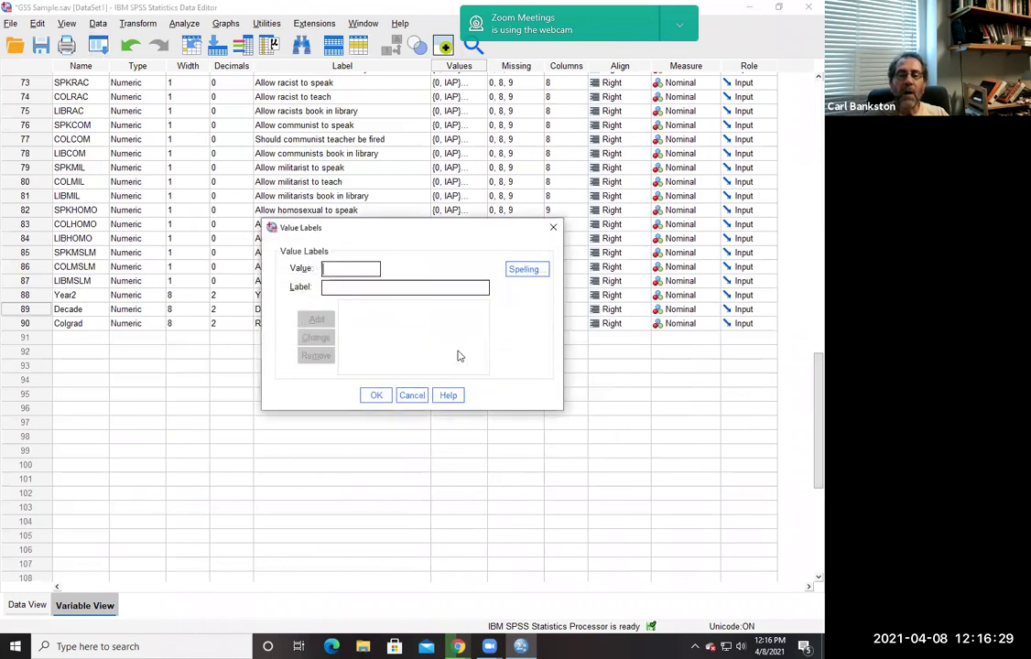
{"action": "type", "text": "0"}
{"action": "left_click", "coordinate": [350, 289]}
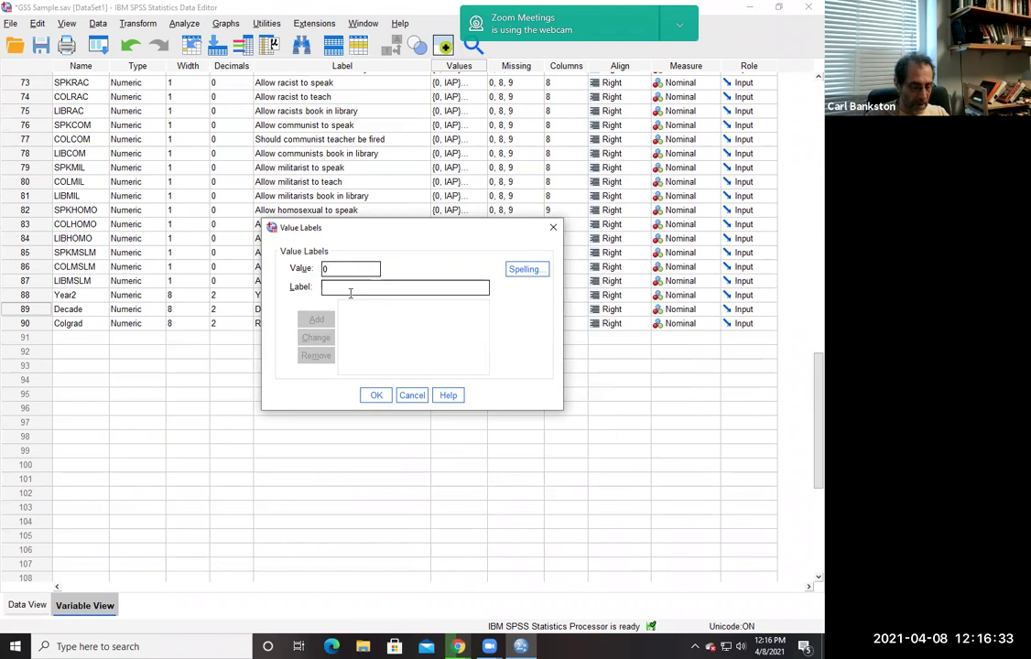
{"action": "type", "text": "Not colle"}
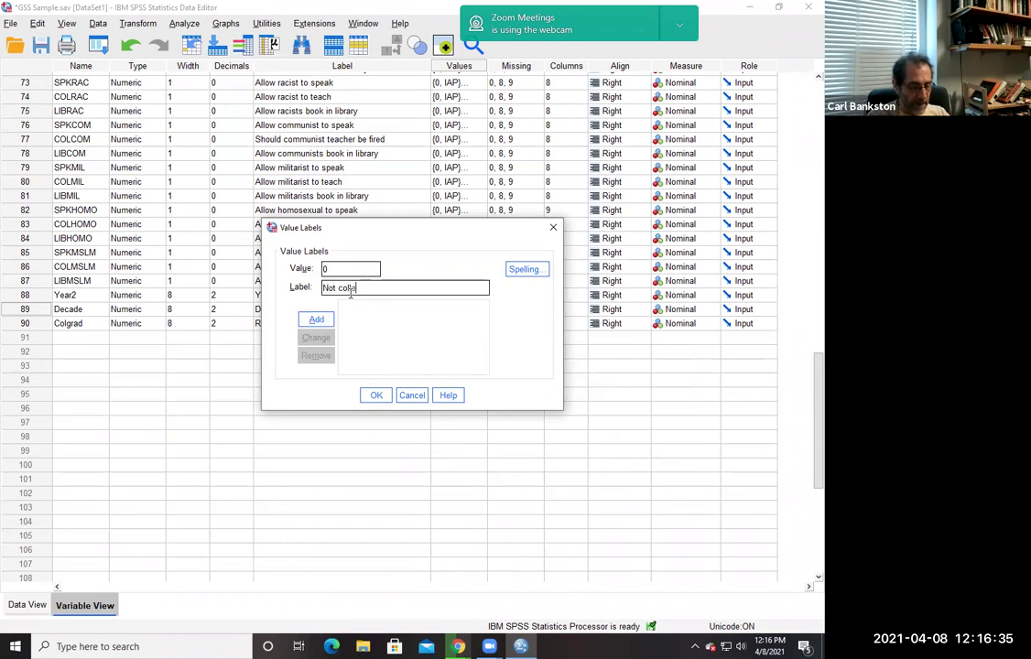
{"action": "type", "text": "ge grad"}
{"action": "left_click", "coordinate": [316, 318]}
- Add the value label "College grad" for value 1 and accept the Colgrad value labels
{"action": "type", "text": "1"}
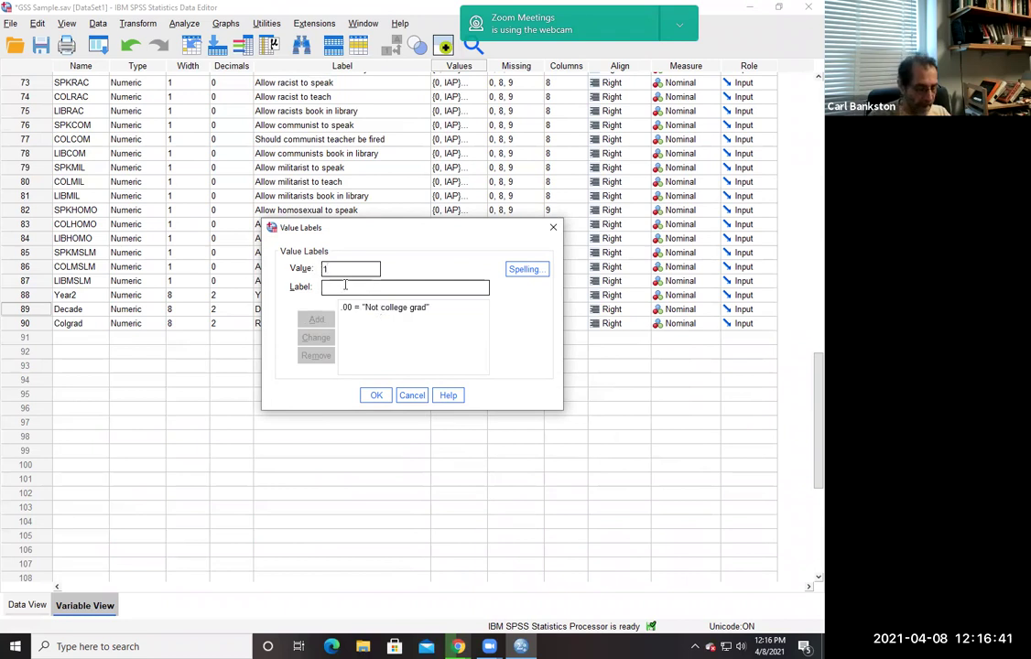
{"action": "left_click", "coordinate": [346, 285]}
{"action": "type", "text": "College gr"}
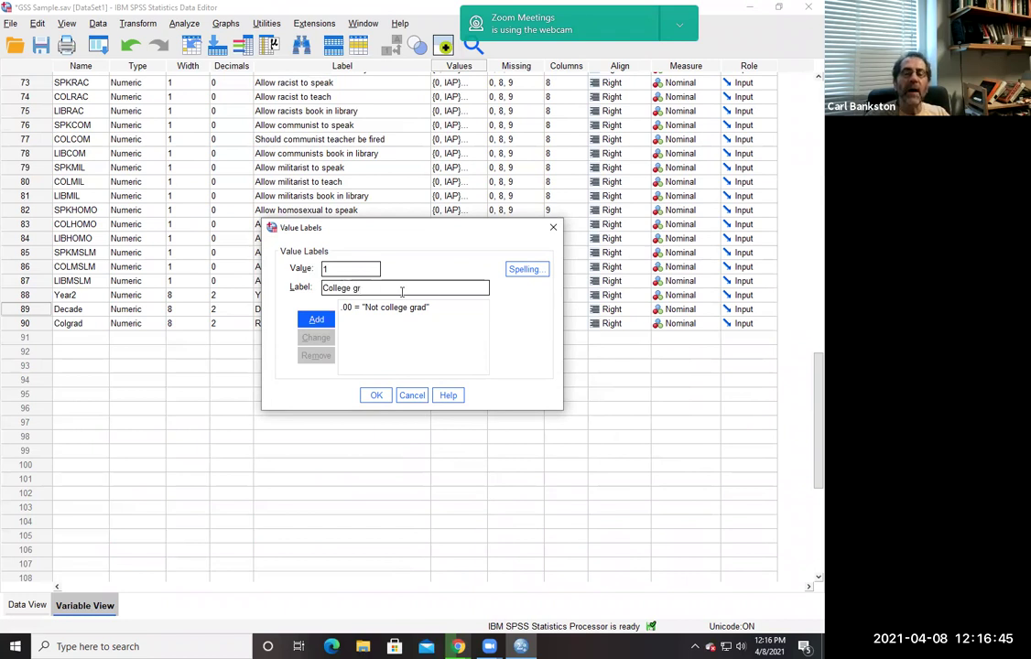
{"action": "type", "text": "ad"}
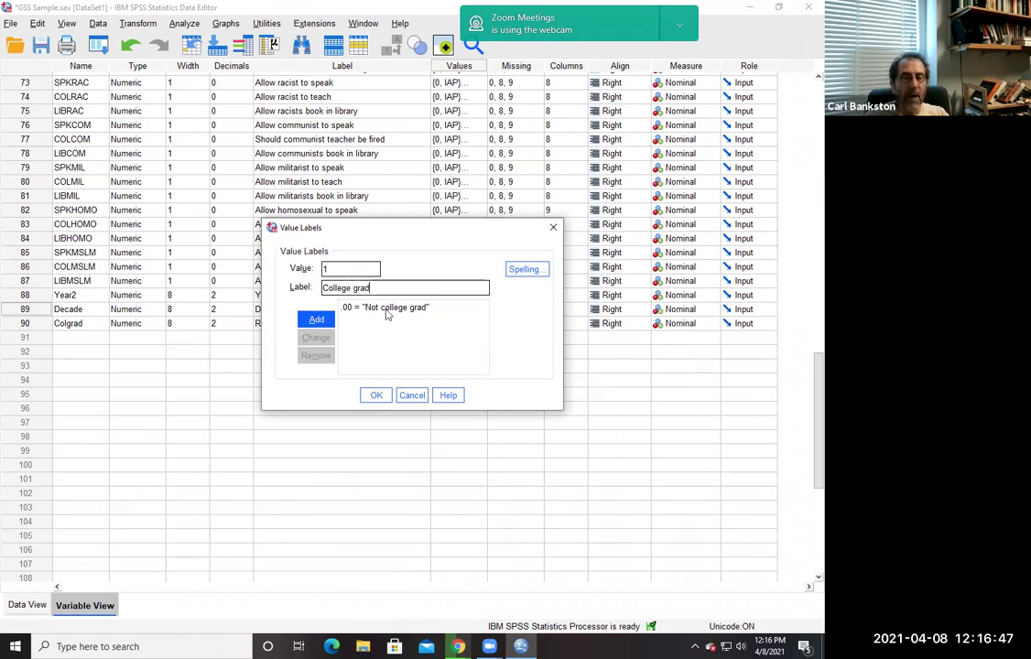
{"action": "left_click", "coordinate": [323, 319]}
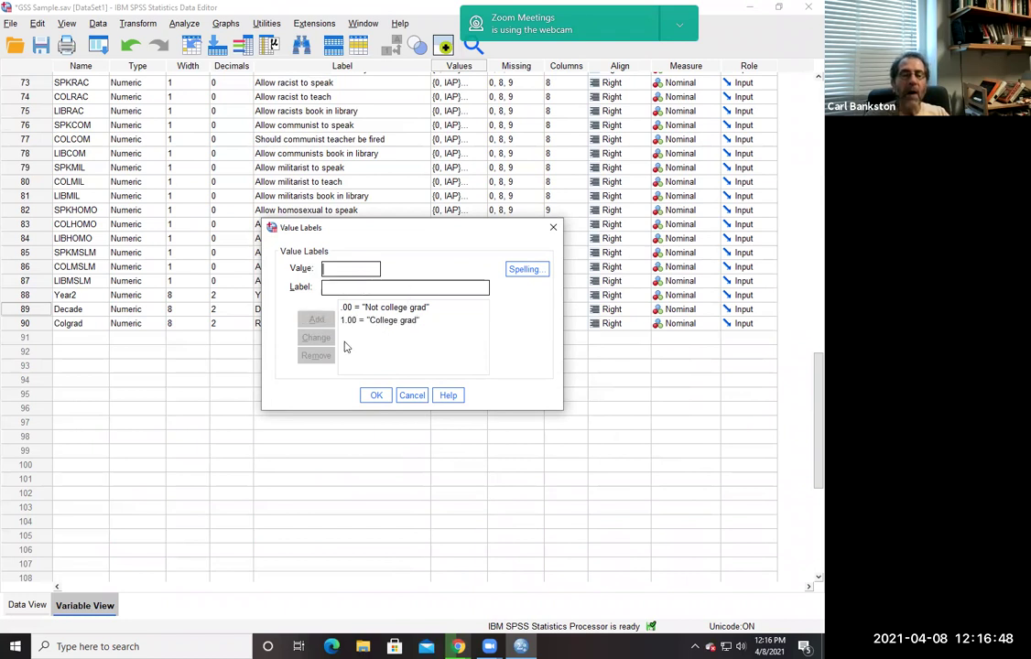
{"action": "left_click", "coordinate": [376, 399]}
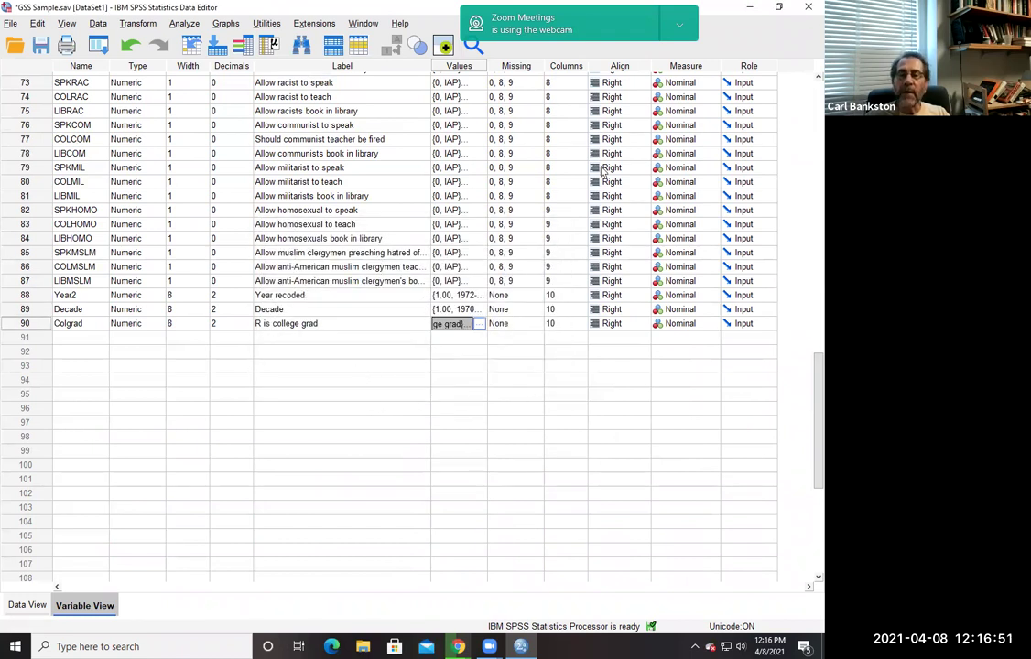
- Start another recode into different variables, replacing the DEGREE to Colgrad entry with Father's highest degree (PADEG) as the input variable
{"action": "left_click_drag", "start_coordinate": [811, 359], "coordinate": [805, 58]}
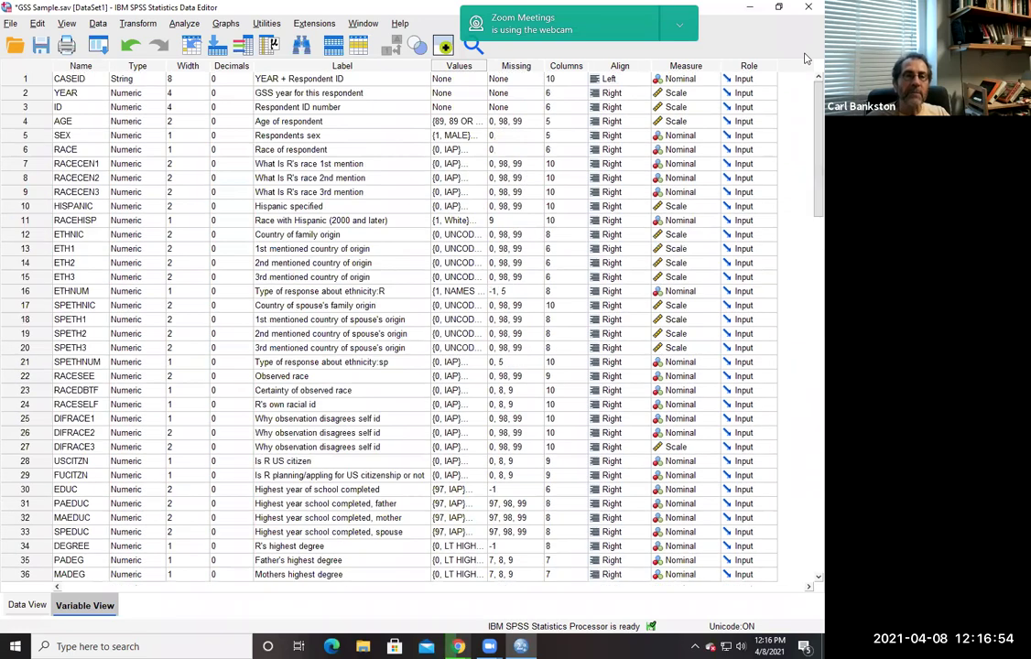
{"action": "left_click", "coordinate": [135, 25]}
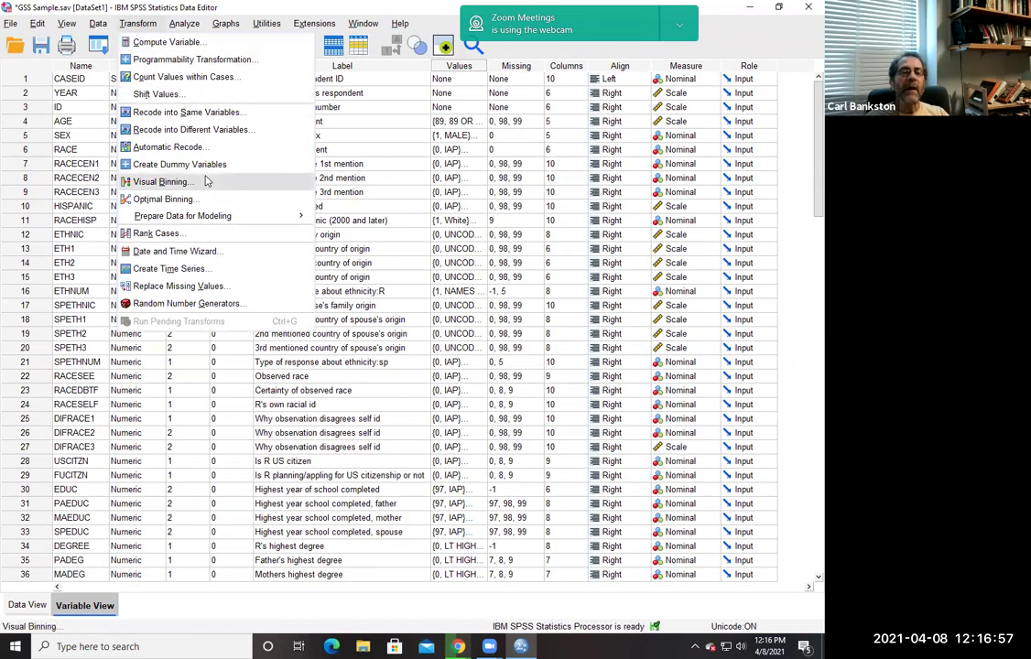
{"action": "left_click", "coordinate": [174, 129]}
{"action": "left_click", "coordinate": [382, 240]}
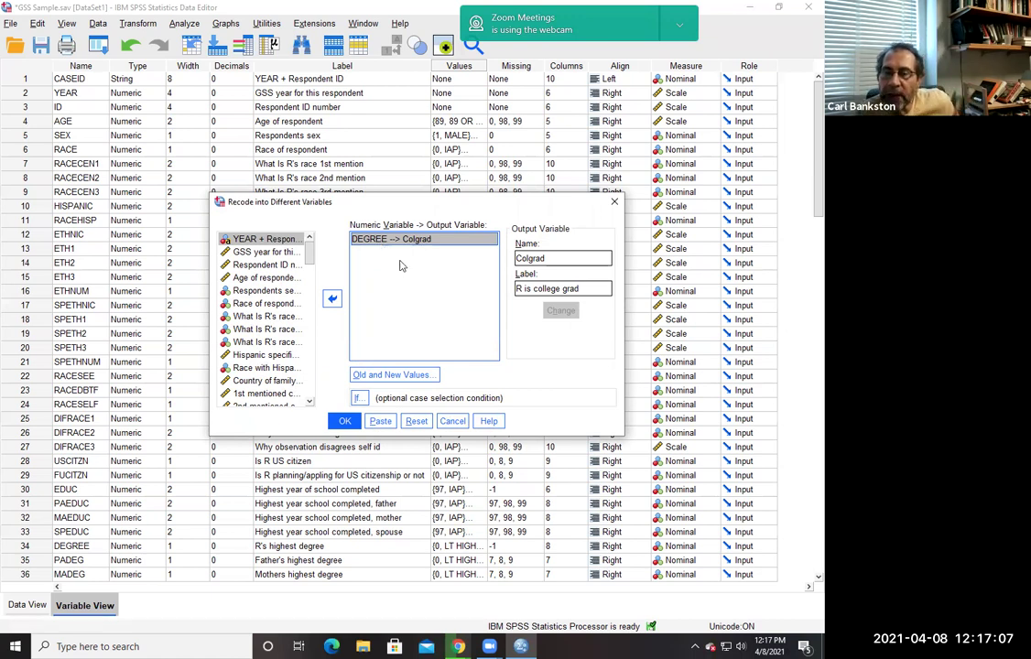
{"action": "left_click", "coordinate": [333, 298]}
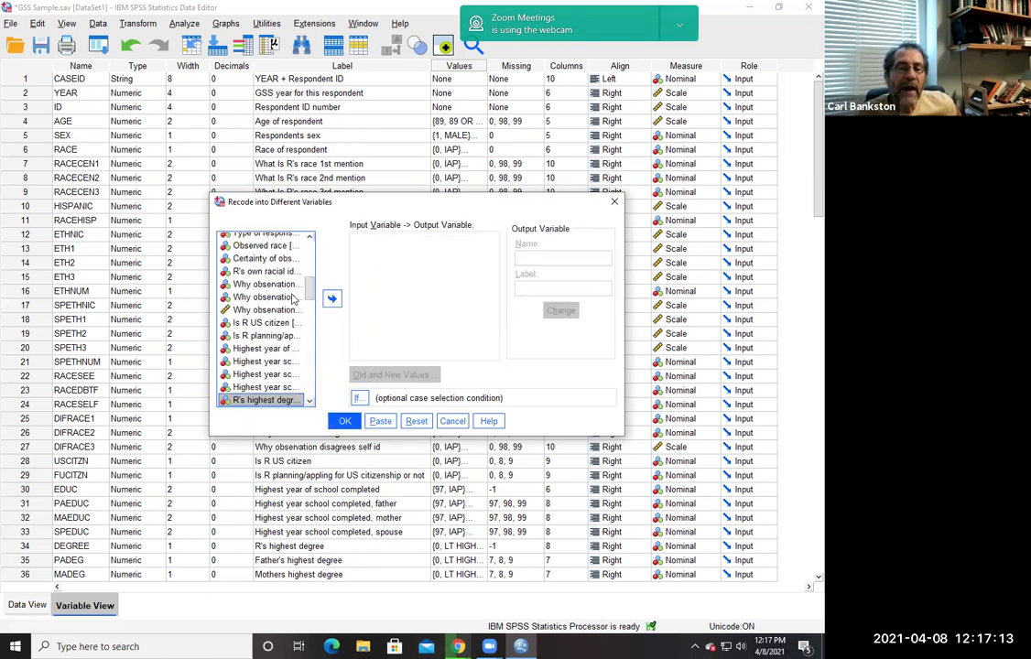
{"action": "scroll", "coordinate": [312, 304], "scroll_direction": "down", "scroll_amount": 1}
{"action": "scroll", "coordinate": [312, 304], "scroll_direction": "down", "scroll_amount": 2}
{"action": "left_click", "coordinate": [273, 339]}
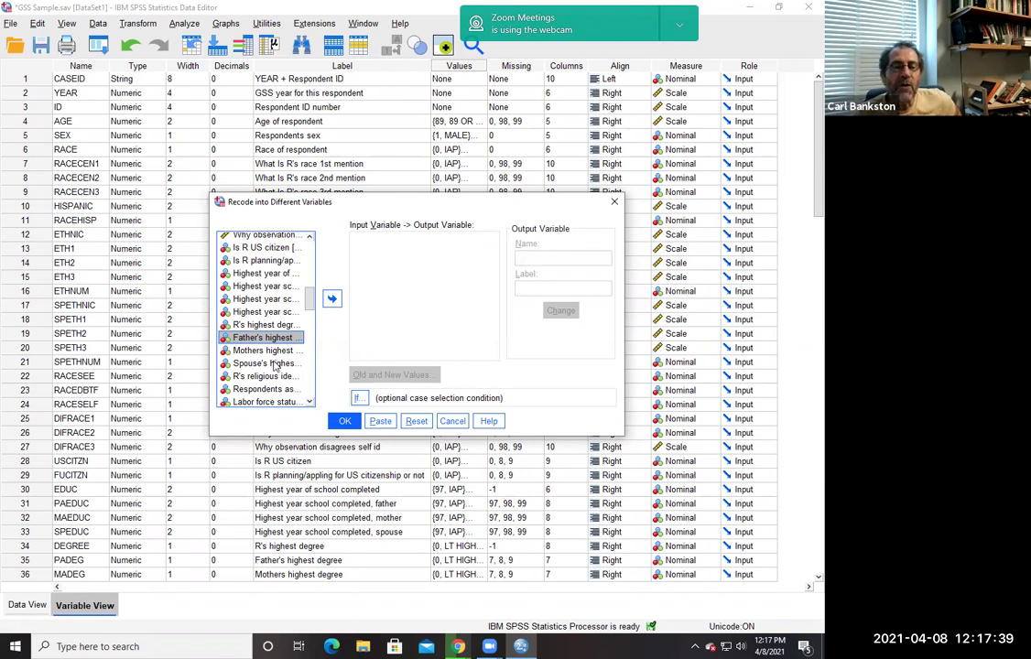
{"action": "left_click", "coordinate": [330, 300]}
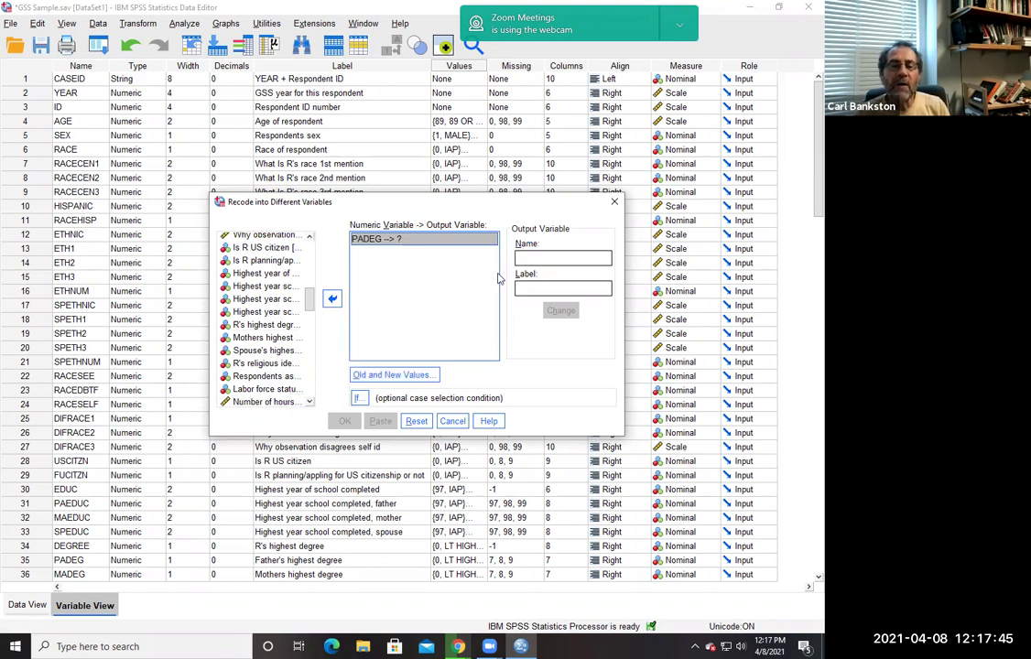
- Name the output variable Pacolgrad and give it the label "Father college grad"
{"action": "left_click", "coordinate": [533, 256]}
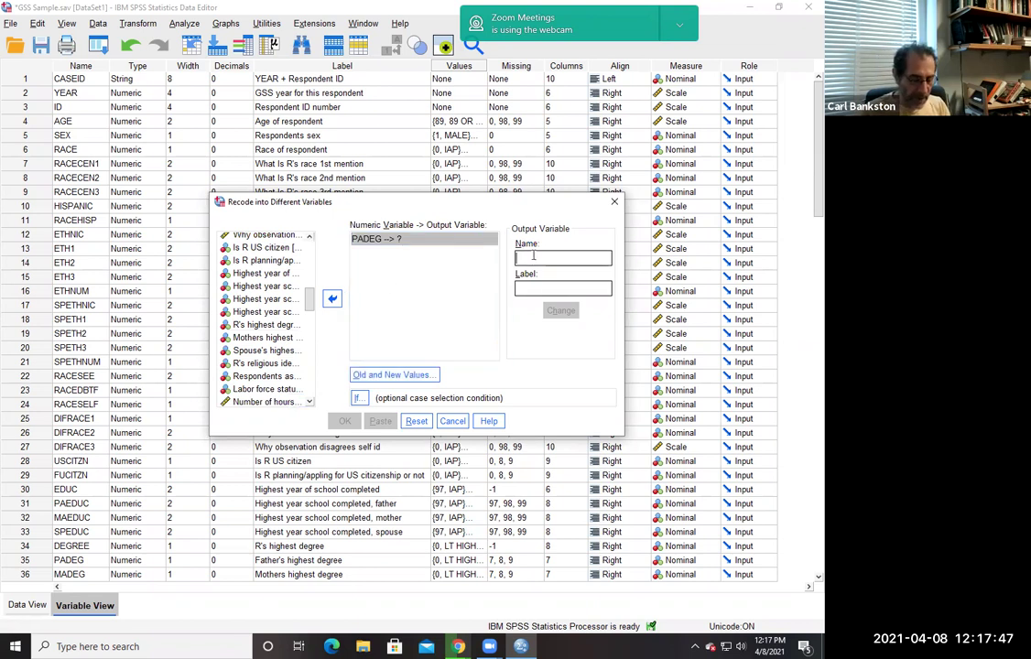
{"action": "type", "text": "P"}
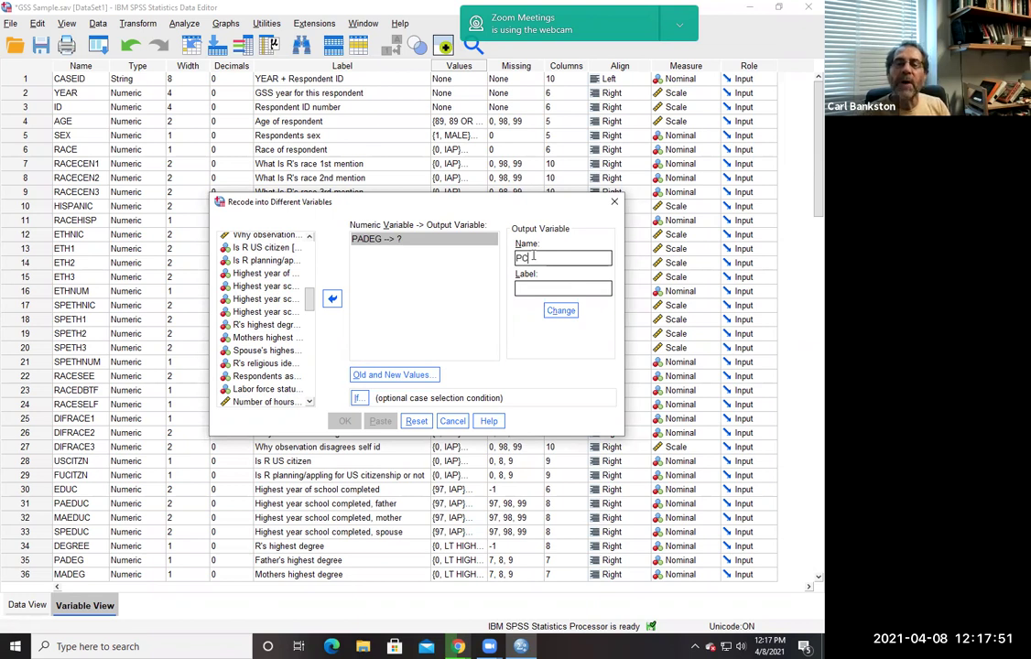
{"action": "type", "text": "adeg"}
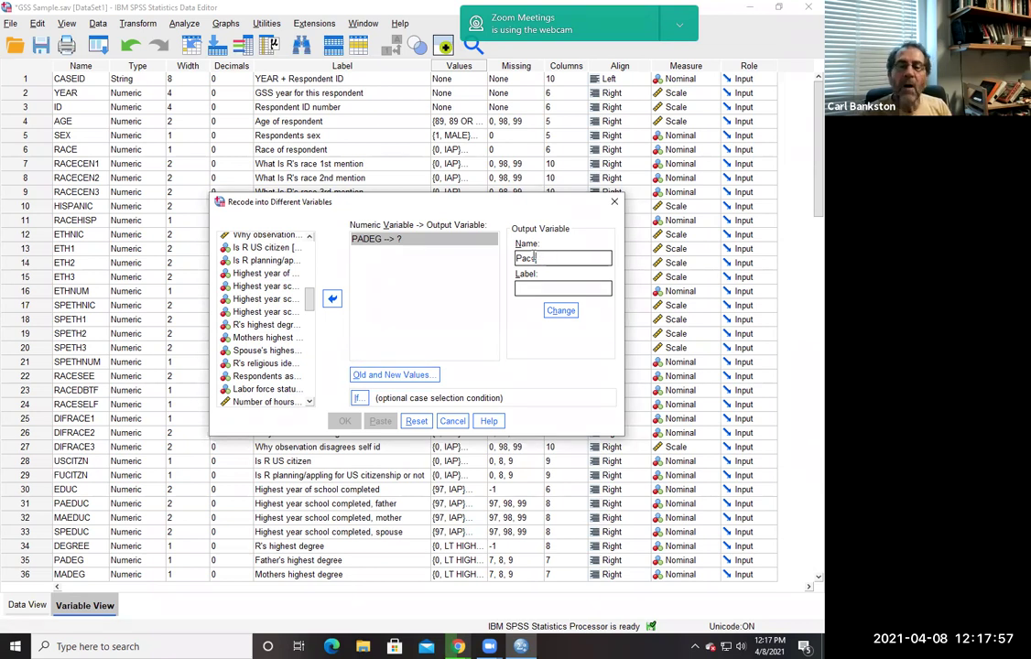
{"action": "type", "text": "rad"}
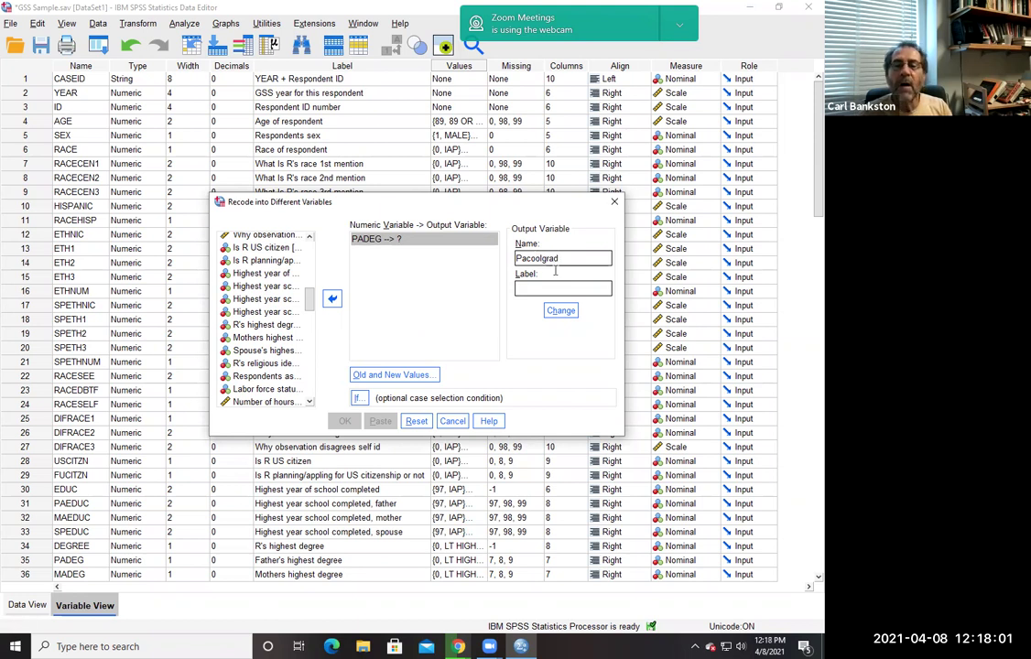
{"action": "key", "text": "BackSpace"}
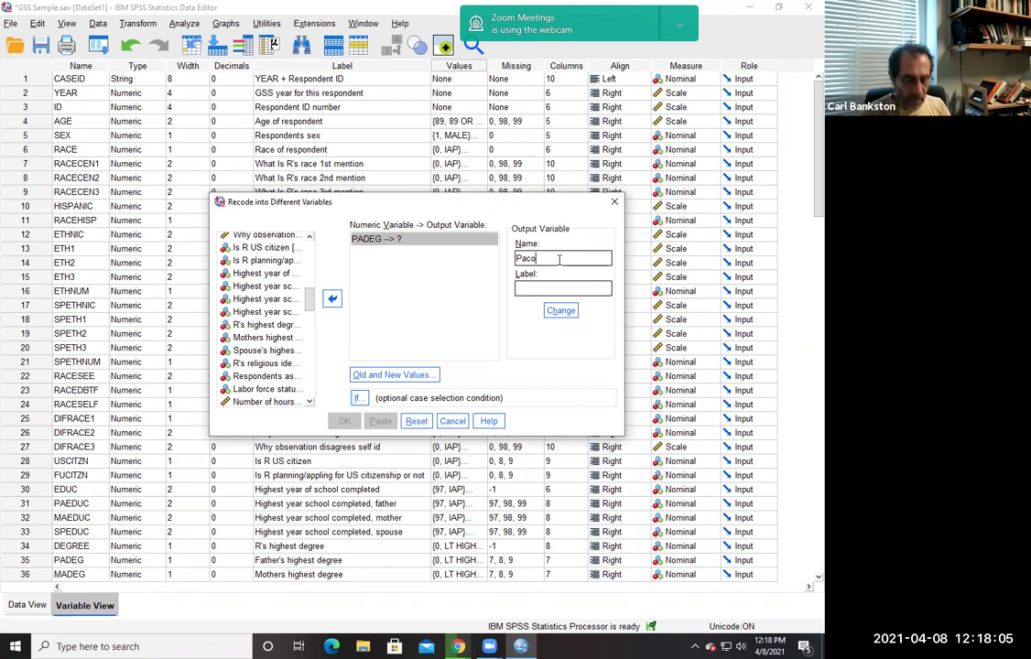
{"action": "type", "text": "rad"}
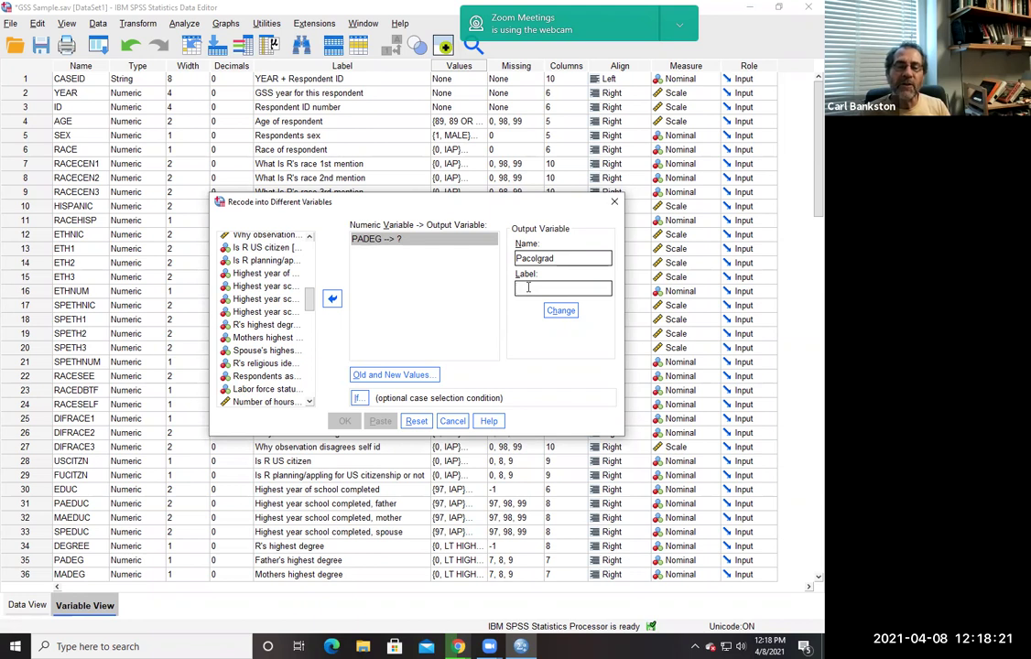
{"action": "type", "text": "aather college grad"}
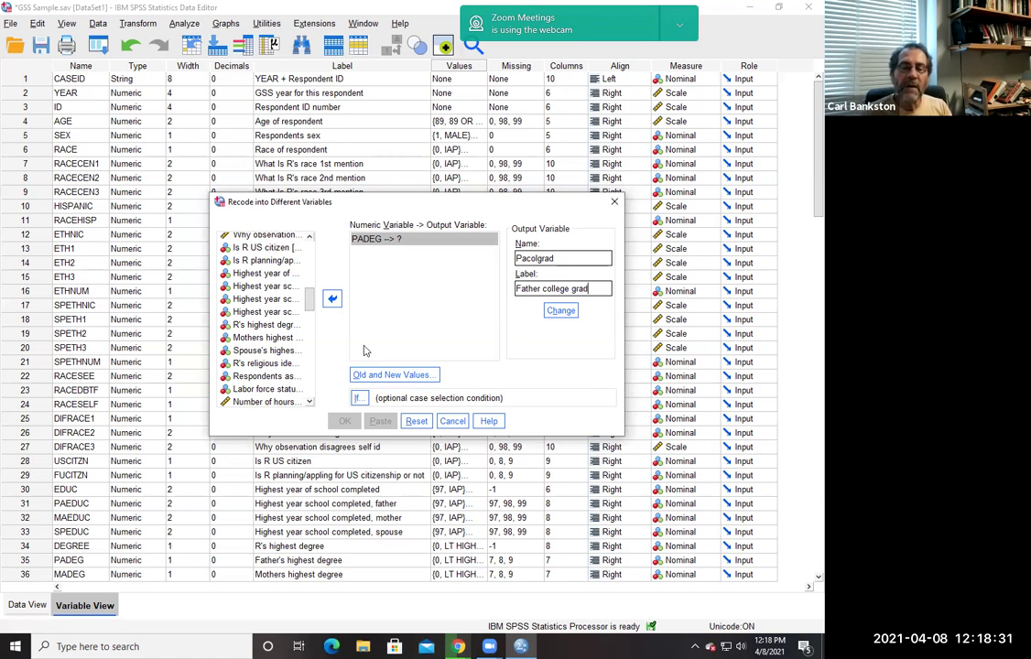
- Run the PADEG to Pacolgrad recode with 0 thru 2 as 0 and 3 thru 4 as 1, then discard its output
{"action": "left_click", "coordinate": [387, 375]}
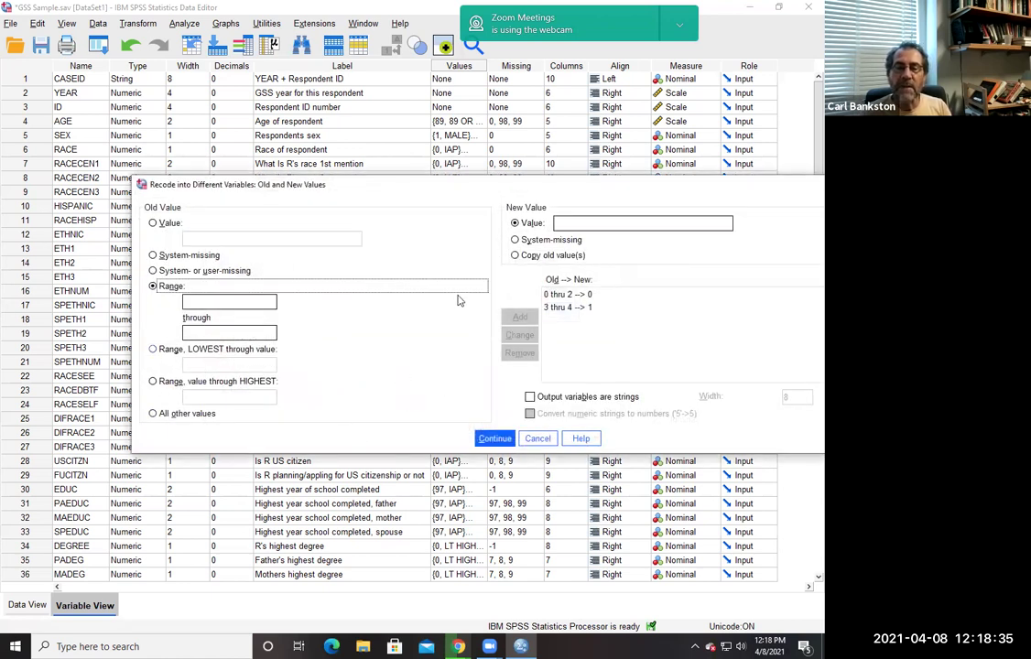
{"action": "left_click", "coordinate": [494, 439]}
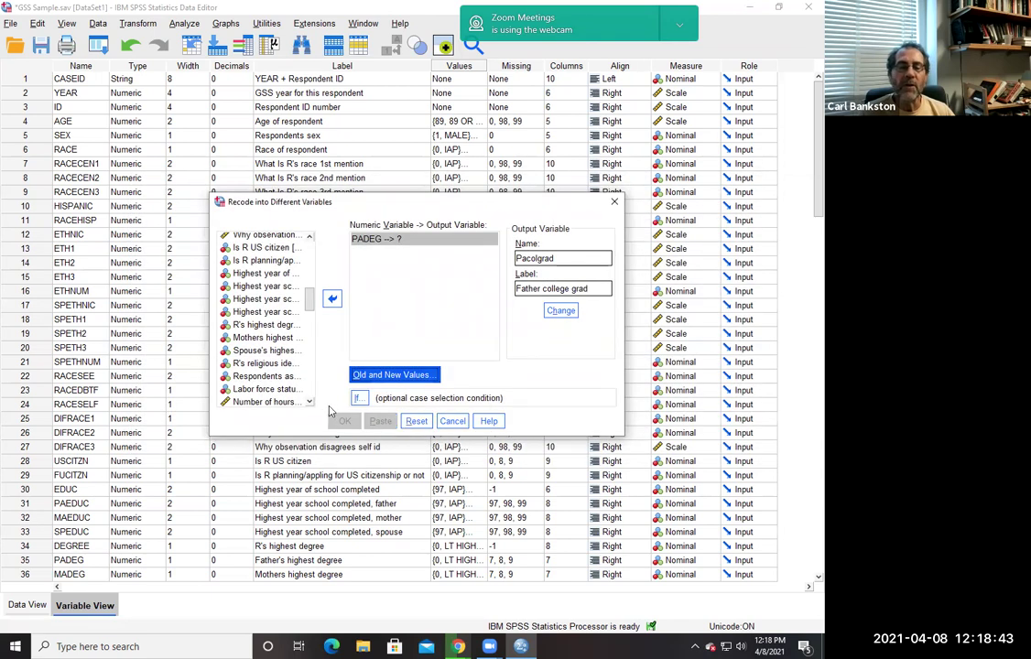
{"action": "left_click", "coordinate": [561, 310]}
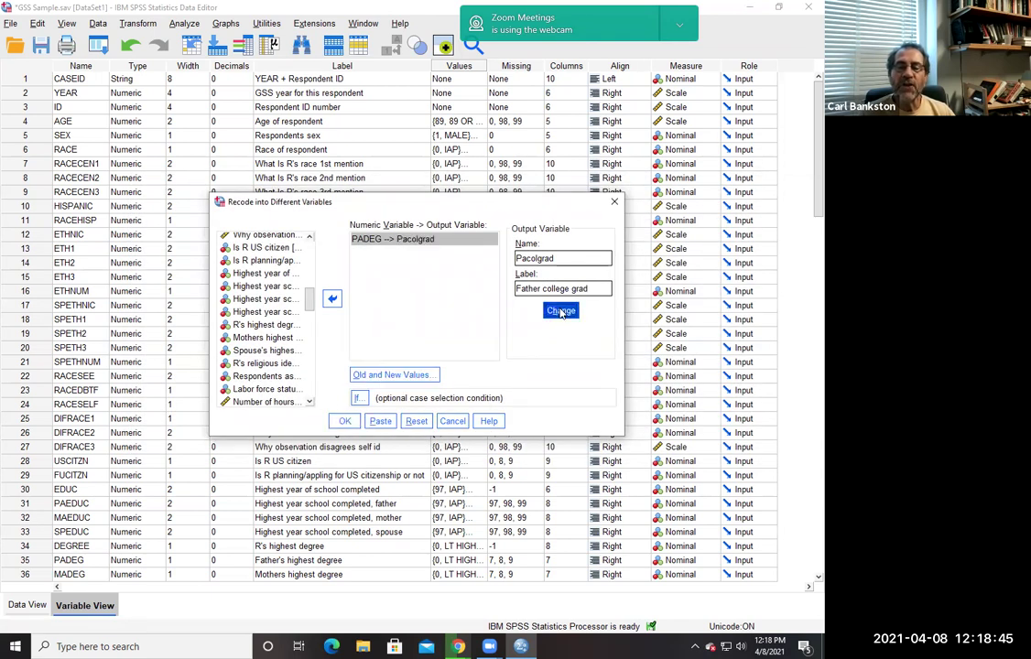
{"action": "left_click", "coordinate": [344, 420]}
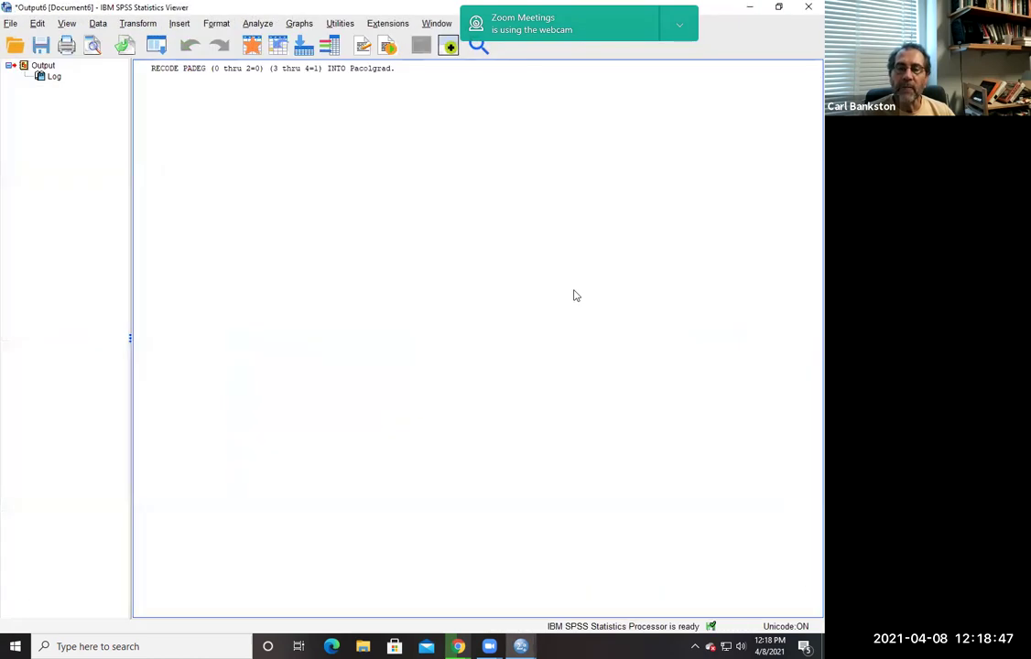
{"action": "left_click", "coordinate": [809, 7]}
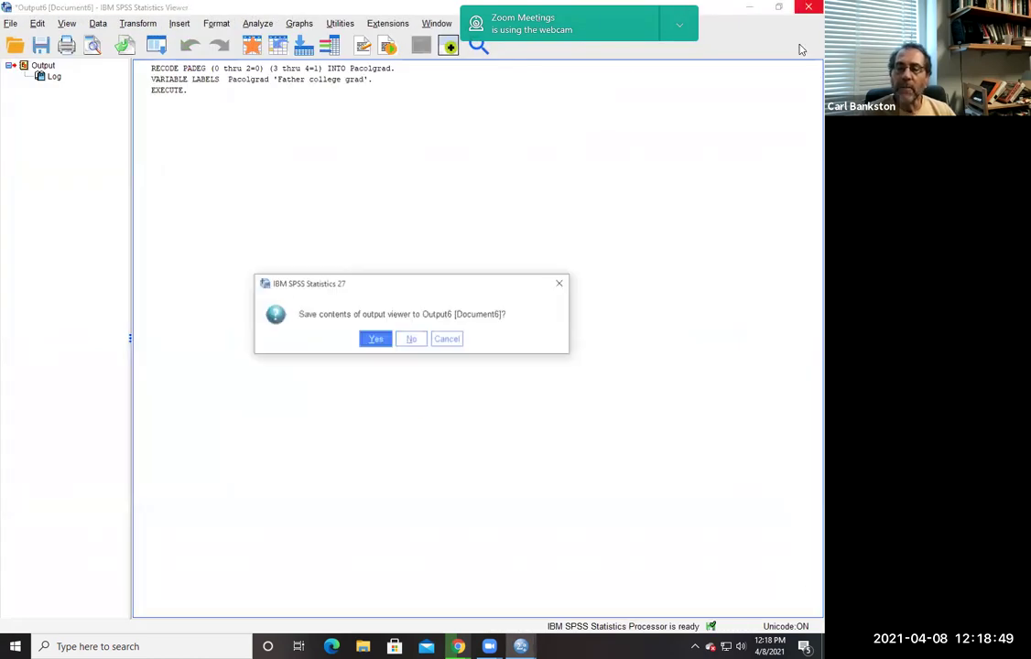
{"action": "left_click", "coordinate": [411, 341]}
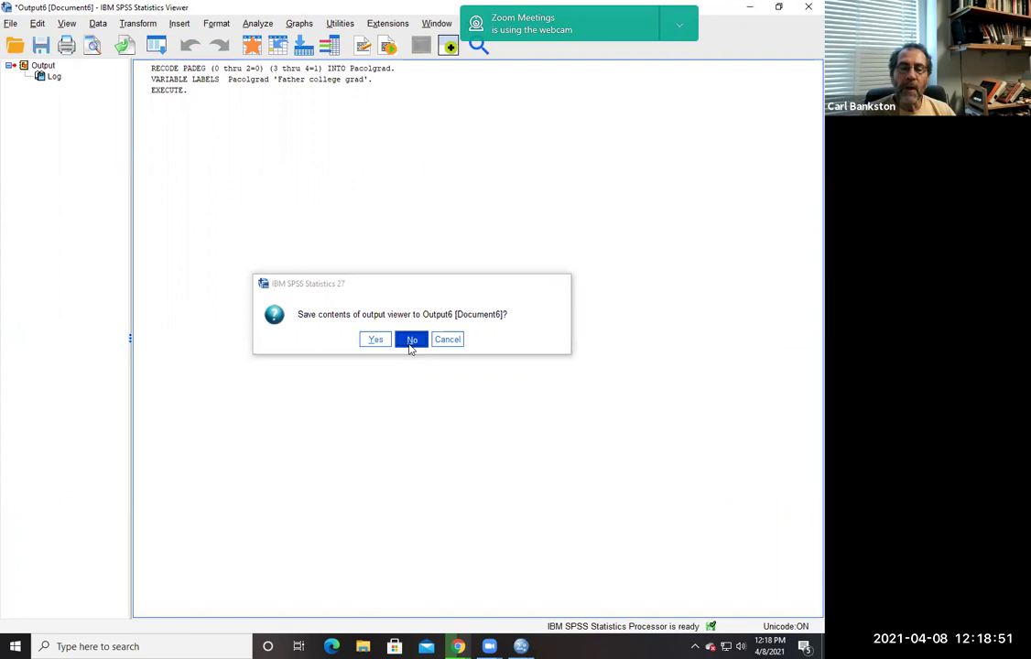
- Add the value label "Not college grad" for value 0 of the Pacolgrad variable
{"action": "left_click_drag", "start_coordinate": [803, 200], "coordinate": [806, 471]}
{"action": "left_click", "coordinate": [482, 337]}
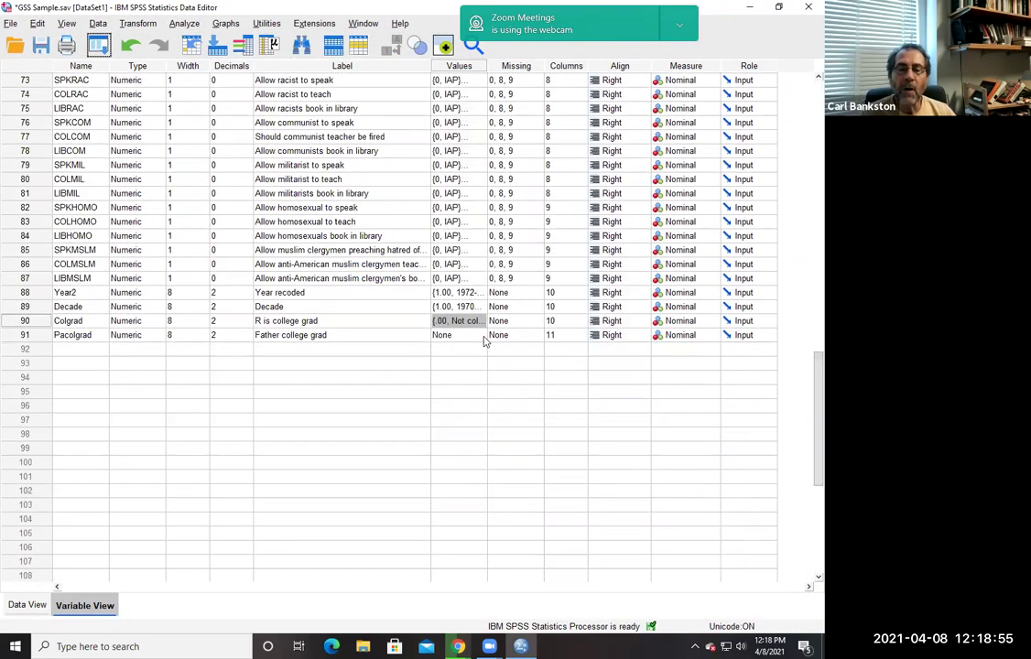
{"action": "left_click", "coordinate": [482, 337]}
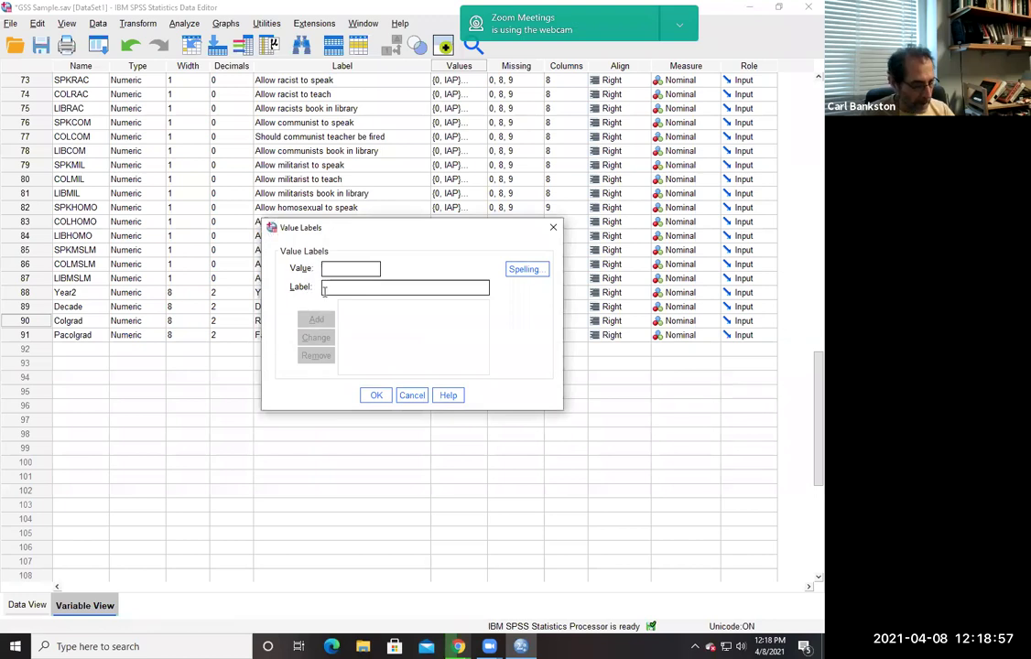
{"action": "type", "text": "0"}
{"action": "left_click", "coordinate": [328, 290]}
{"action": "type", "text": "Not college grad"}
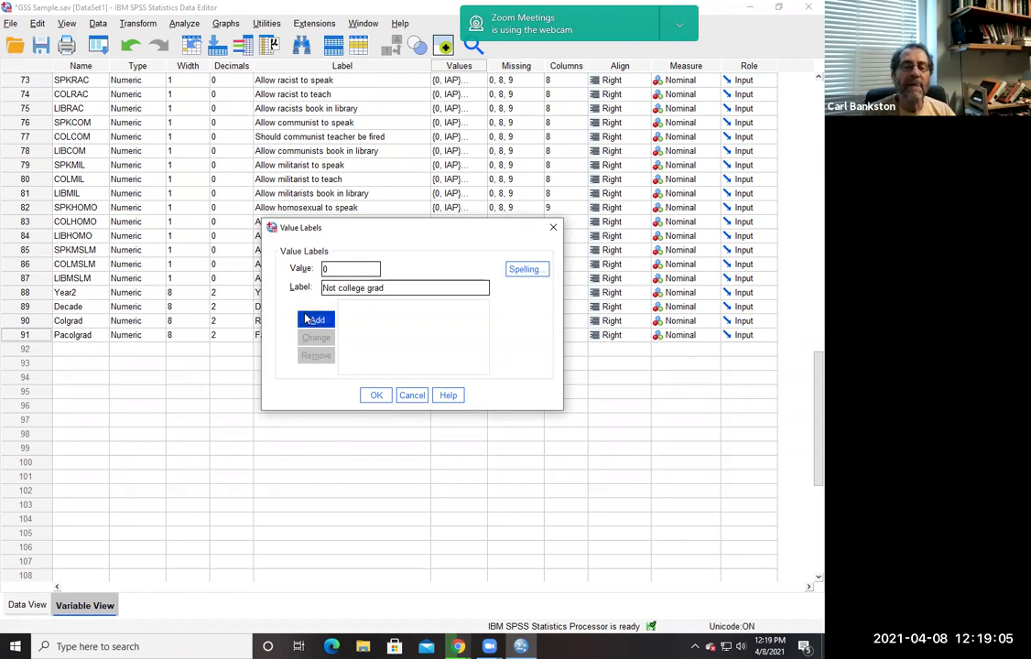
{"action": "left_click", "coordinate": [312, 319]}
- Add the value label "college grad" for value 1 and accept the Pacolgrad value labels
{"action": "type", "text": "1"}
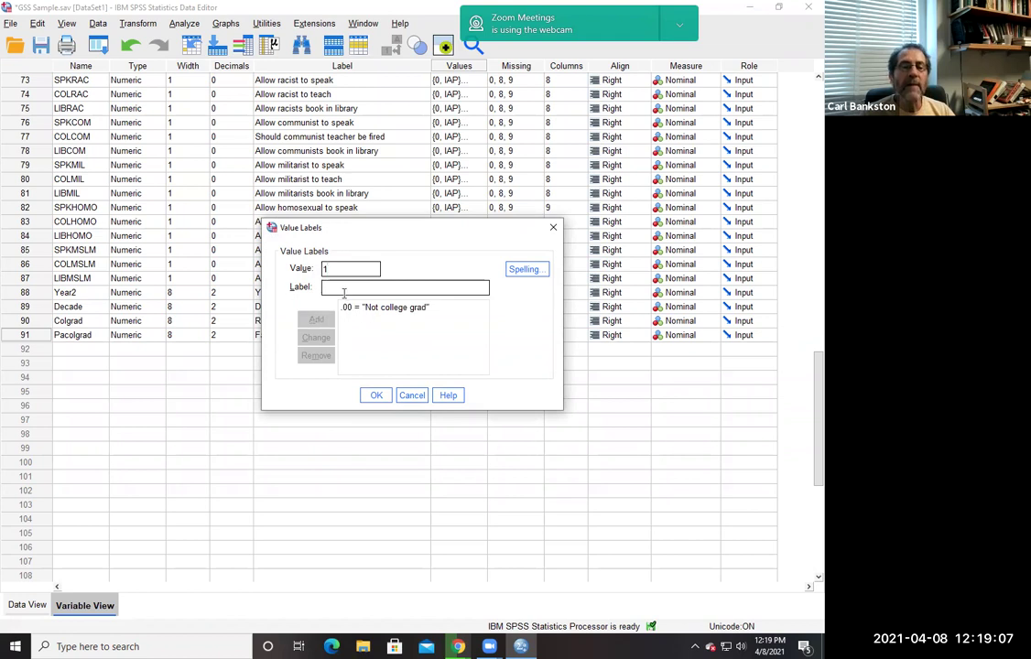
{"action": "type", "text": "college grad"}
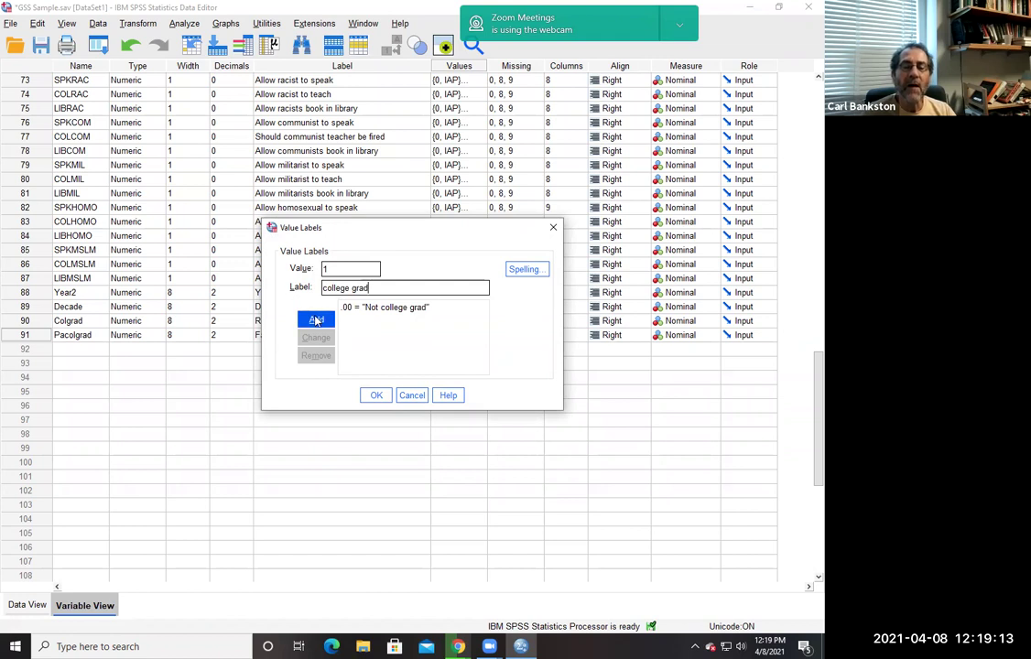
{"action": "left_click", "coordinate": [316, 320]}
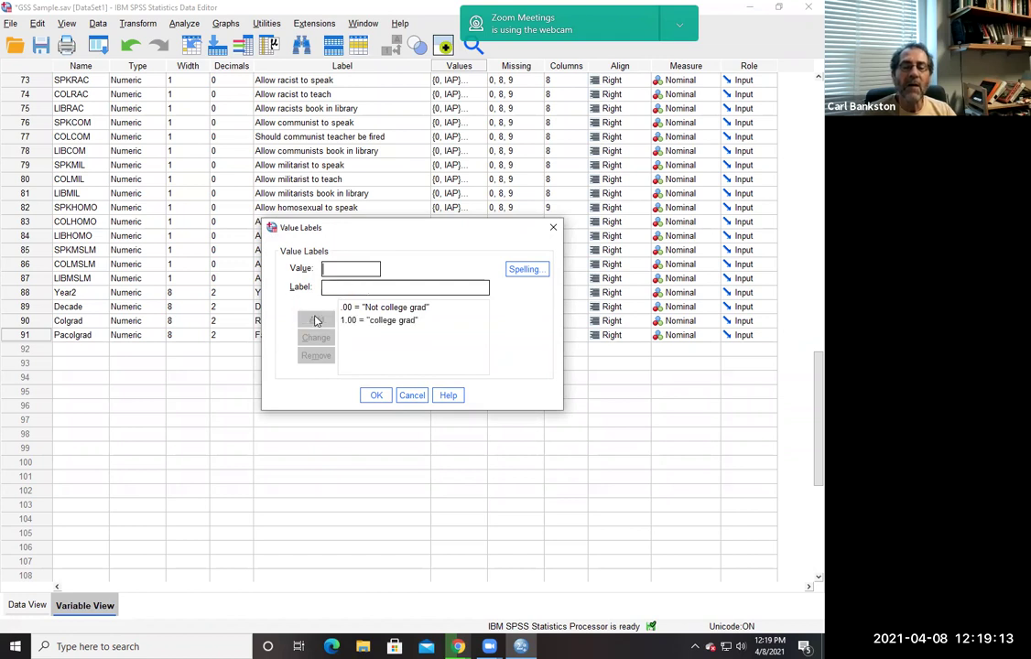
{"action": "left_click", "coordinate": [376, 395]}
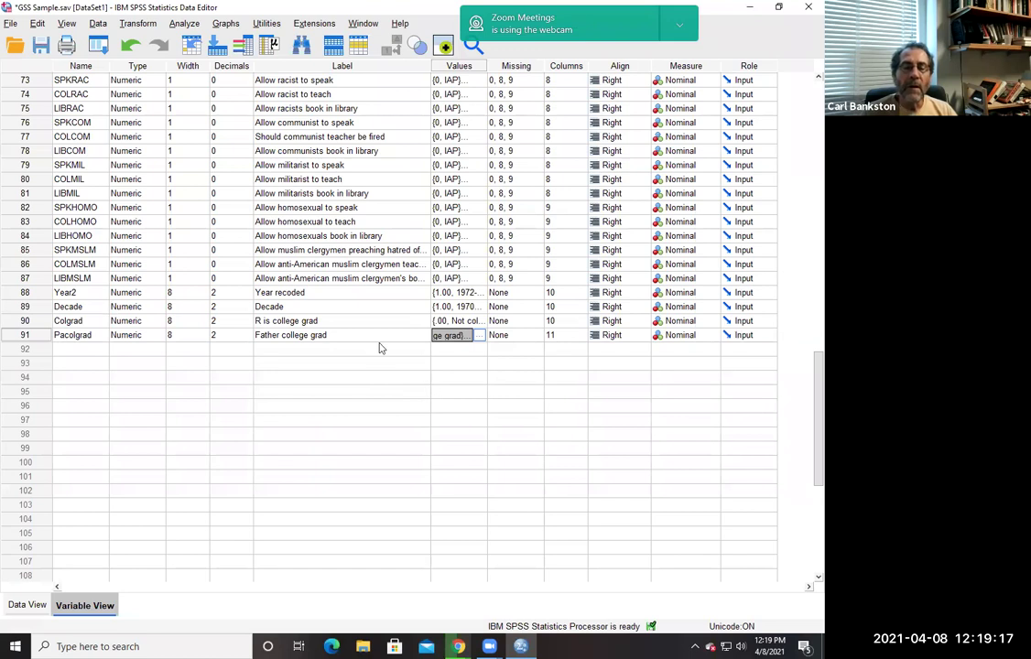
{"action": "left_click", "coordinate": [380, 396]}
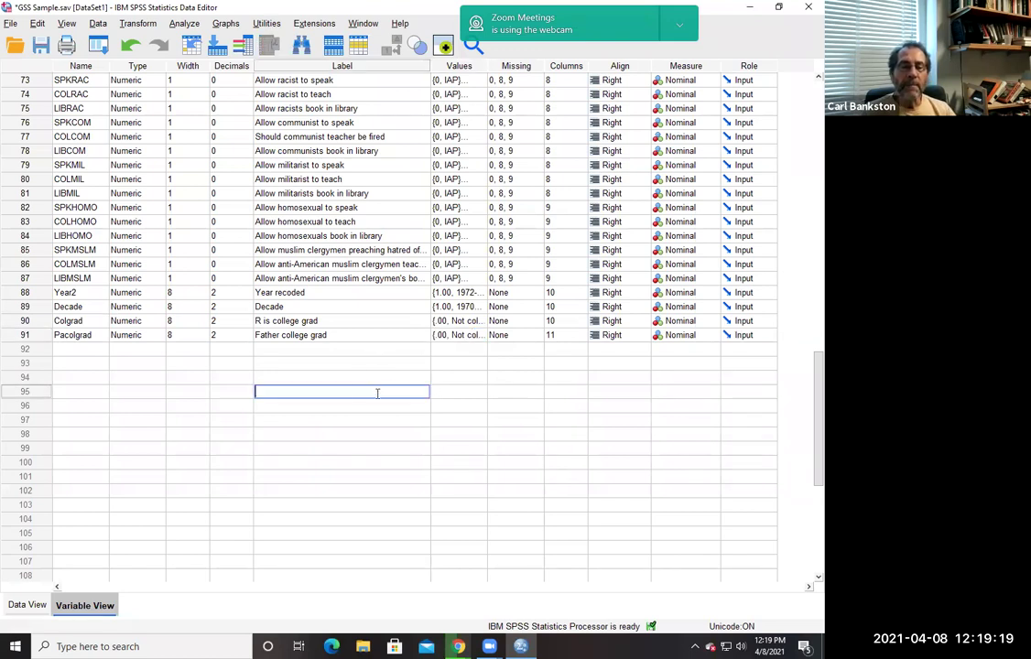
{"action": "left_click", "coordinate": [183, 23]}
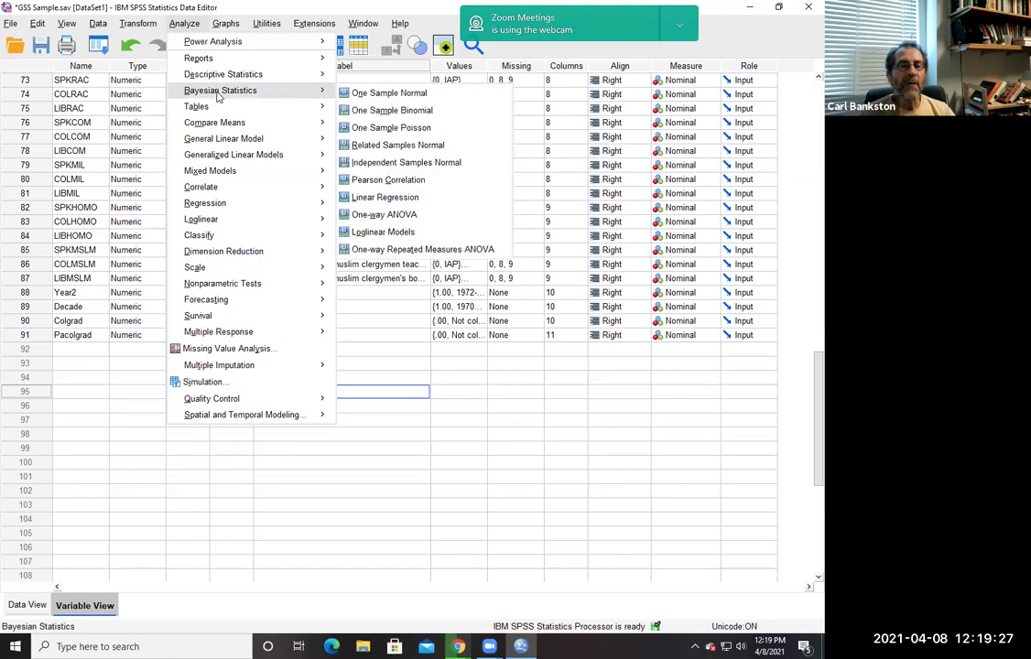
{"action": "mouse_move", "coordinate": [219, 90]}
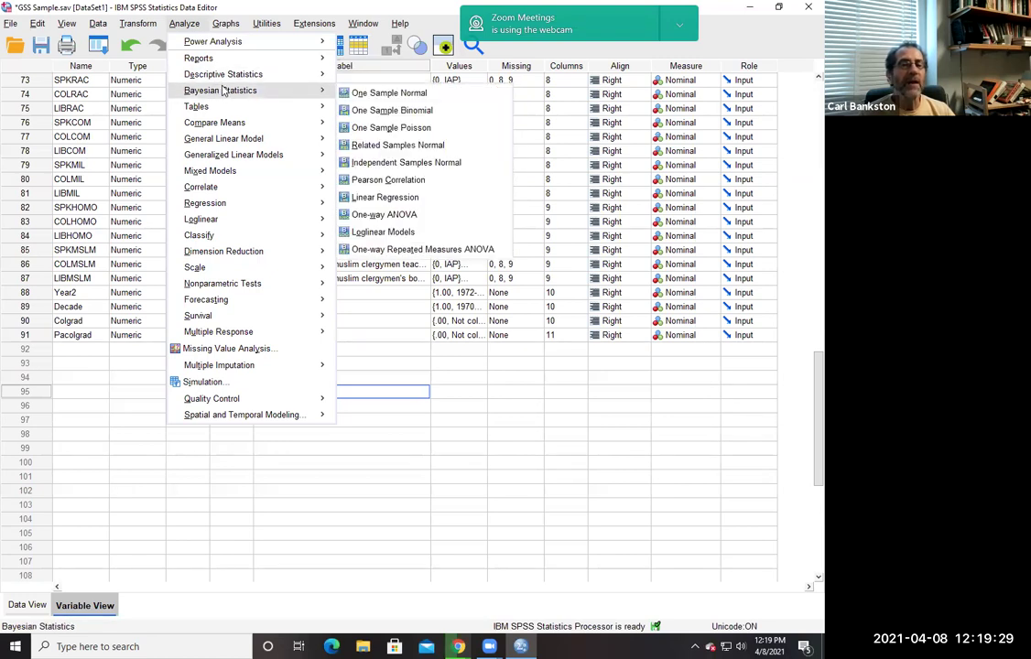
{"action": "mouse_move", "coordinate": [257, 75]}
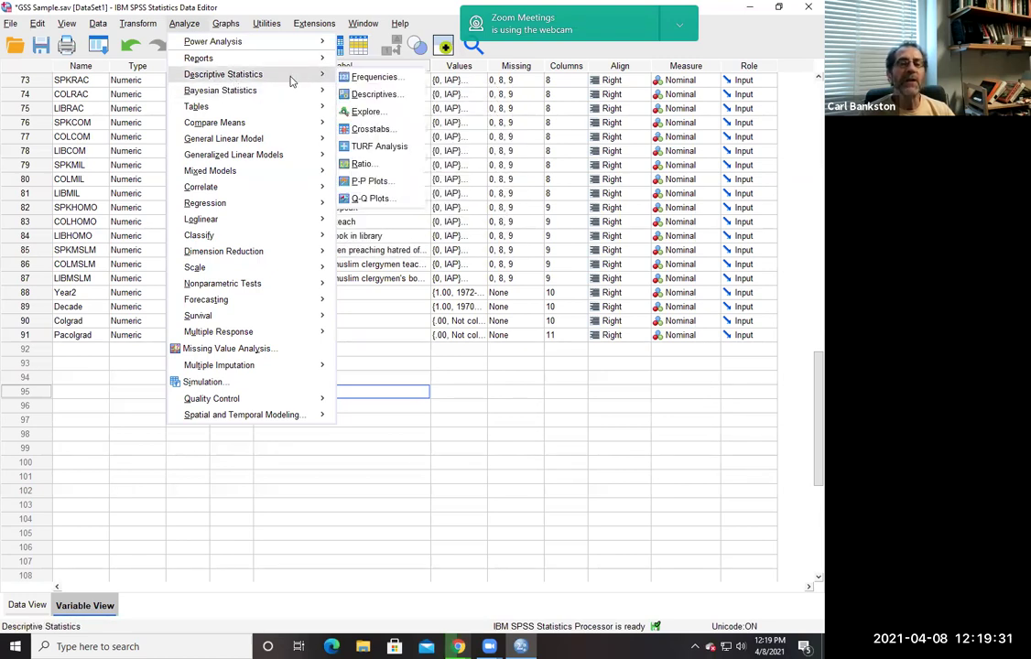
{"action": "left_click", "coordinate": [370, 96]}
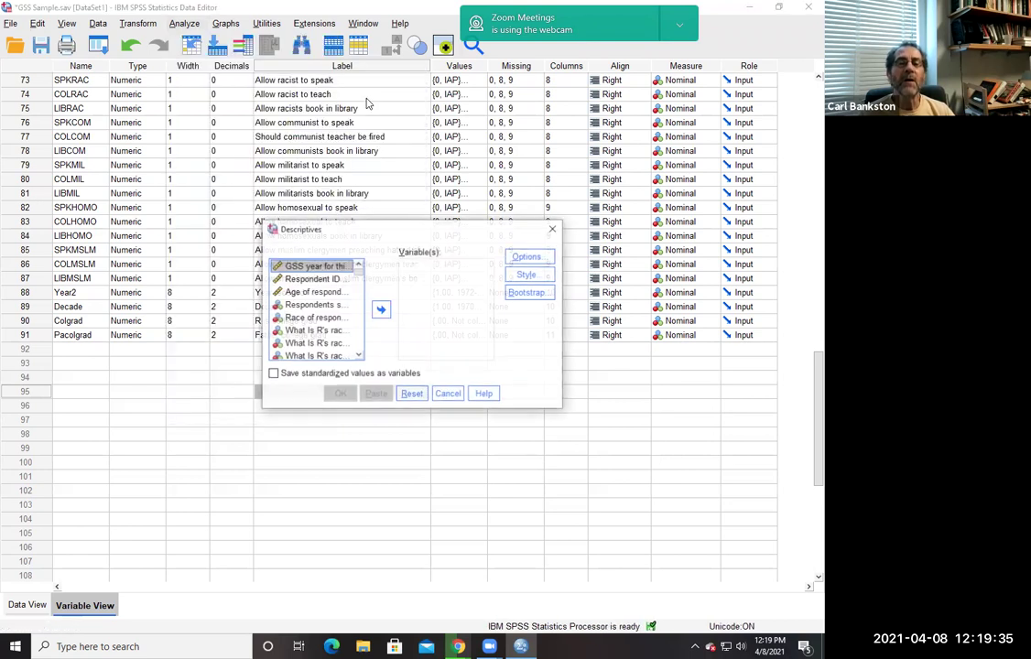
{"action": "left_click", "coordinate": [357, 283]}
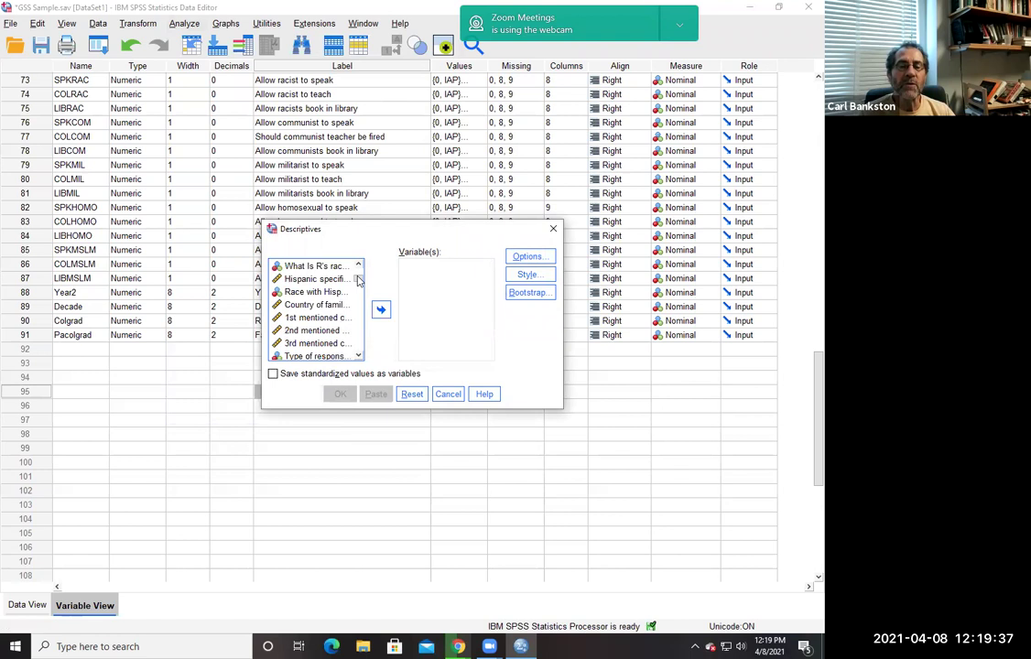
{"action": "scroll", "coordinate": [359, 302], "scroll_direction": "down", "scroll_amount": 7}
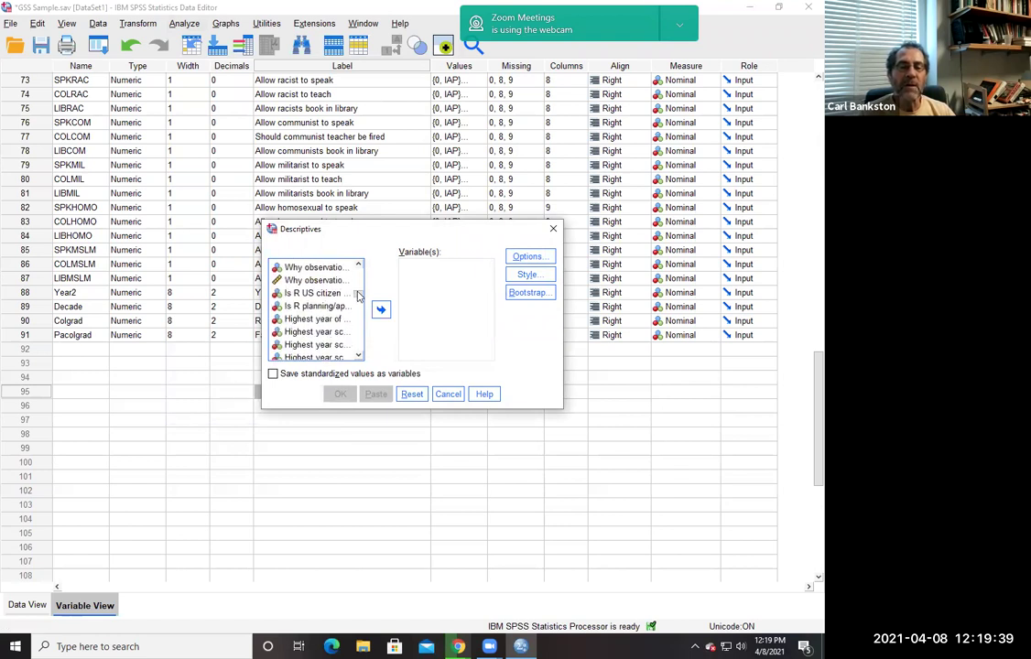
{"action": "left_click_drag", "start_coordinate": [359, 329], "coordinate": [361, 351]}
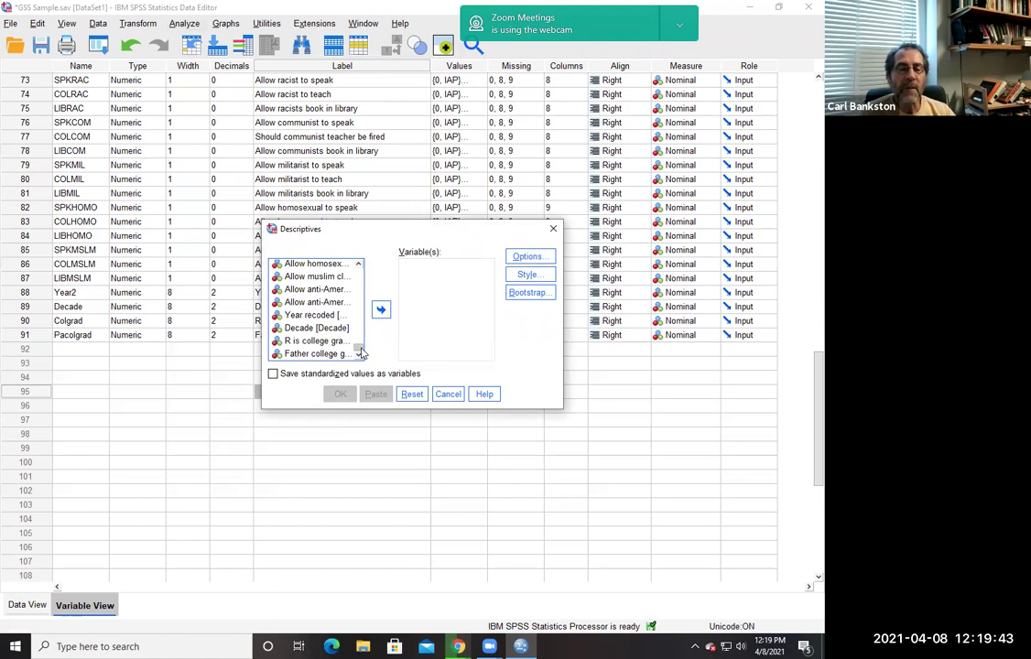
{"action": "left_click", "coordinate": [315, 342]}
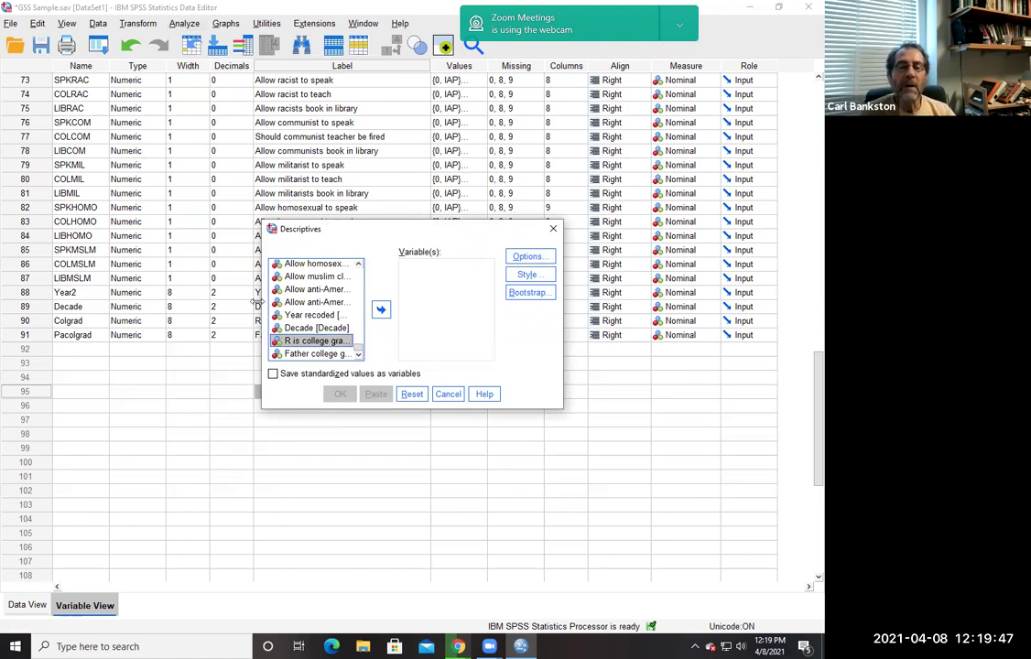
{"action": "left_click", "coordinate": [553, 228]}
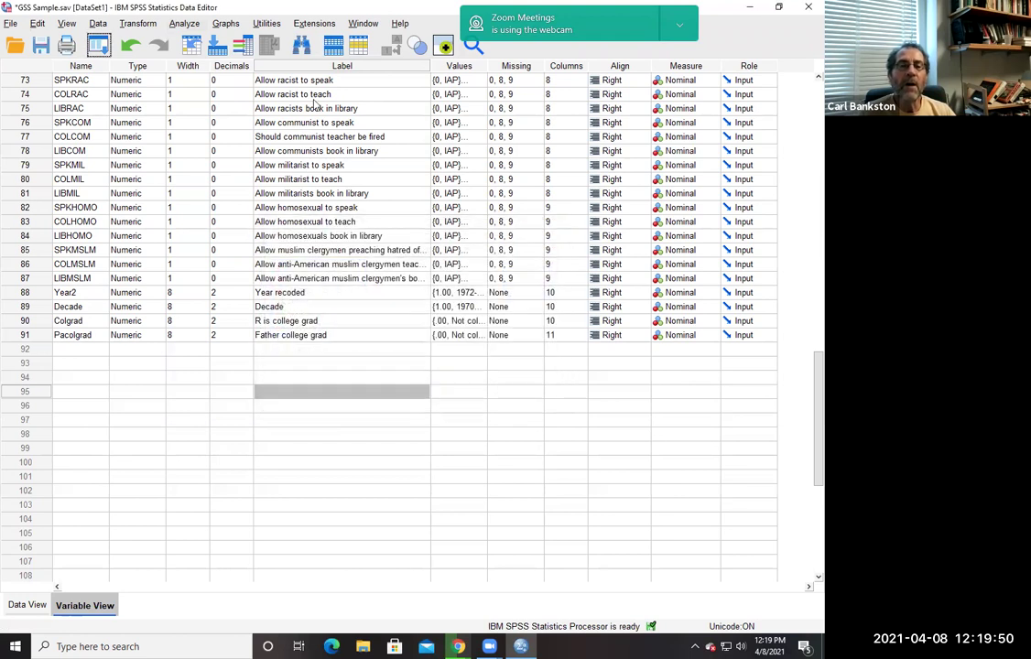
- Start a Crosstabs analysis and remove Decade from the columns and R's highest degree from the rows
{"action": "left_click", "coordinate": [186, 25]}
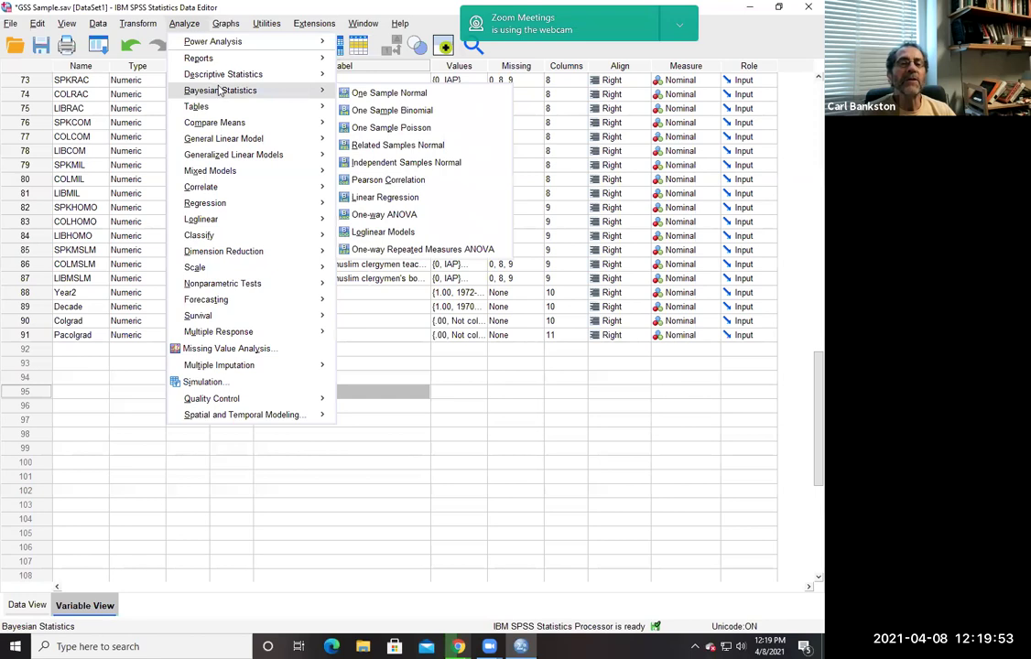
{"action": "mouse_move", "coordinate": [293, 75]}
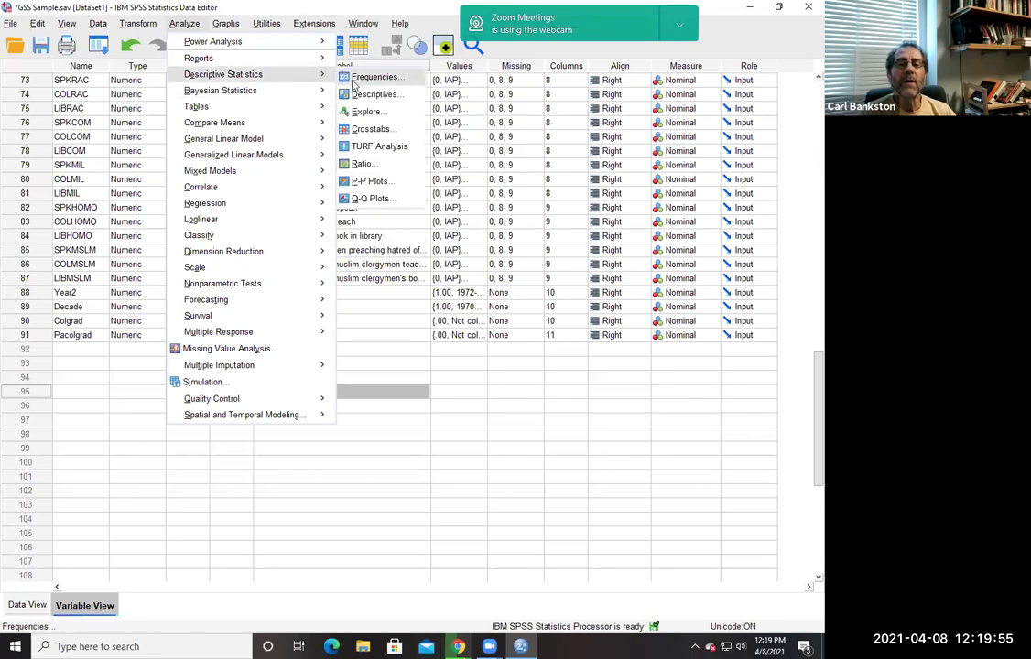
{"action": "left_click", "coordinate": [371, 129]}
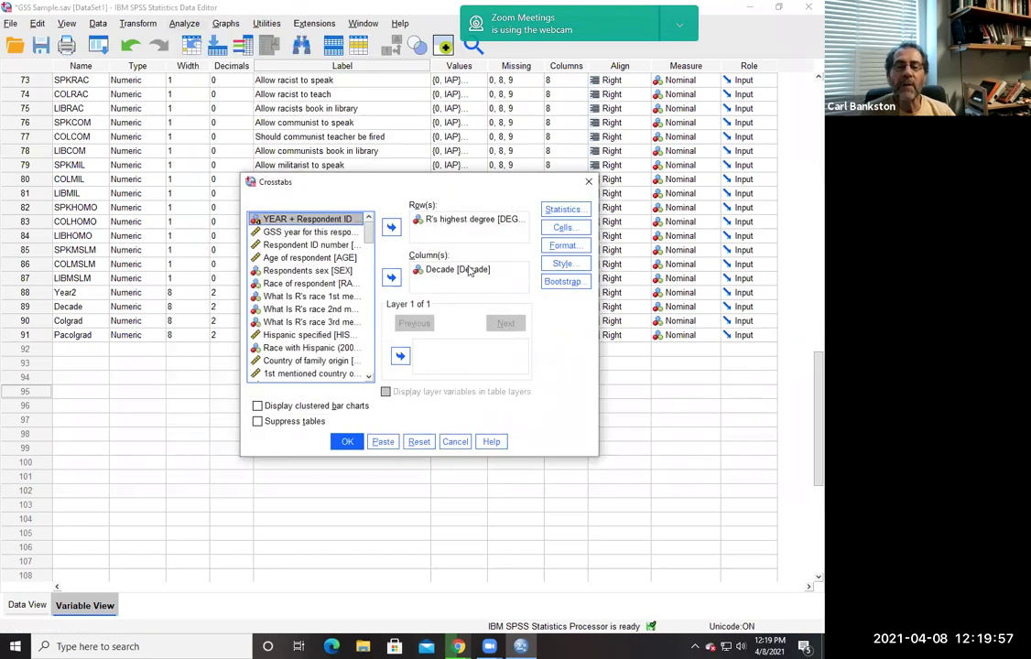
{"action": "left_click", "coordinate": [463, 269]}
{"action": "left_click", "coordinate": [391, 278]}
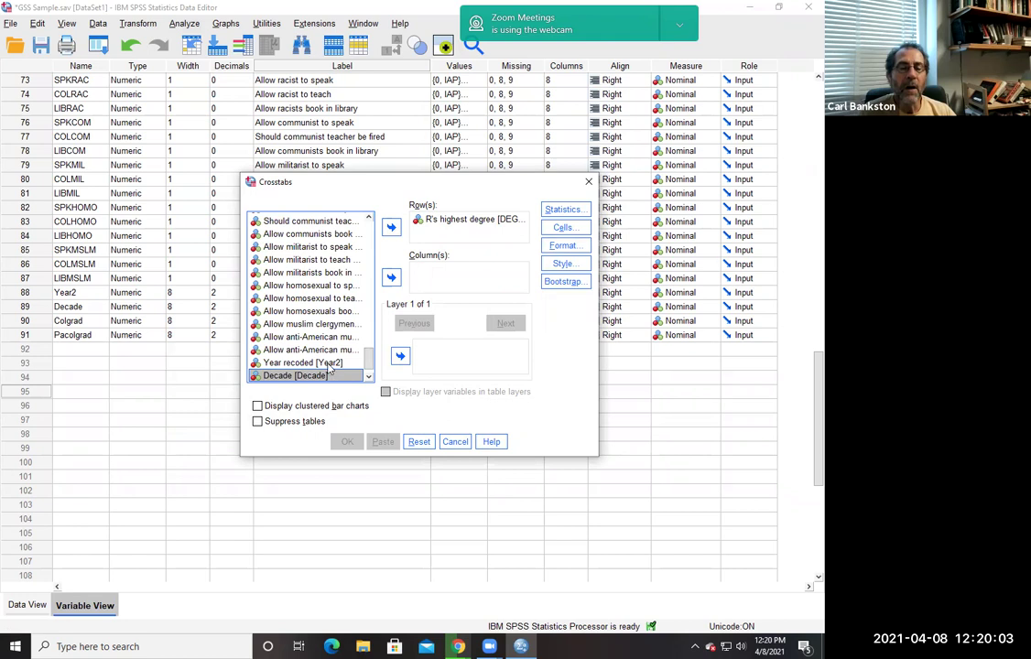
{"action": "scroll", "coordinate": [370, 364], "scroll_direction": "down", "scroll_amount": 1}
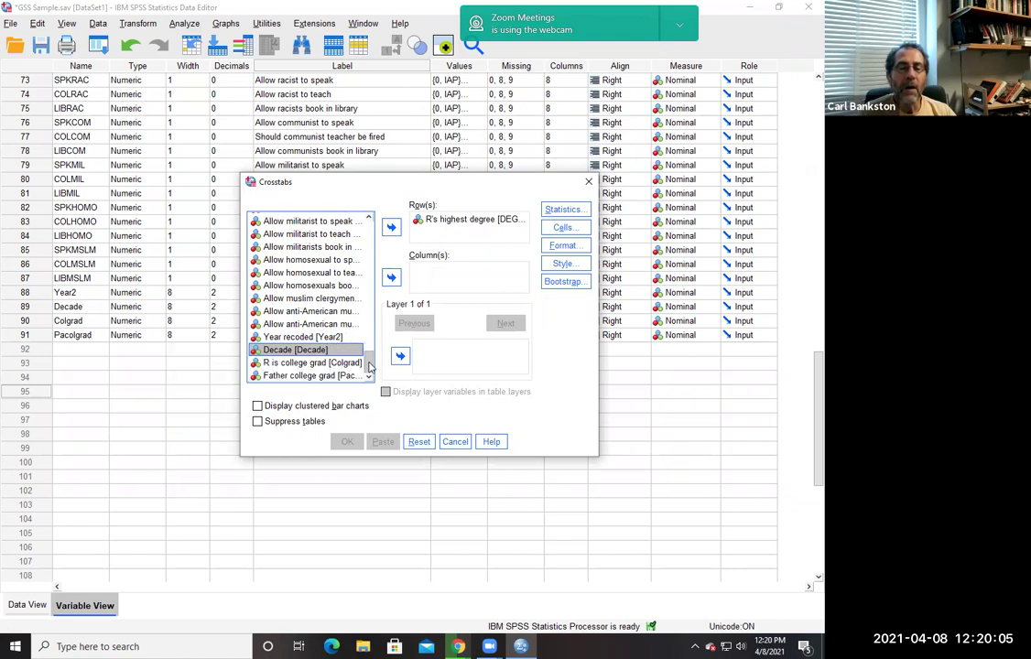
{"action": "left_click", "coordinate": [314, 363]}
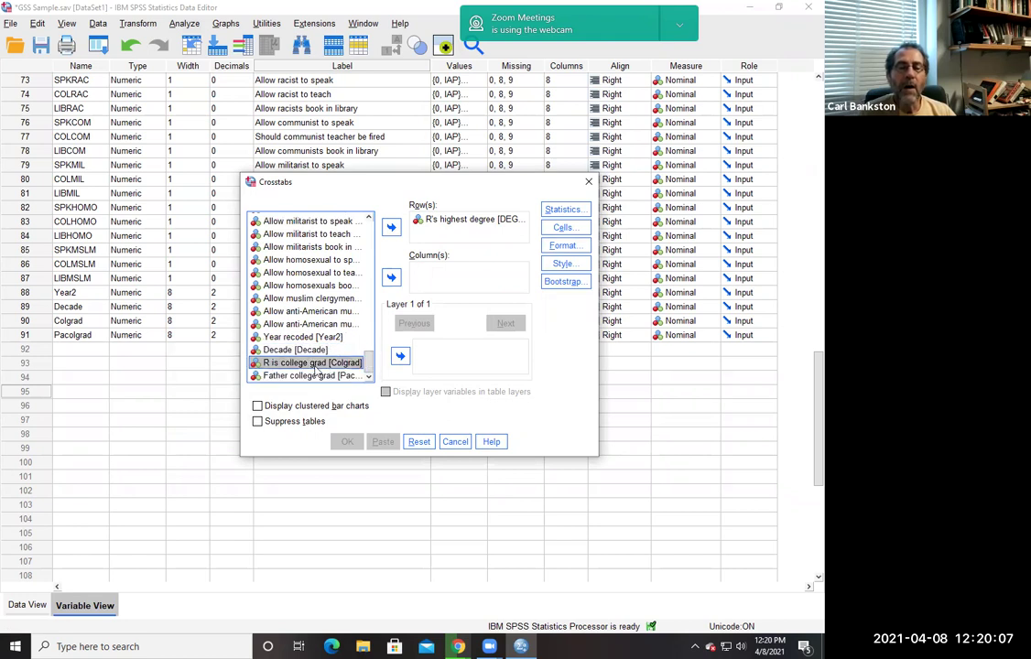
{"action": "left_click", "coordinate": [423, 225]}
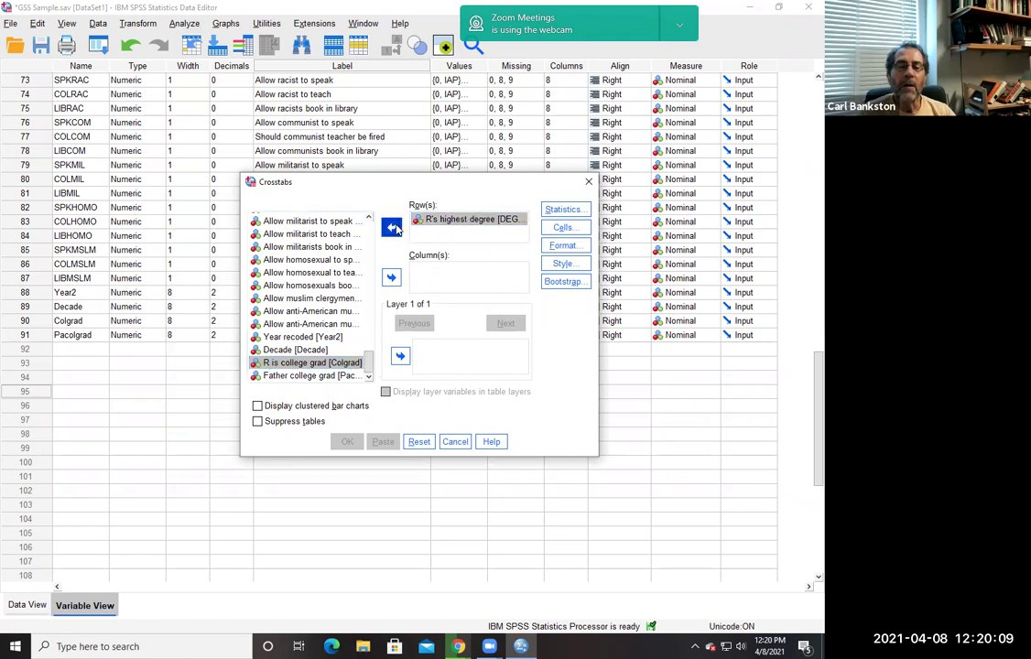
{"action": "left_click", "coordinate": [391, 226]}
- Set R is college grad as the row variable and Father college grad as the column variable, keeping observed counts and column percentages
{"action": "scroll", "coordinate": [327, 300], "scroll_direction": "down", "scroll_amount": 10}
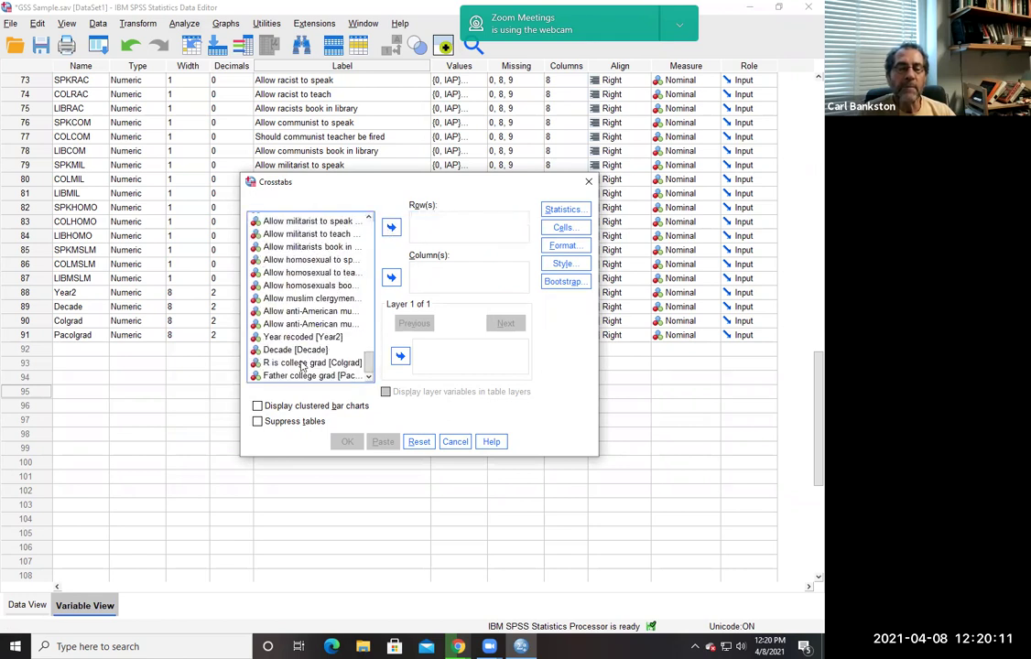
{"action": "left_click", "coordinate": [302, 363]}
{"action": "left_click", "coordinate": [392, 228]}
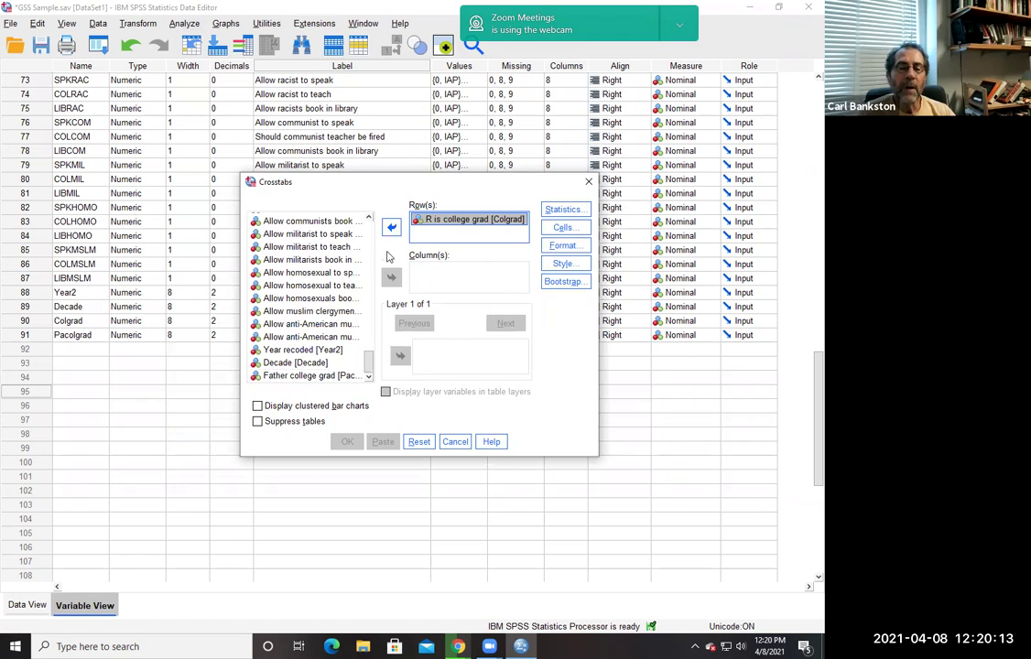
{"action": "left_click", "coordinate": [308, 376]}
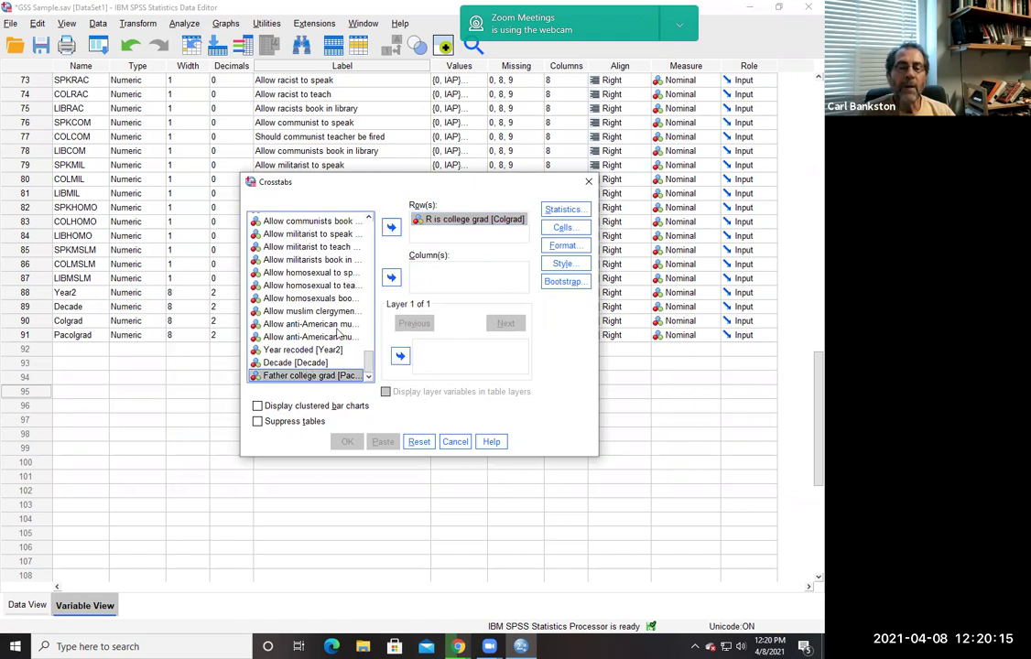
{"action": "left_click", "coordinate": [391, 277]}
{"action": "left_click", "coordinate": [562, 227]}
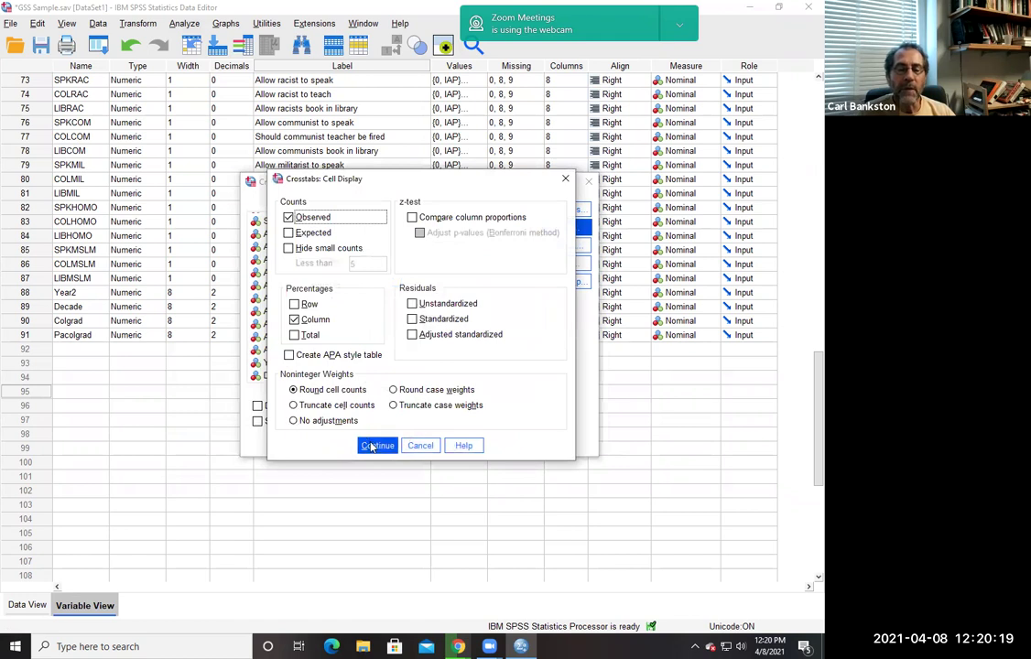
{"action": "left_click", "coordinate": [368, 445]}
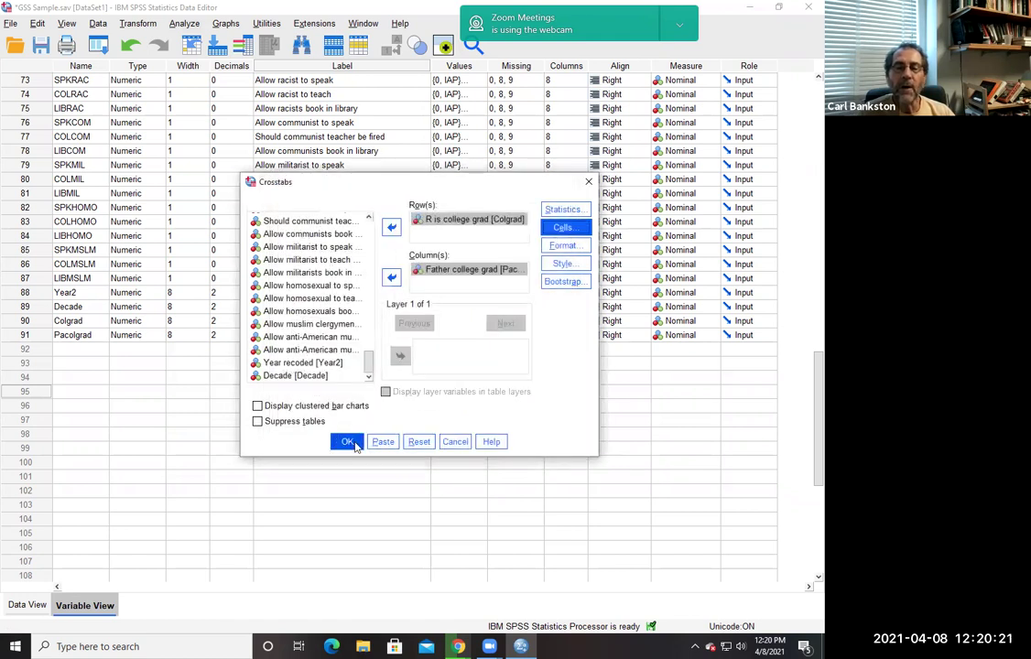
- Run the R is college grad by Father college grad crosstab, and run it again with Decade as the layer variable
{"action": "left_click", "coordinate": [349, 443]}
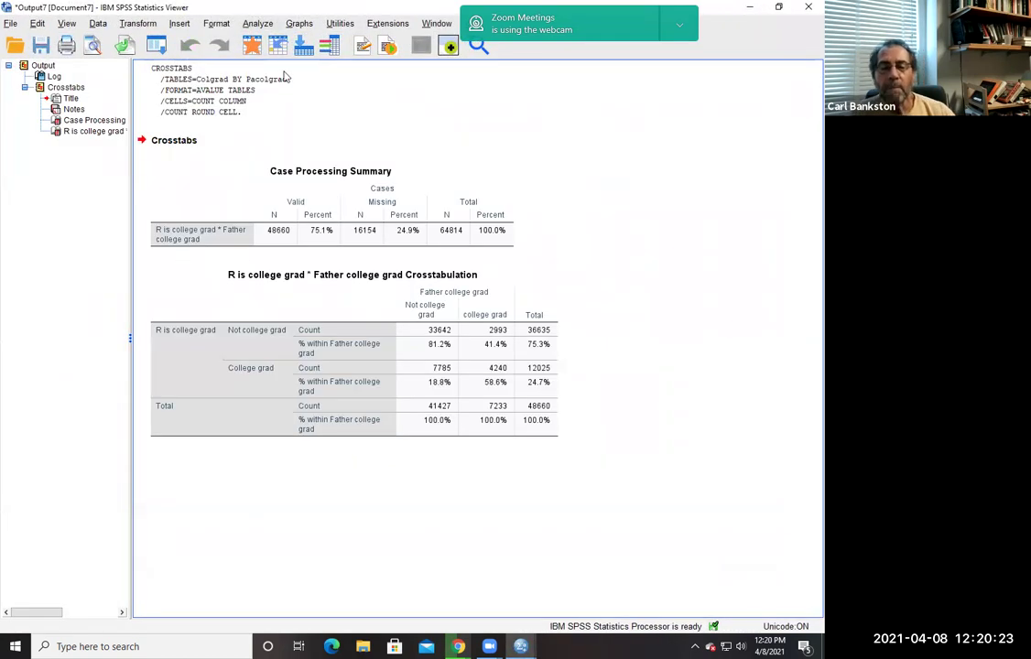
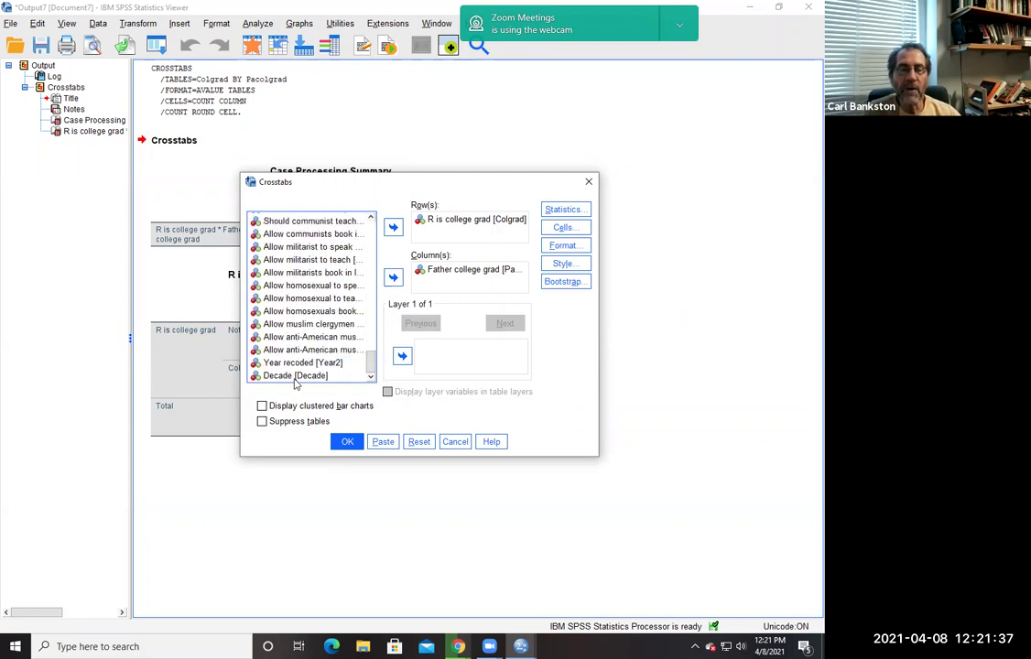
{"action": "left_click", "coordinate": [291, 377]}
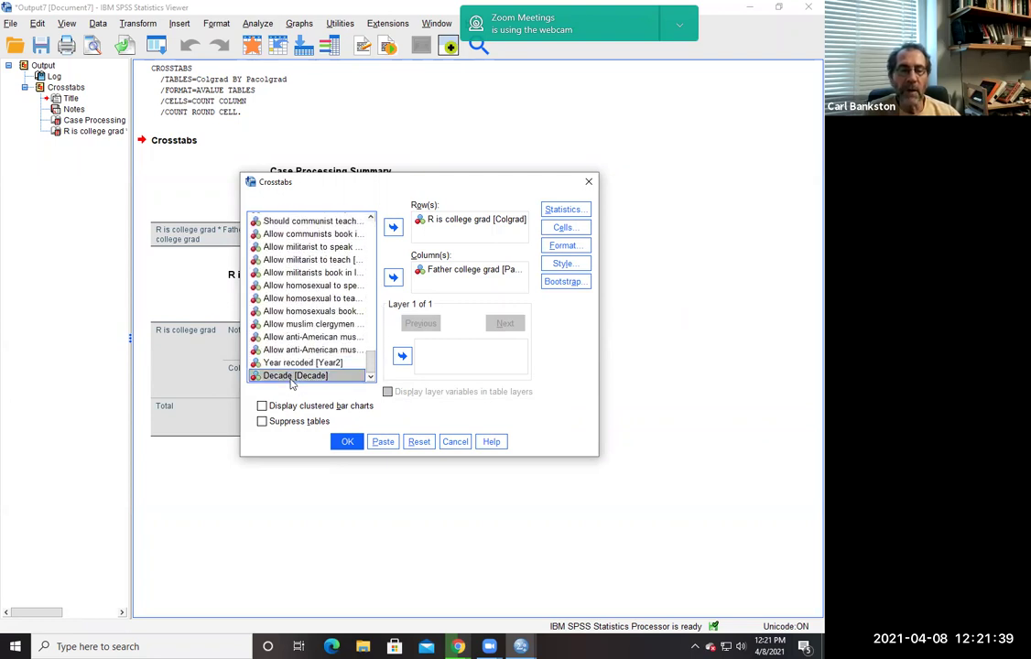
{"action": "left_click", "coordinate": [403, 358]}
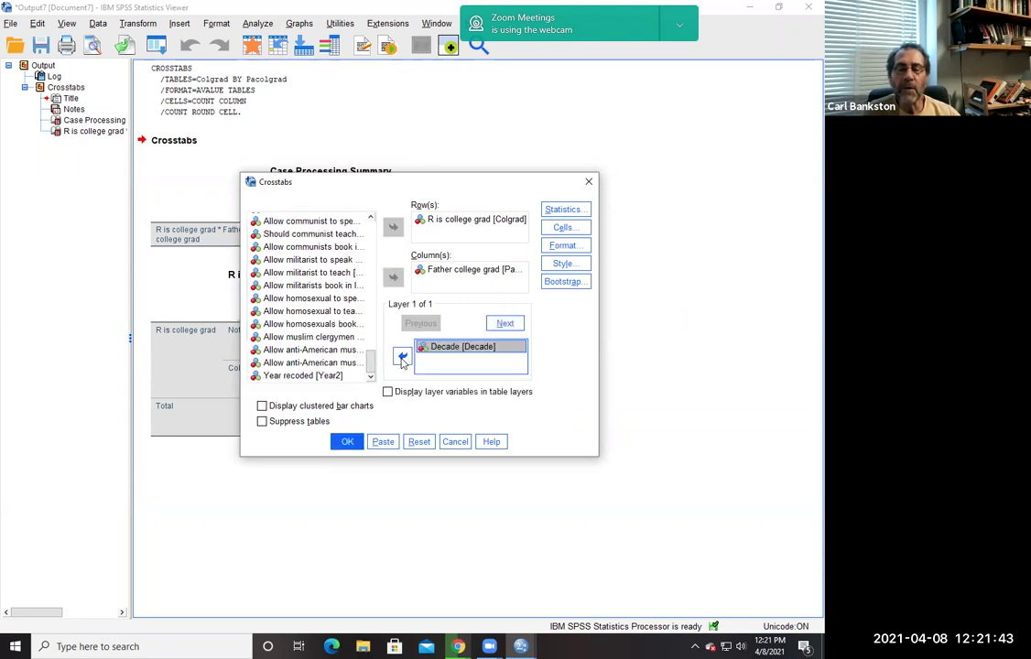
{"action": "left_click", "coordinate": [349, 444]}
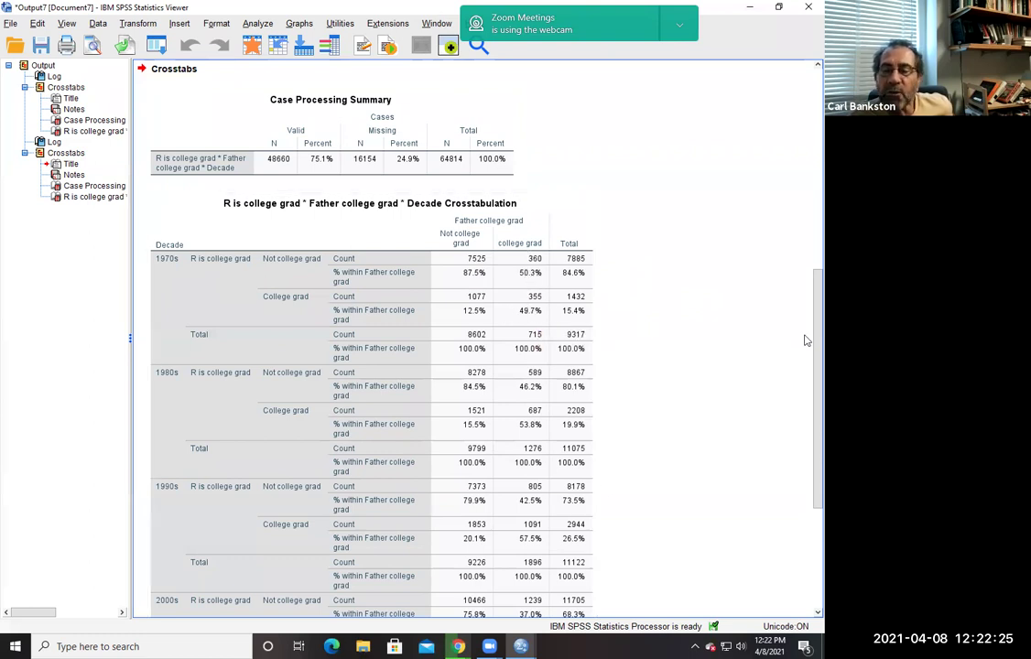
- Examine the column percentages of respondents' college graduation by father's college graduation for each decade in the layered crosstab
{"action": "scroll", "coordinate": [806, 340], "scroll_direction": "down", "scroll_amount": 1}
{"action": "scroll", "coordinate": [806, 453], "scroll_direction": "down", "scroll_amount": 5}
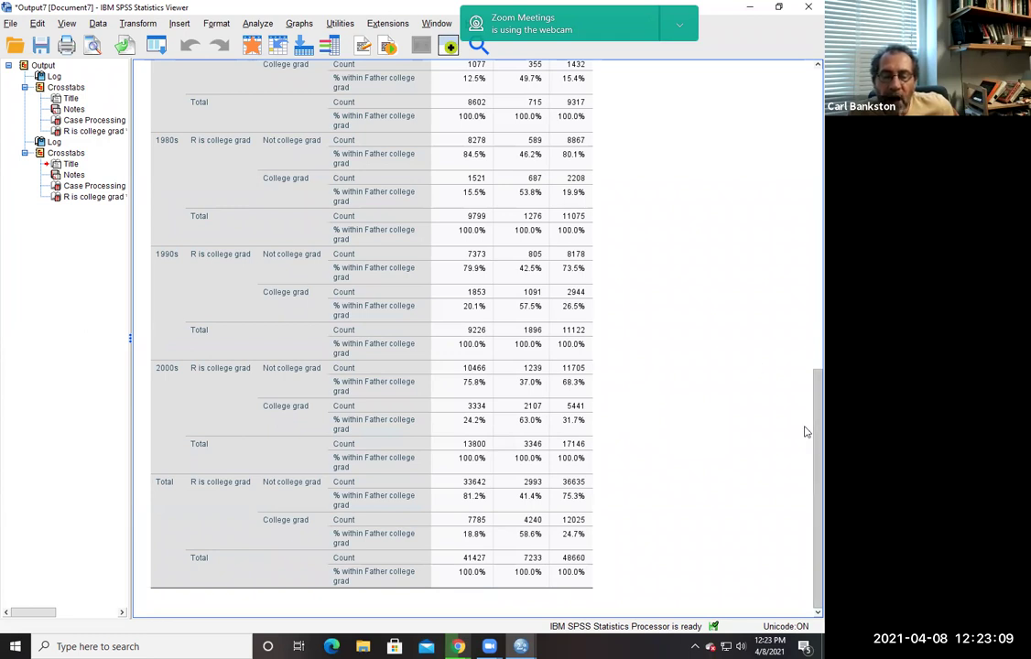
{"action": "left_click", "coordinate": [515, 459]}
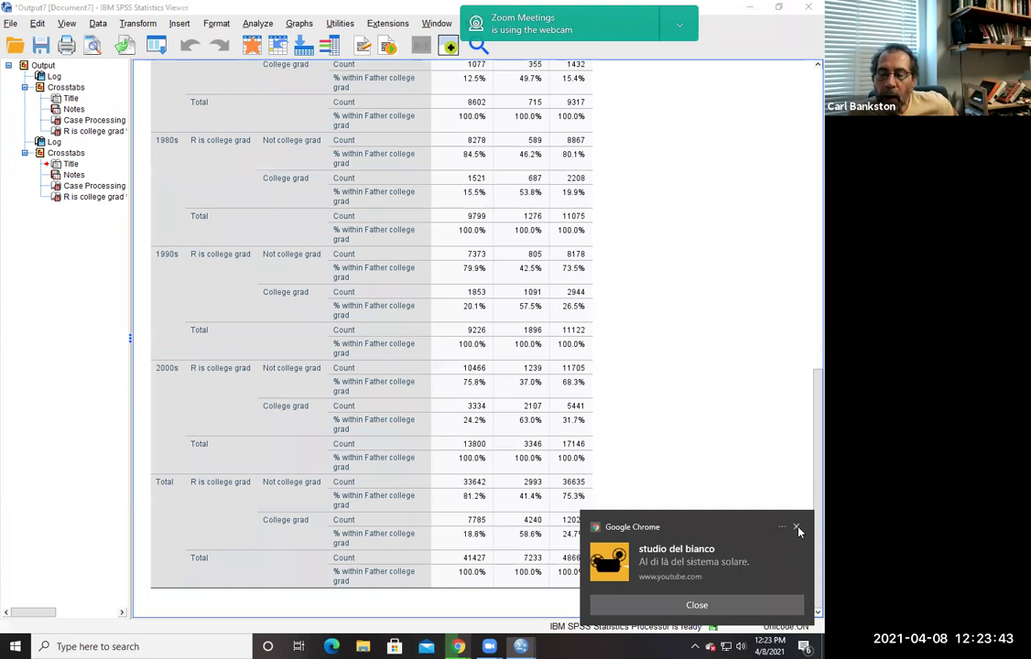
{"action": "left_click", "coordinate": [797, 527]}
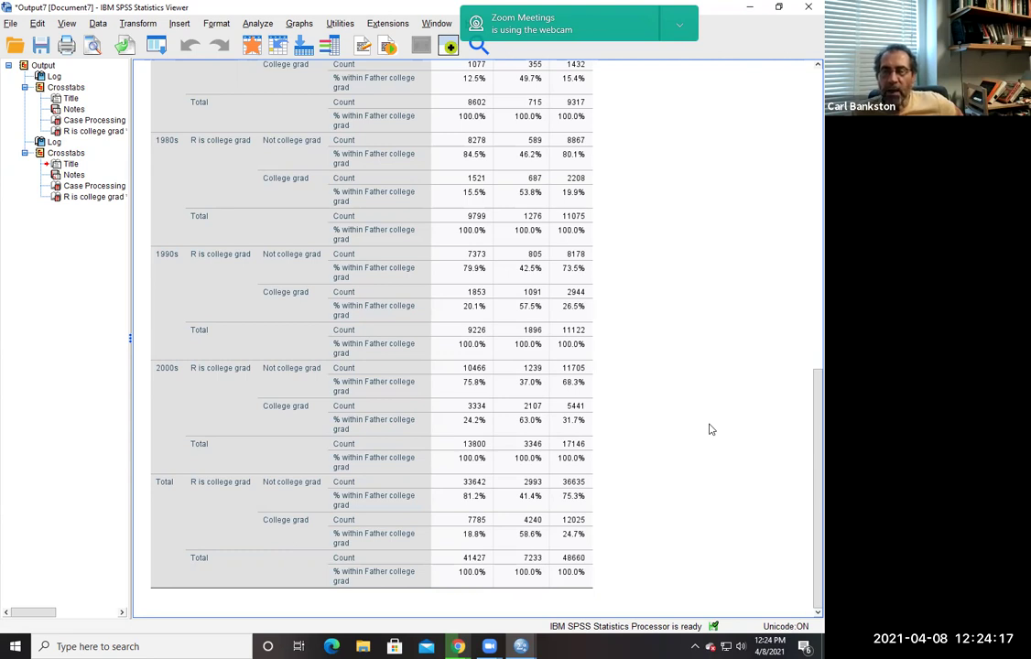
{"action": "left_click", "coordinate": [460, 444]}
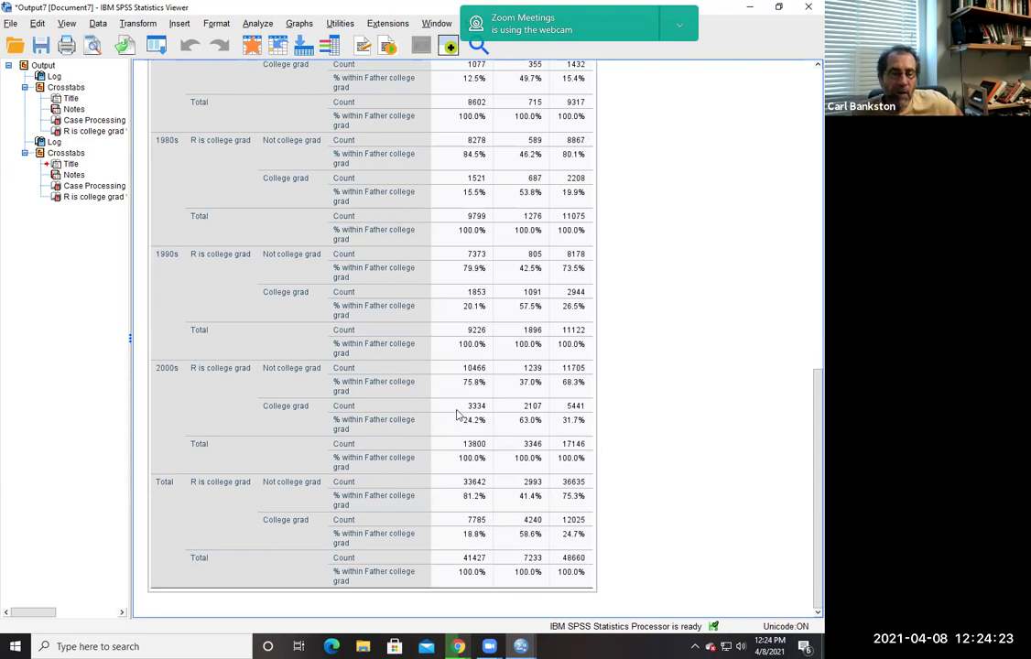
{"action": "left_click", "coordinate": [717, 443]}
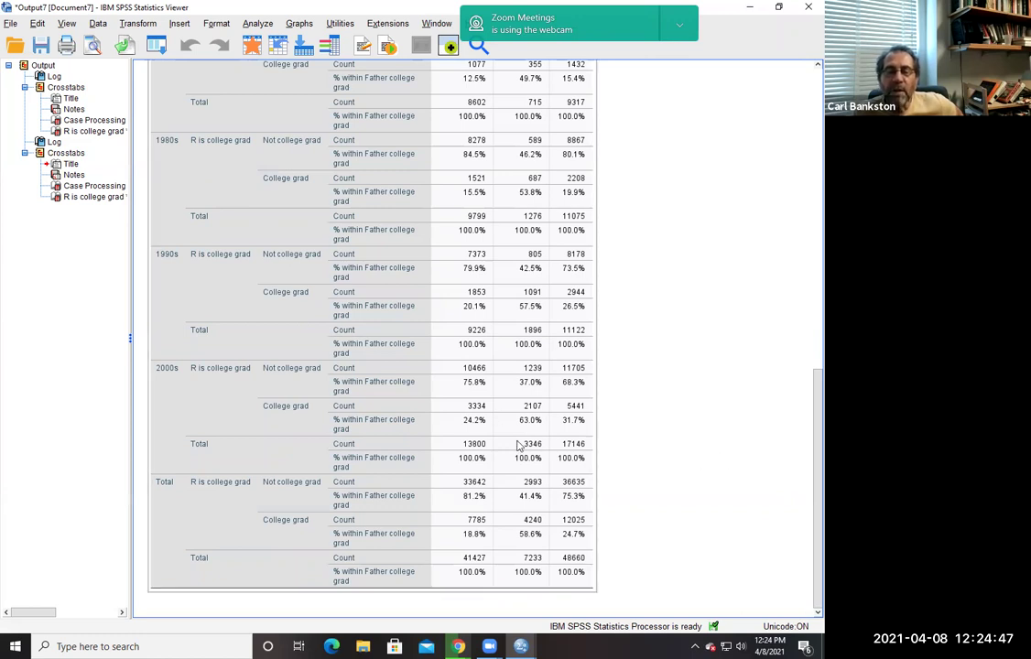
{"action": "left_click", "coordinate": [644, 180]}
{"action": "left_click", "coordinate": [644, 179]}
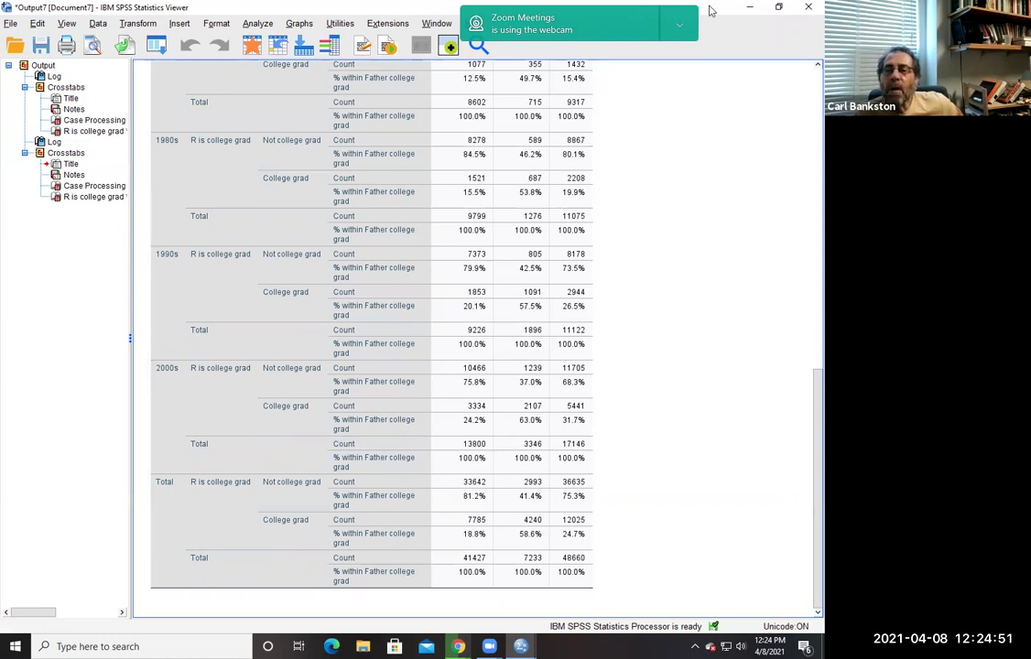
- Close the crosstab output without saving it, and remove Decade from the layer in a reopened Crosstabs analysis
{"action": "left_click", "coordinate": [808, 7]}
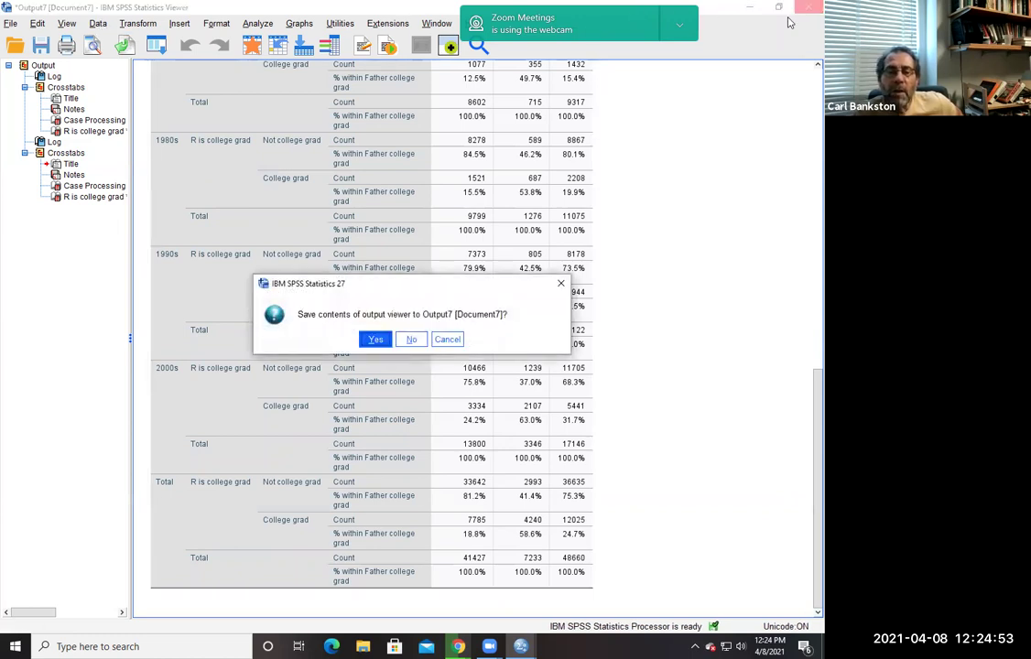
{"action": "left_click", "coordinate": [411, 339]}
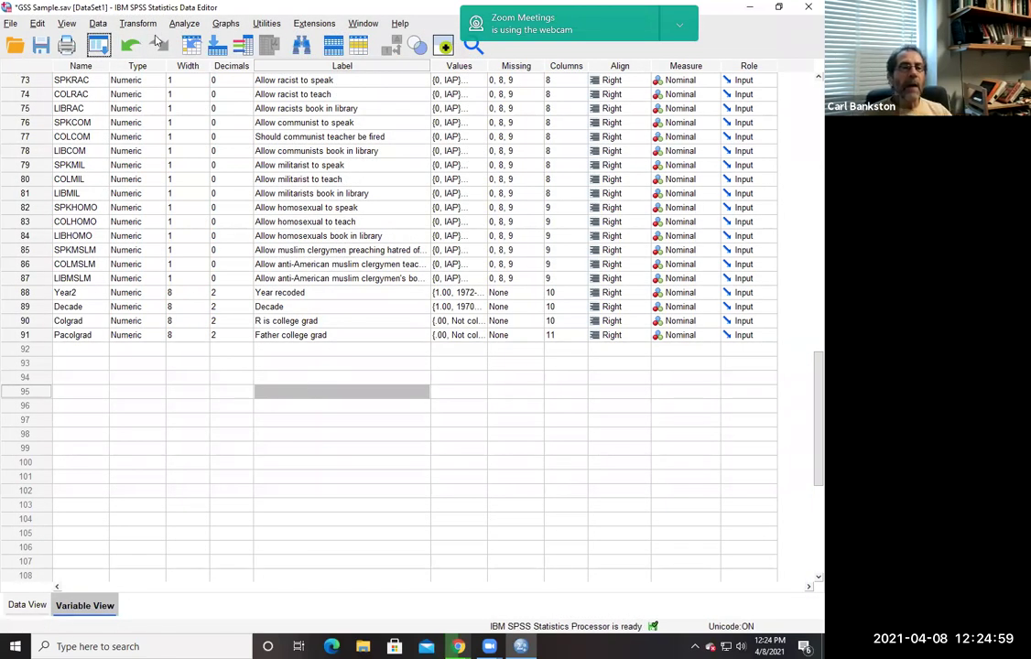
{"action": "left_click", "coordinate": [183, 23]}
{"action": "mouse_move", "coordinate": [262, 76]}
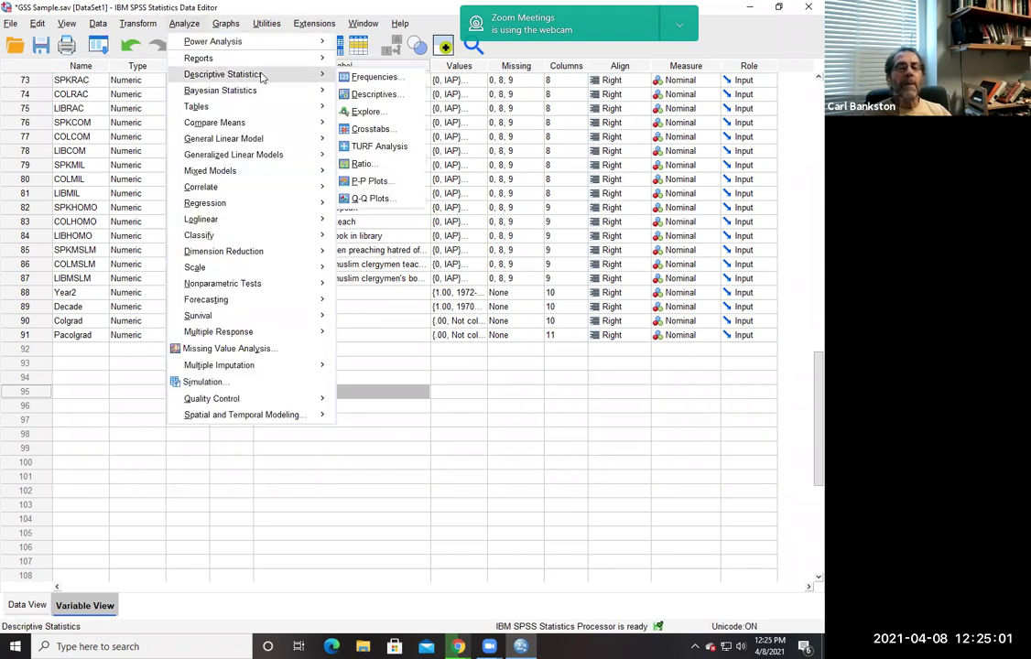
{"action": "left_click", "coordinate": [381, 133]}
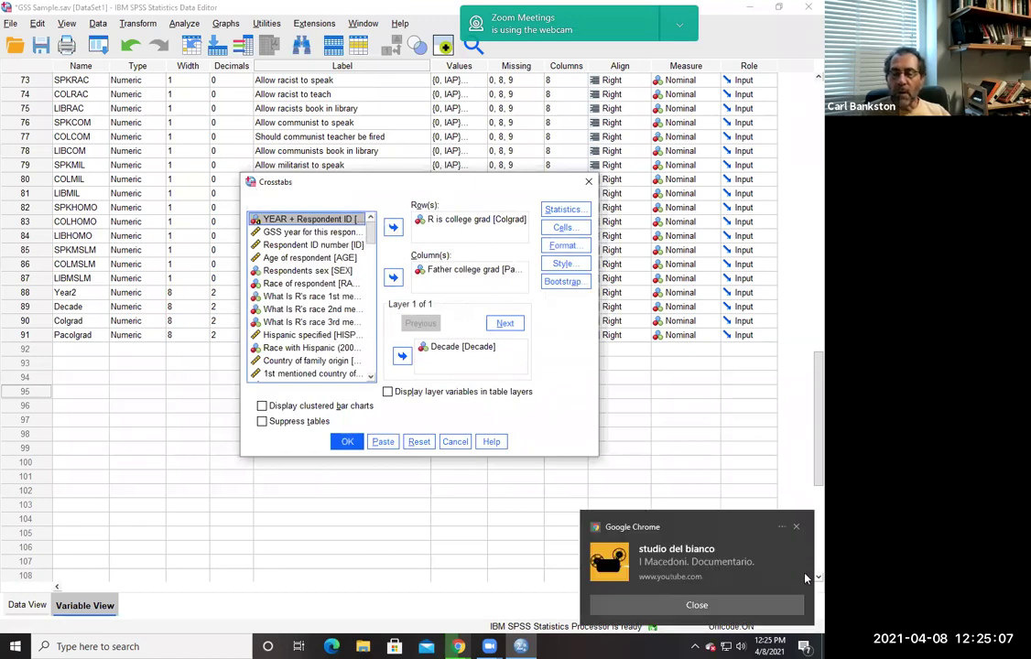
{"action": "left_click", "coordinate": [729, 605]}
{"action": "left_click", "coordinate": [473, 347]}
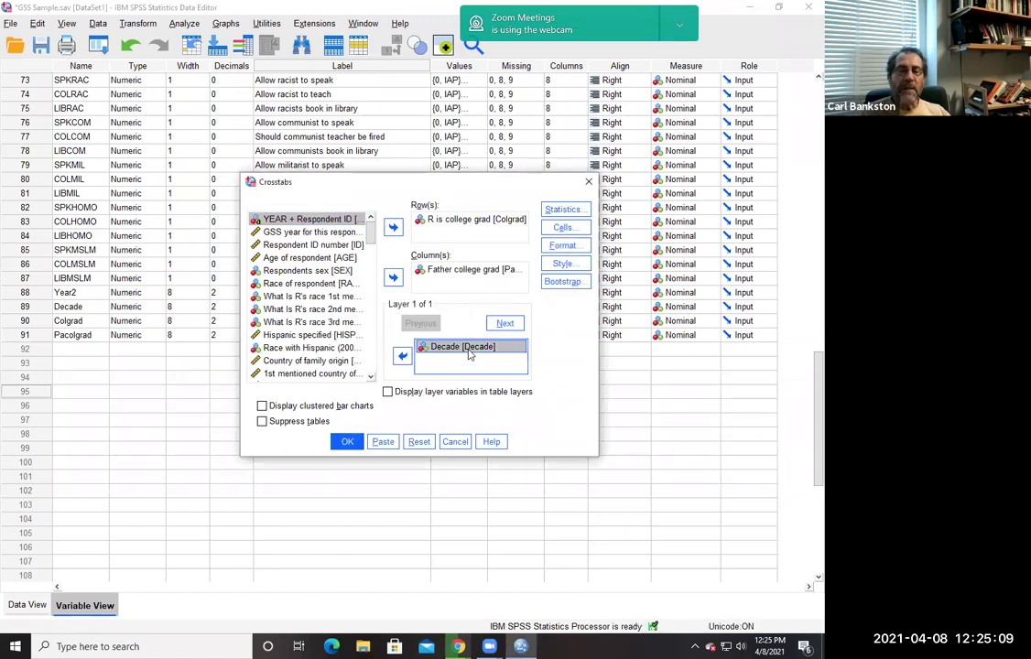
{"action": "left_click", "coordinate": [402, 355]}
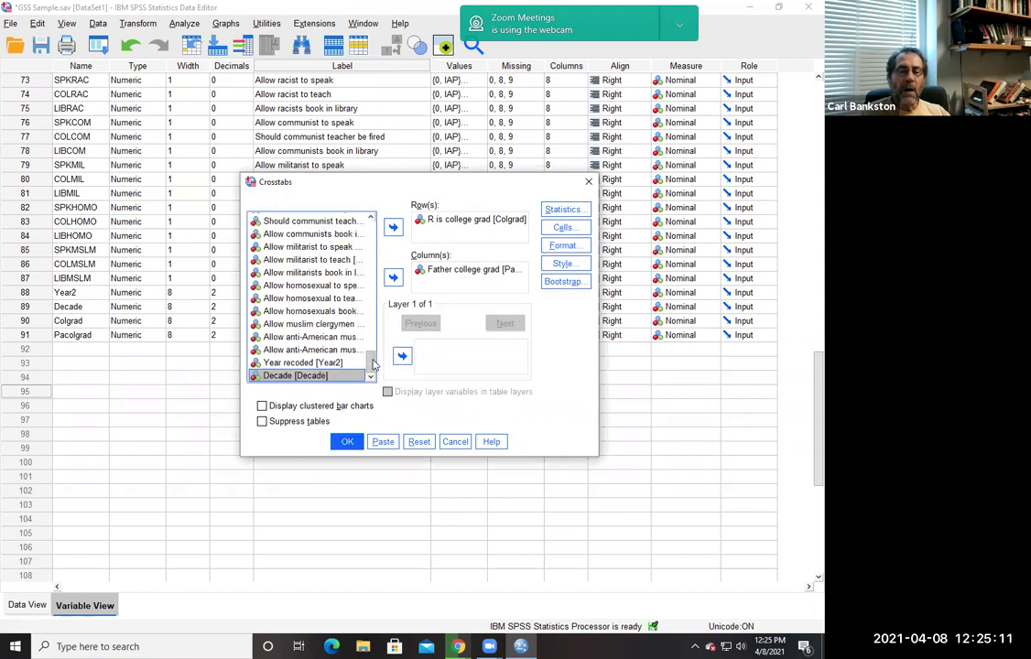
- Layer the crosstab by What Is R's race 3rd mention and run it
{"action": "left_click_drag", "start_coordinate": [371, 364], "coordinate": [371, 253]}
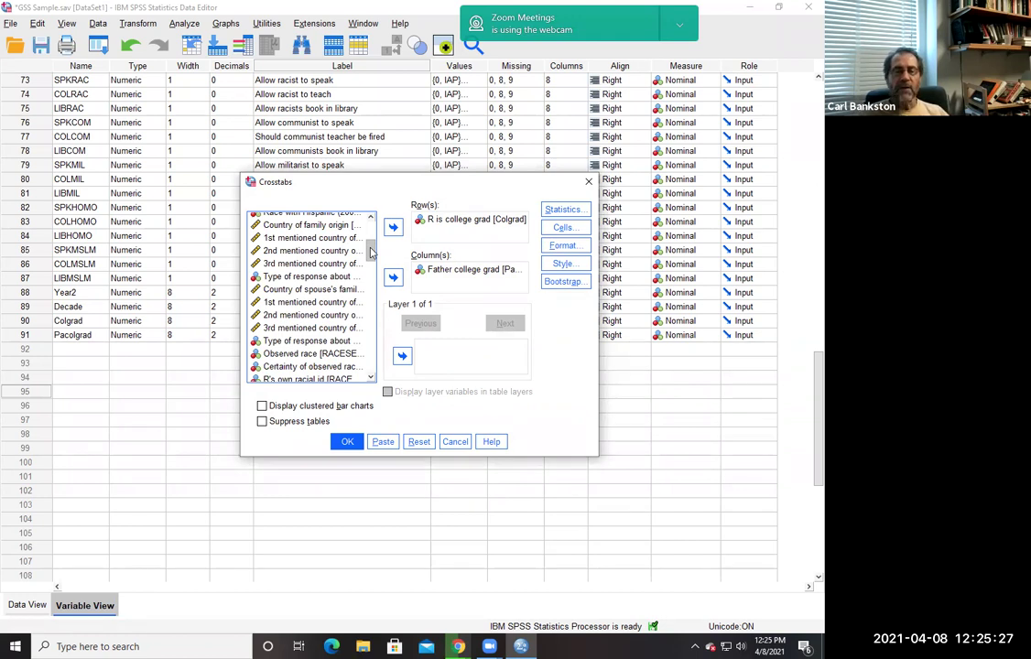
{"action": "left_click_drag", "start_coordinate": [371, 253], "coordinate": [371, 252]}
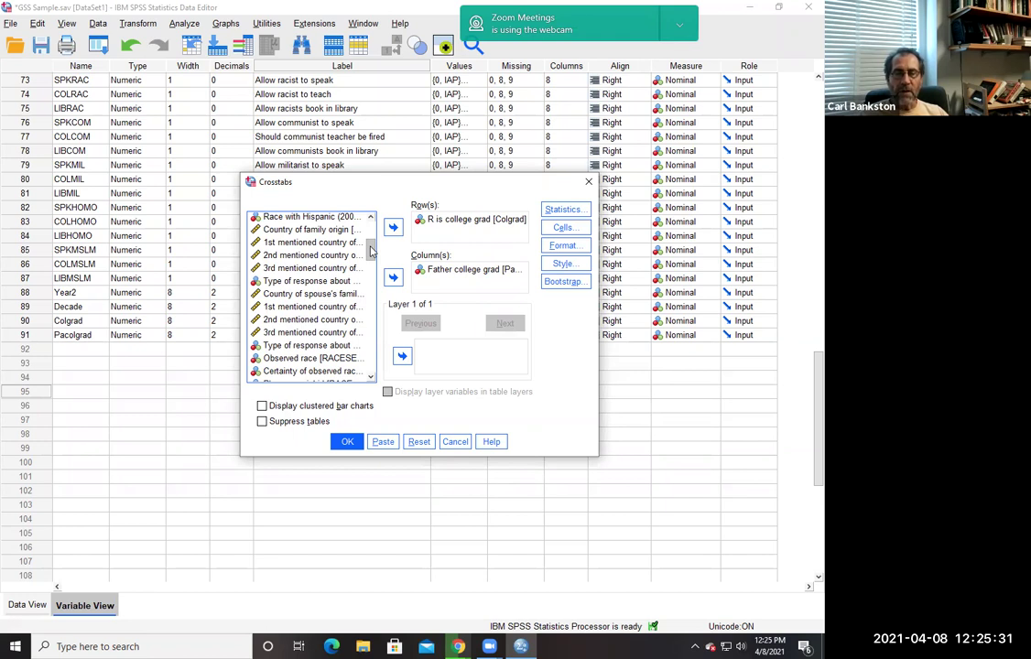
{"action": "left_click_drag", "start_coordinate": [371, 250], "coordinate": [371, 247]}
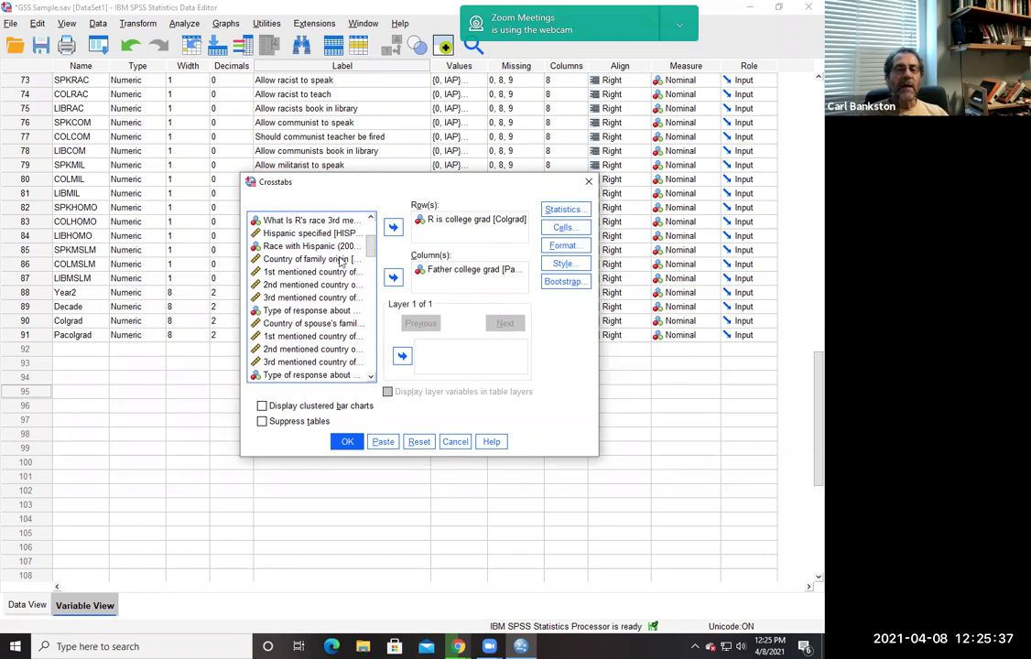
{"action": "left_click", "coordinate": [310, 221]}
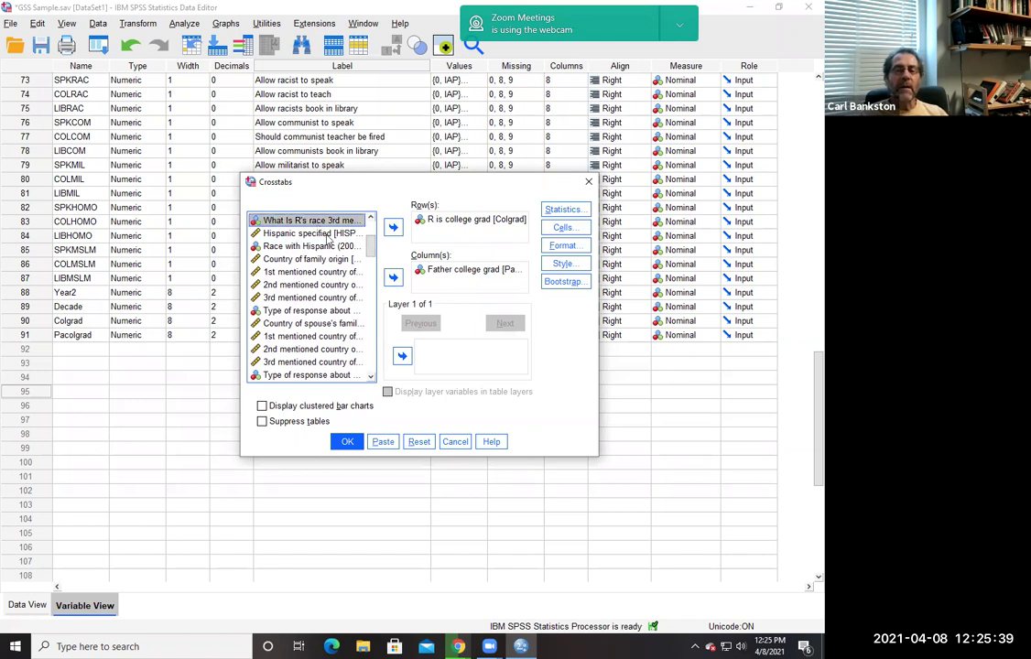
{"action": "left_click", "coordinate": [402, 356]}
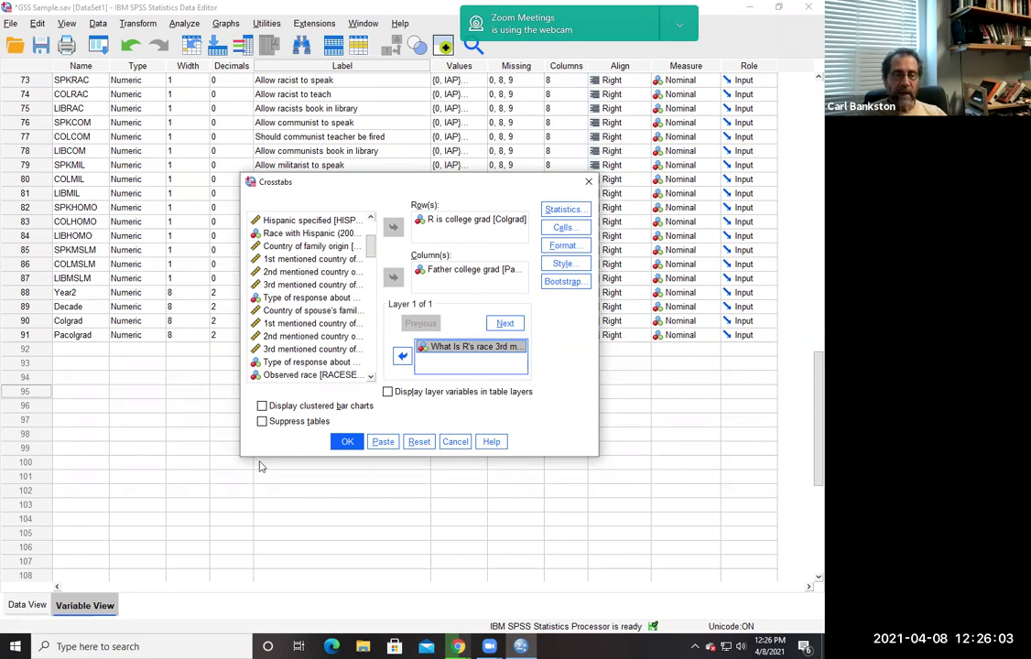
{"action": "left_click", "coordinate": [348, 442]}
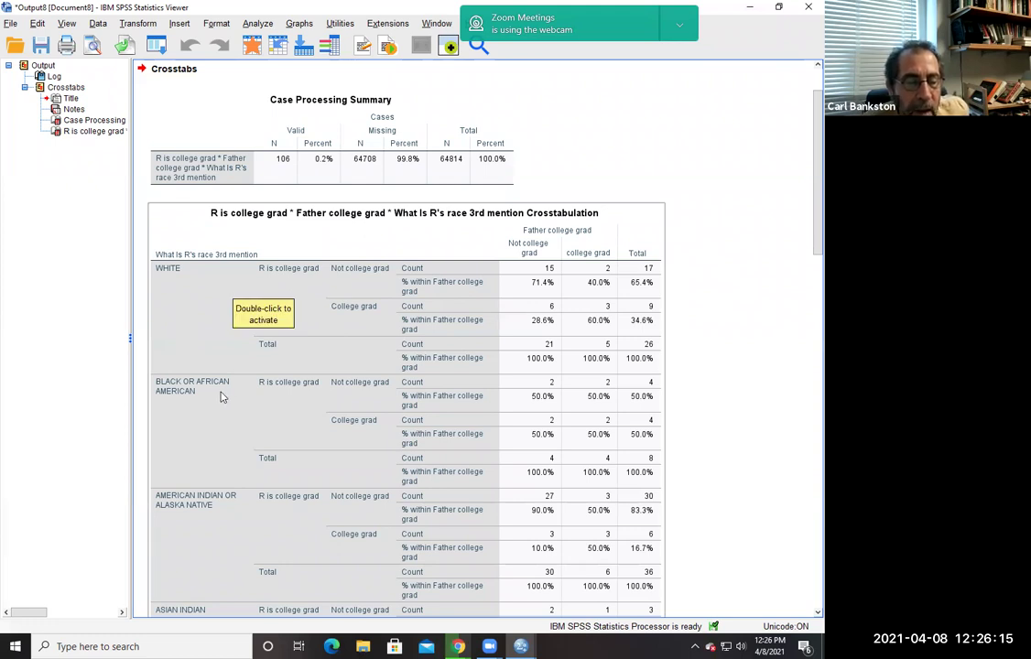
- Look over the crosstab layered by race third mention and close its output without saving
{"action": "scroll", "coordinate": [805, 266], "scroll_direction": "down", "scroll_amount": 3}
{"action": "left_click_drag", "start_coordinate": [806, 309], "coordinate": [806, 230]}
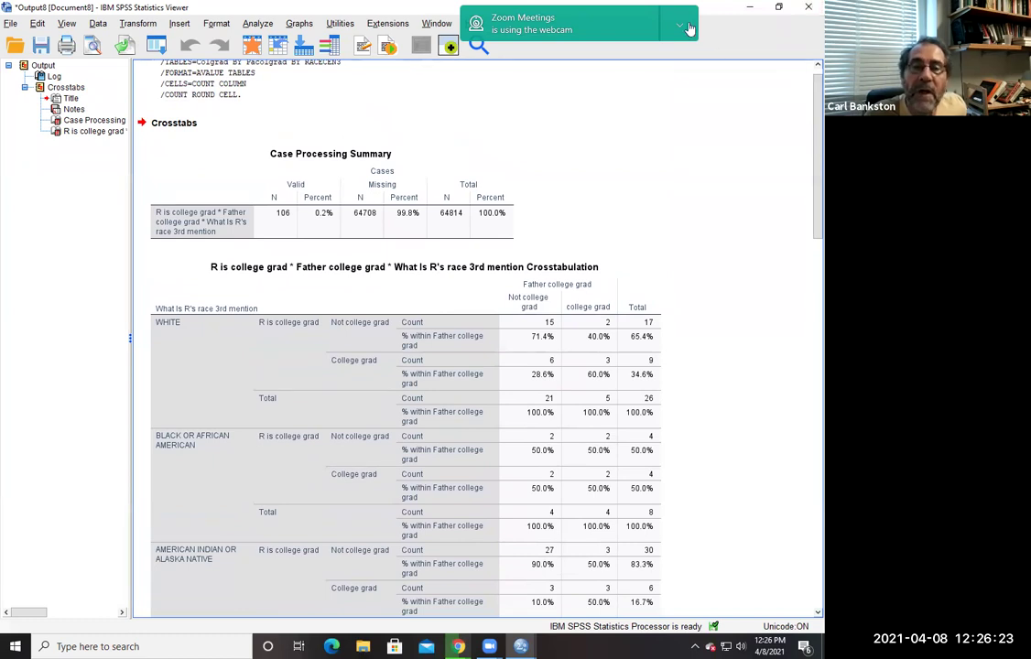
{"action": "left_click", "coordinate": [807, 9]}
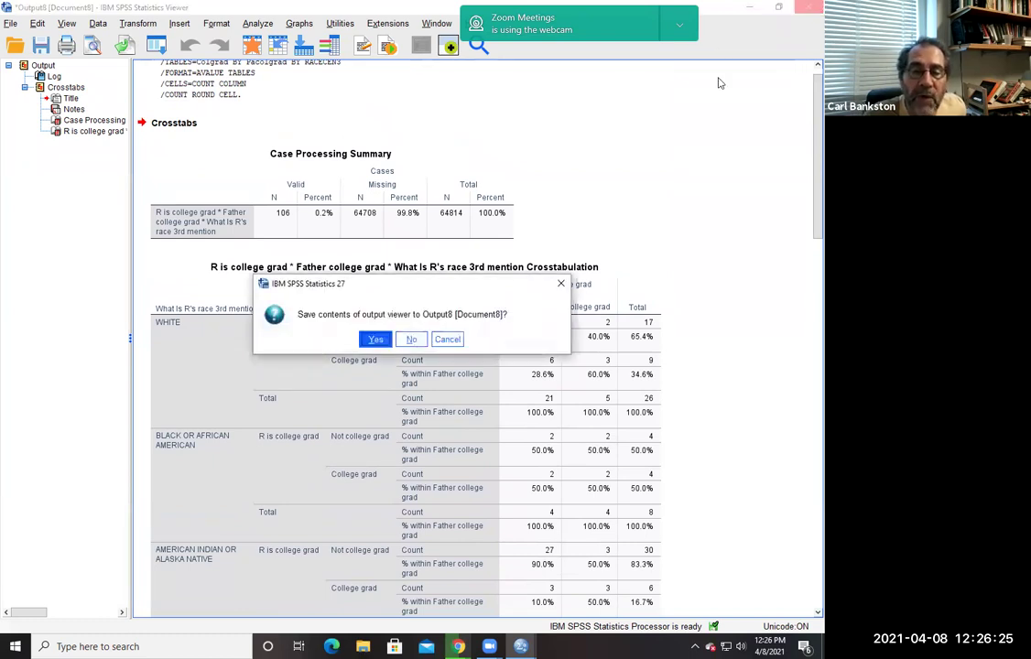
{"action": "key", "text": "n"}
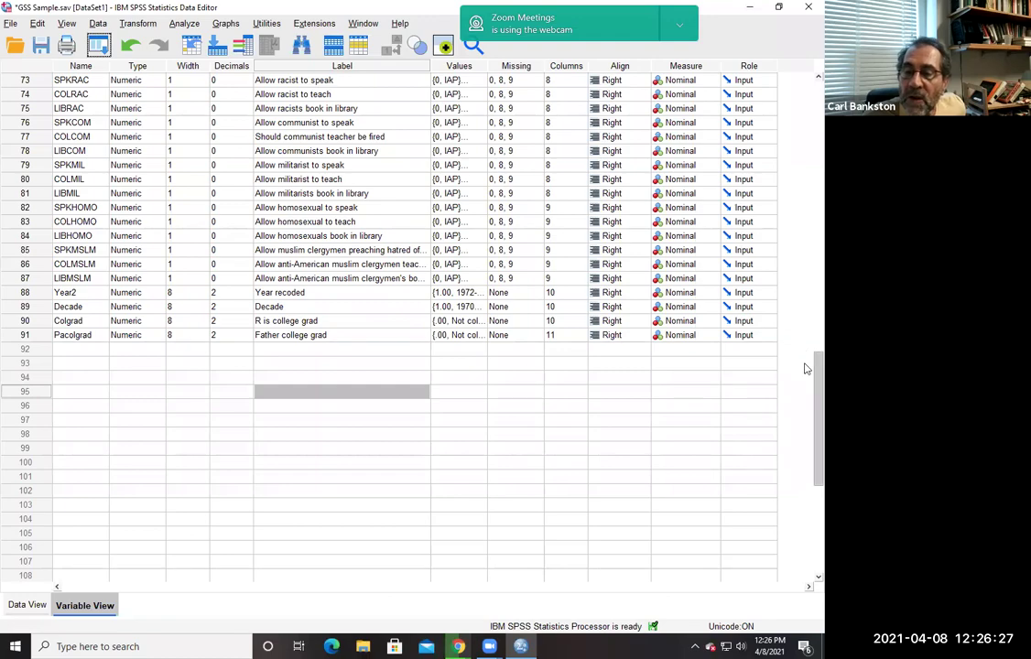
- Locate the RACE variable, Race of respondent, near the start of the dataset's variable list
{"action": "scroll", "coordinate": [806, 186], "scroll_direction": "up", "scroll_amount": 10}
{"action": "scroll", "coordinate": [806, 186], "scroll_direction": "up", "scroll_amount": 14}
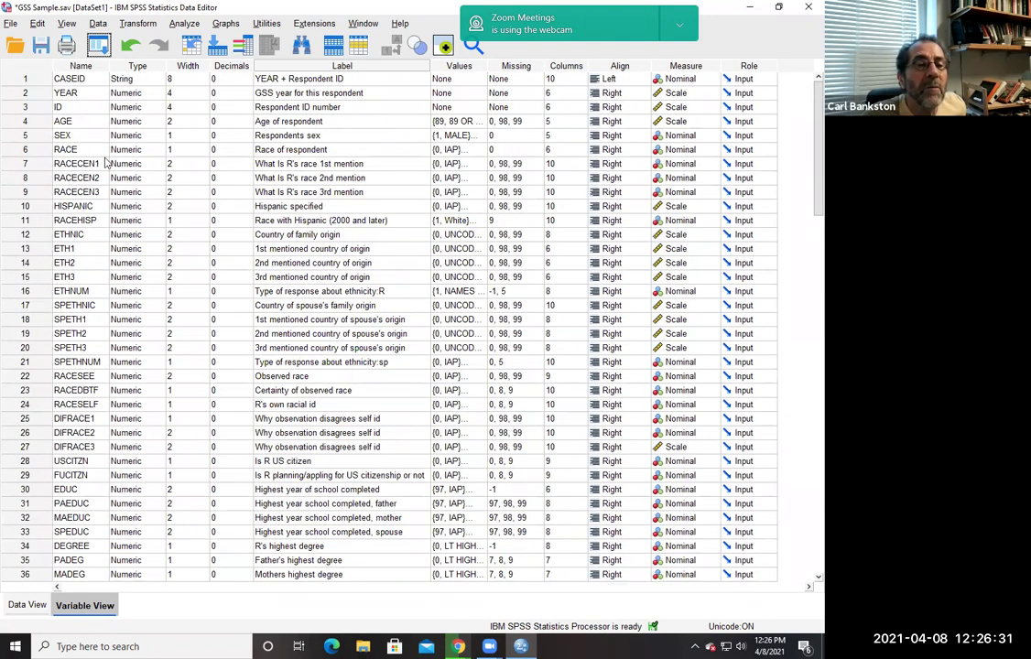
{"action": "left_click", "coordinate": [69, 149]}
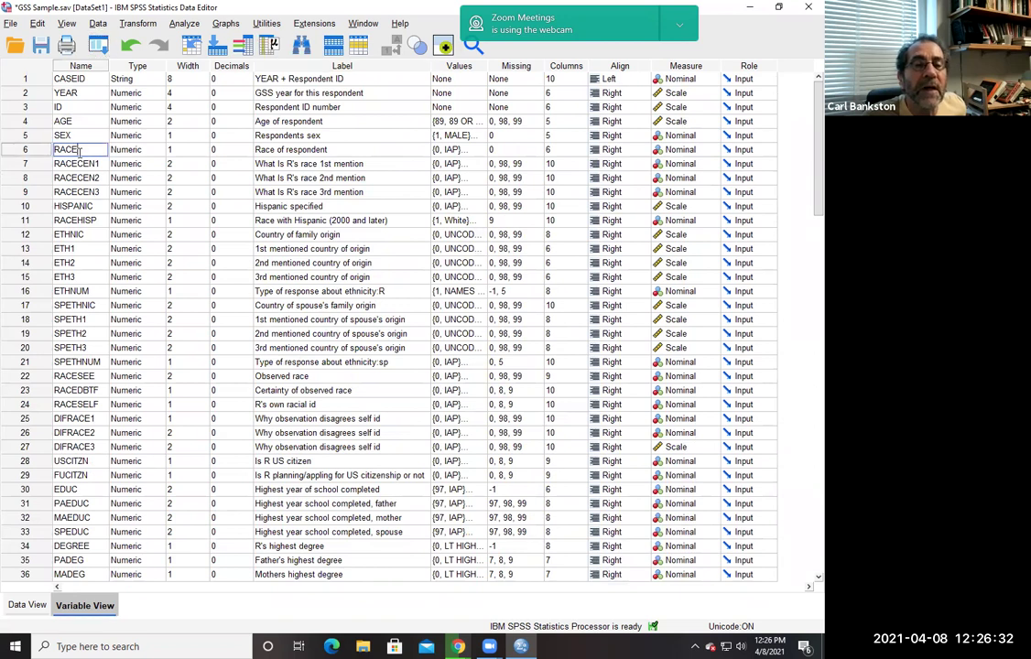
- Reopen the Crosstabs analysis and remove What Is R's race 3rd mention from the layer
{"action": "left_click", "coordinate": [166, 24]}
{"action": "mouse_move", "coordinate": [220, 74]}
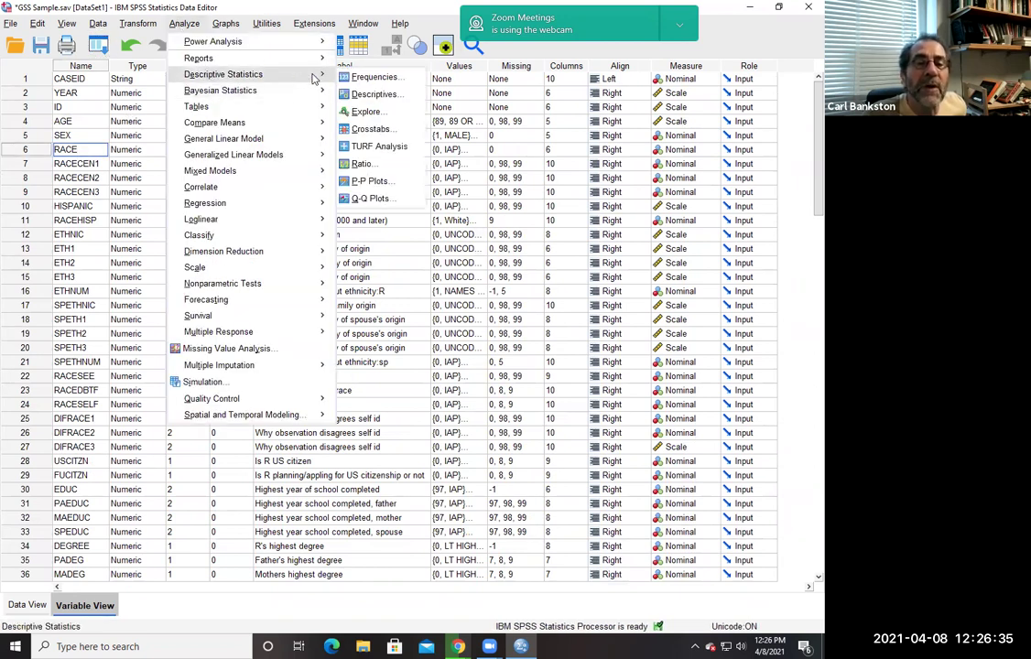
{"action": "left_click", "coordinate": [366, 113]}
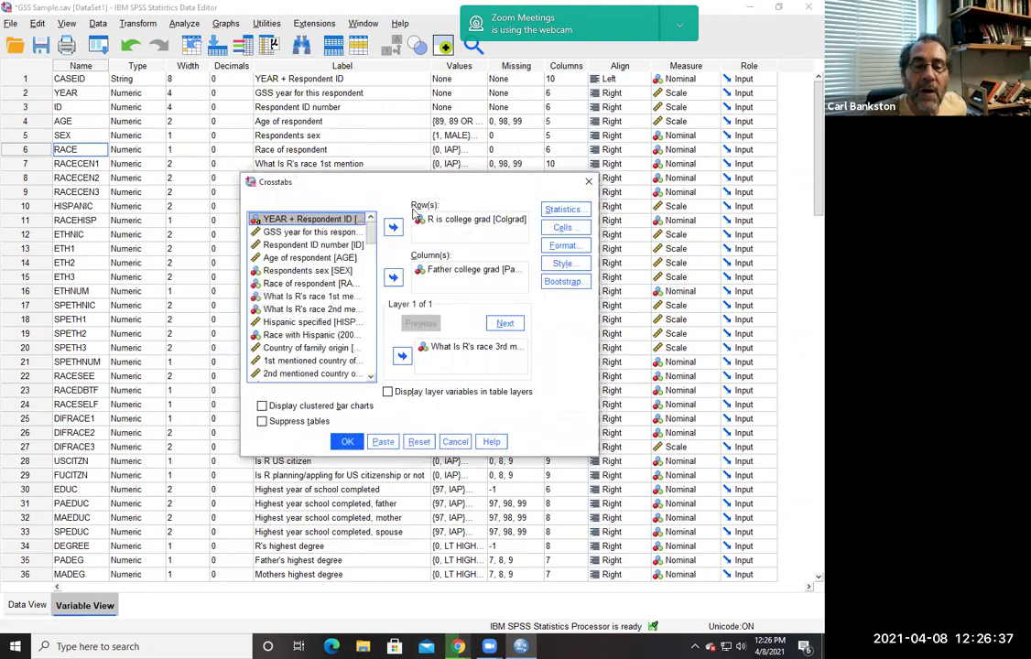
{"action": "left_click", "coordinate": [449, 350]}
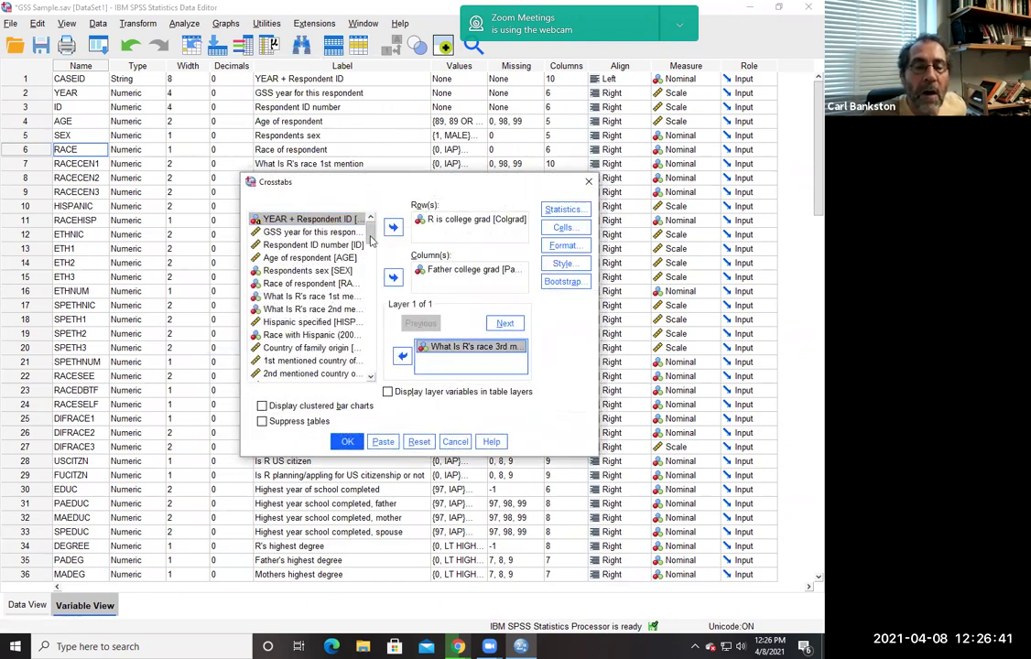
{"action": "left_click", "coordinate": [311, 285]}
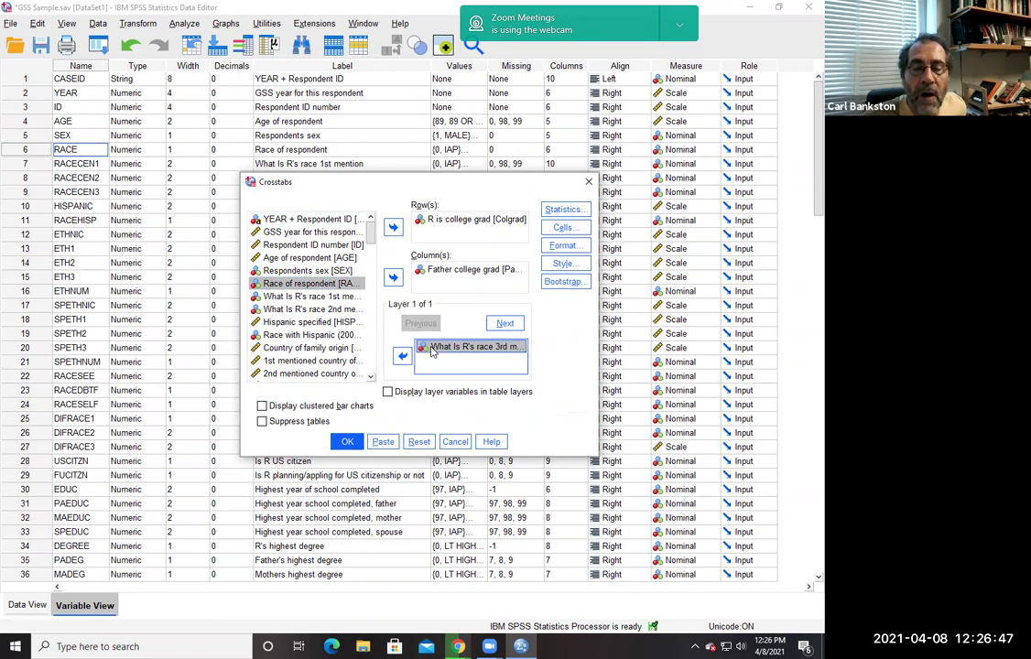
{"action": "left_click", "coordinate": [401, 357]}
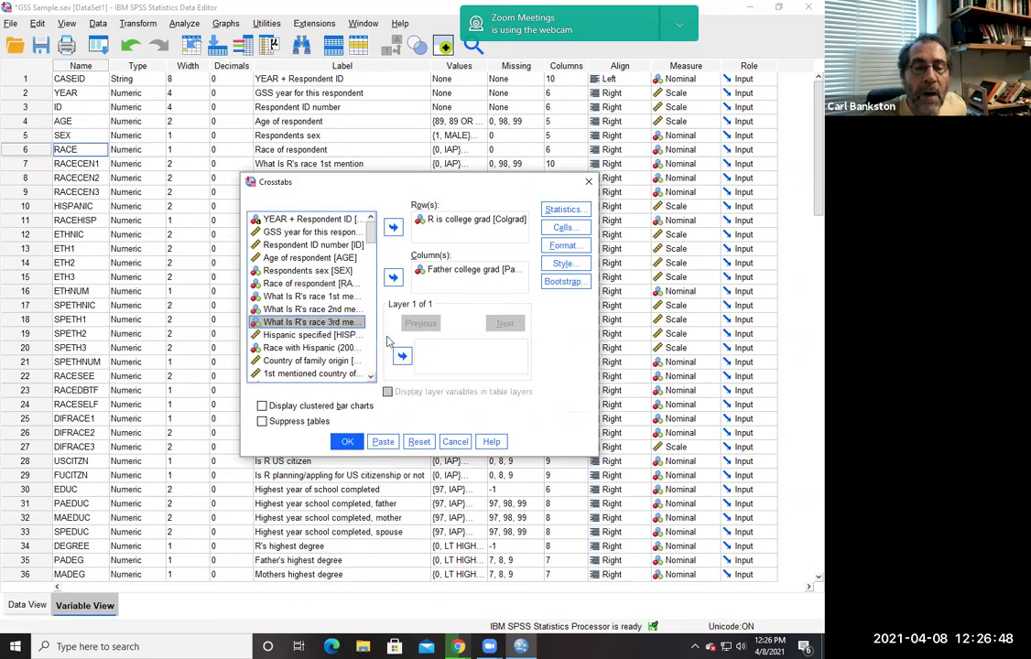
- Layer the crosstab by Race of respondent and run it
{"action": "left_click", "coordinate": [308, 296]}
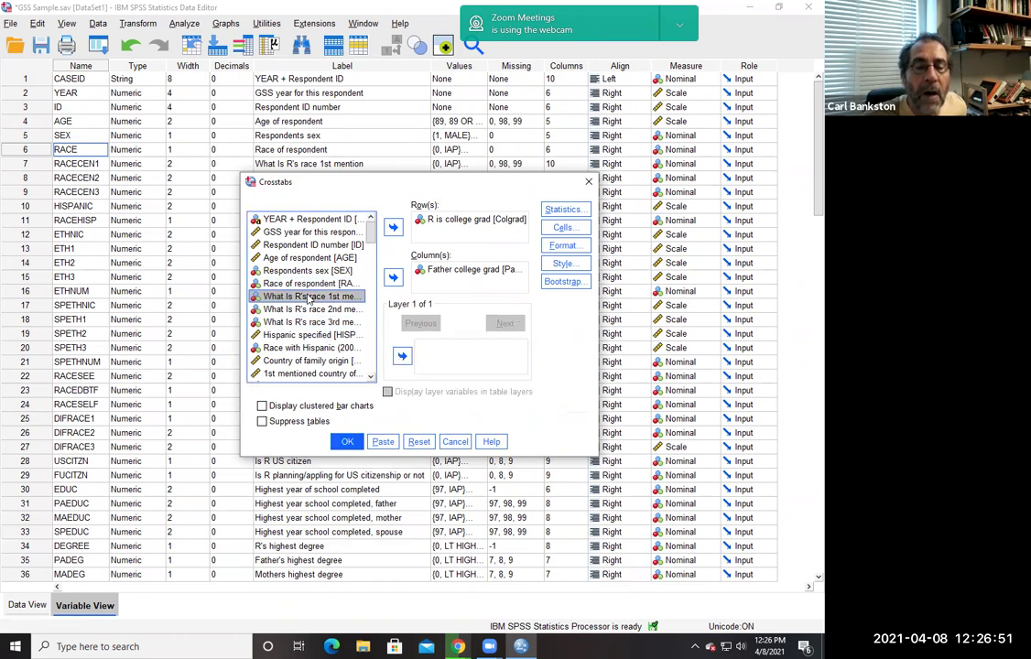
{"action": "left_click", "coordinate": [307, 284]}
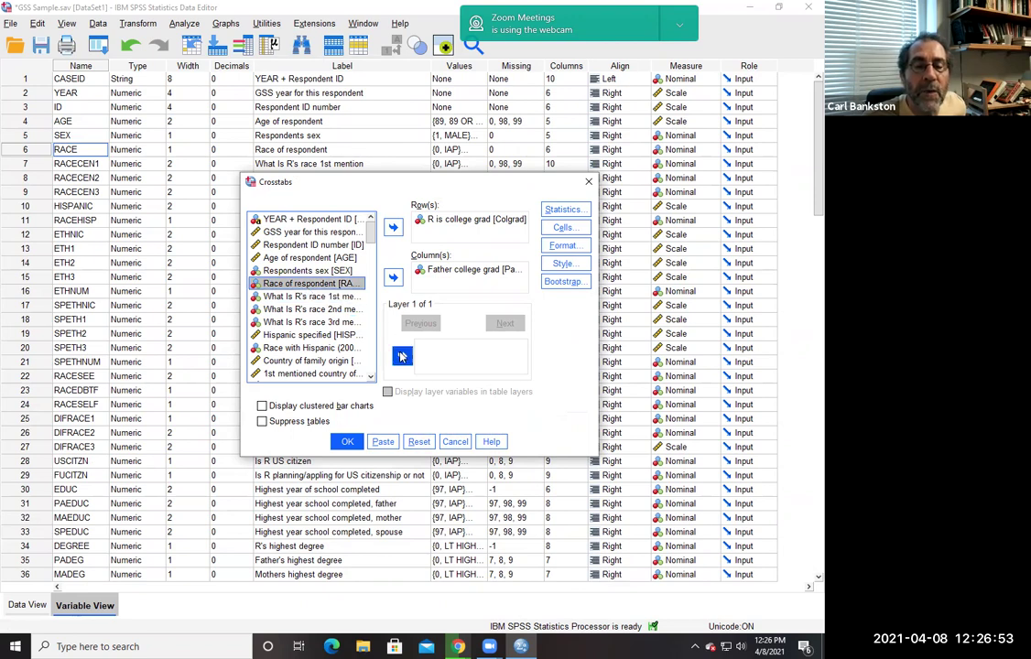
{"action": "left_click", "coordinate": [403, 357]}
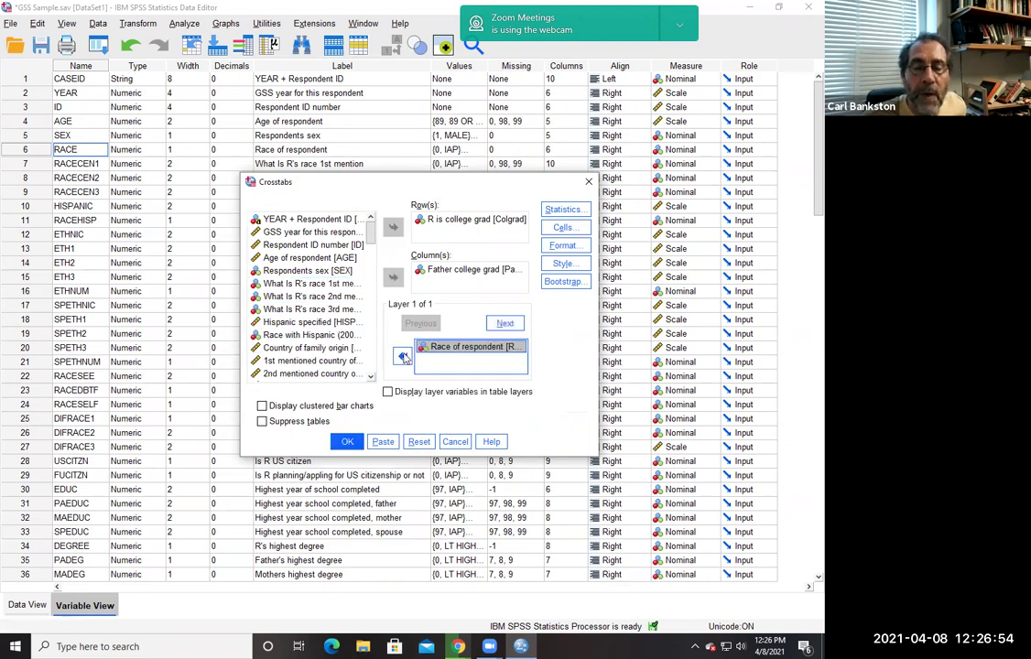
{"action": "left_click", "coordinate": [347, 442]}
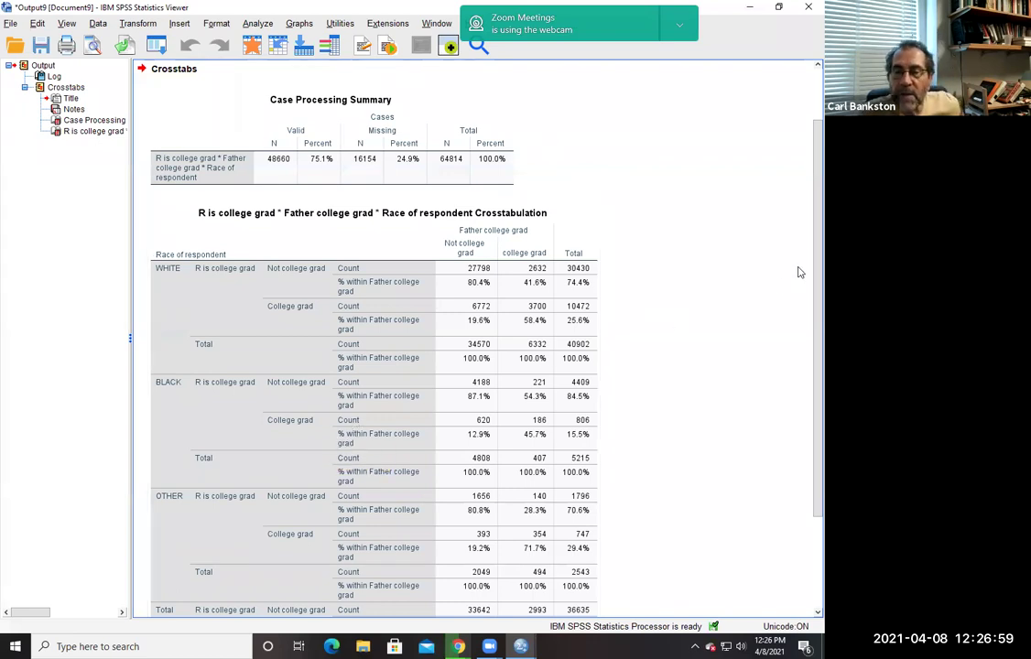
- Review college graduation by father's graduation for each race of respondent, and close the output without saving it
{"action": "scroll", "coordinate": [805, 265], "scroll_direction": "down", "scroll_amount": 3}
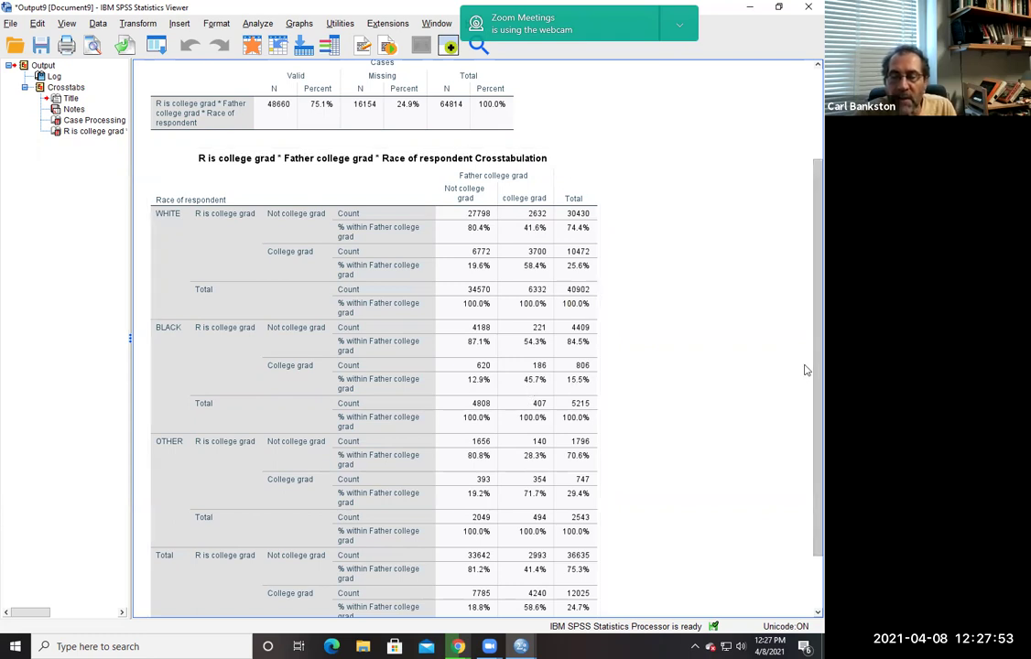
{"action": "scroll", "coordinate": [806, 370], "scroll_direction": "down", "scroll_amount": 2}
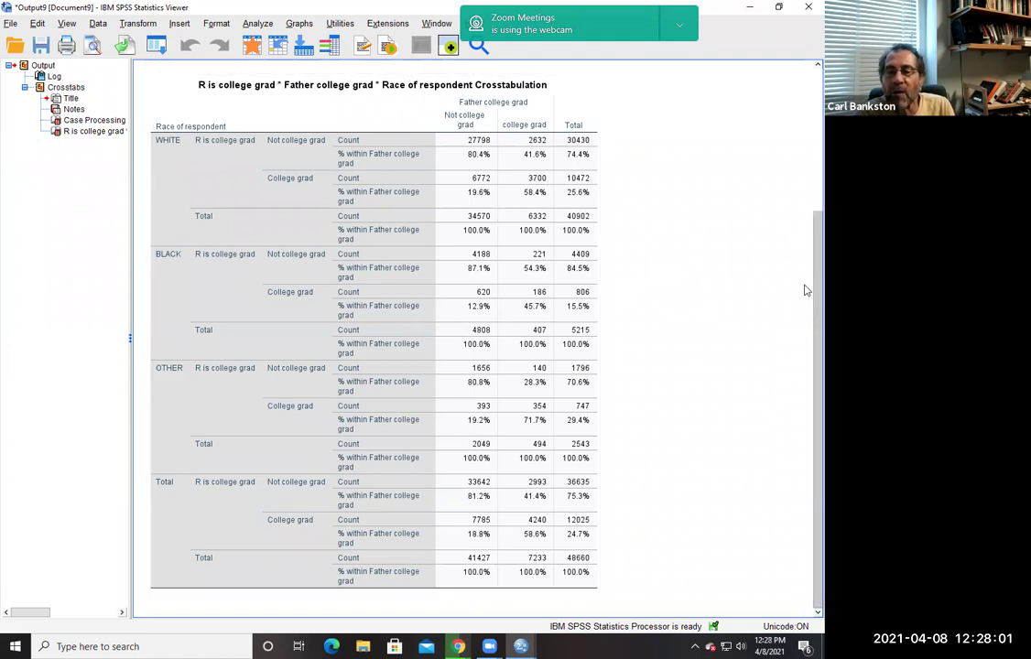
{"action": "scroll", "coordinate": [806, 276], "scroll_direction": "up", "scroll_amount": 3}
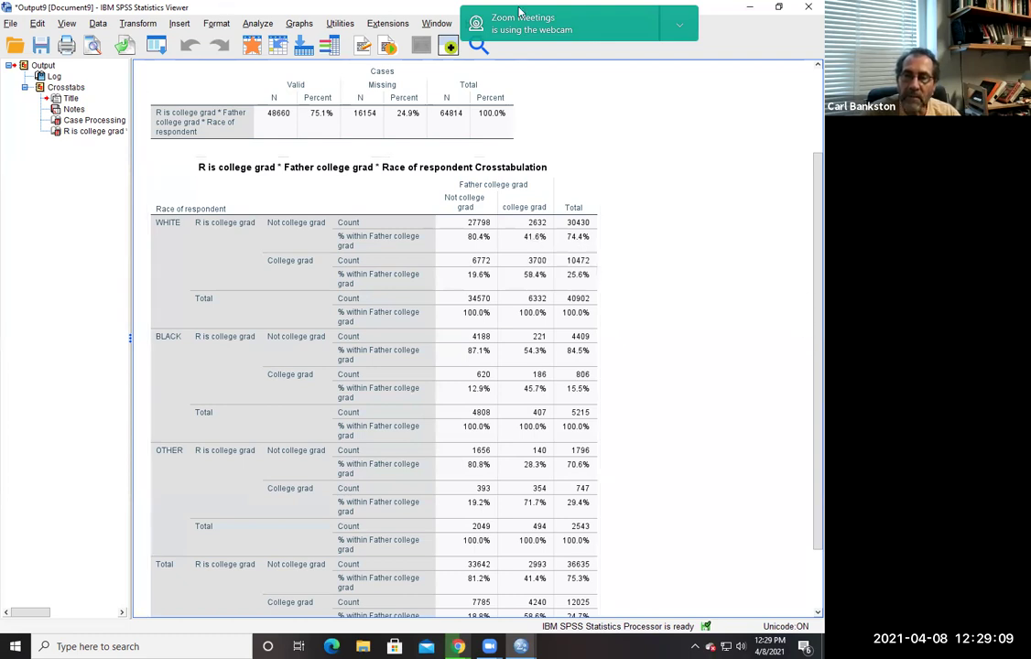
{"action": "left_click", "coordinate": [808, 7]}
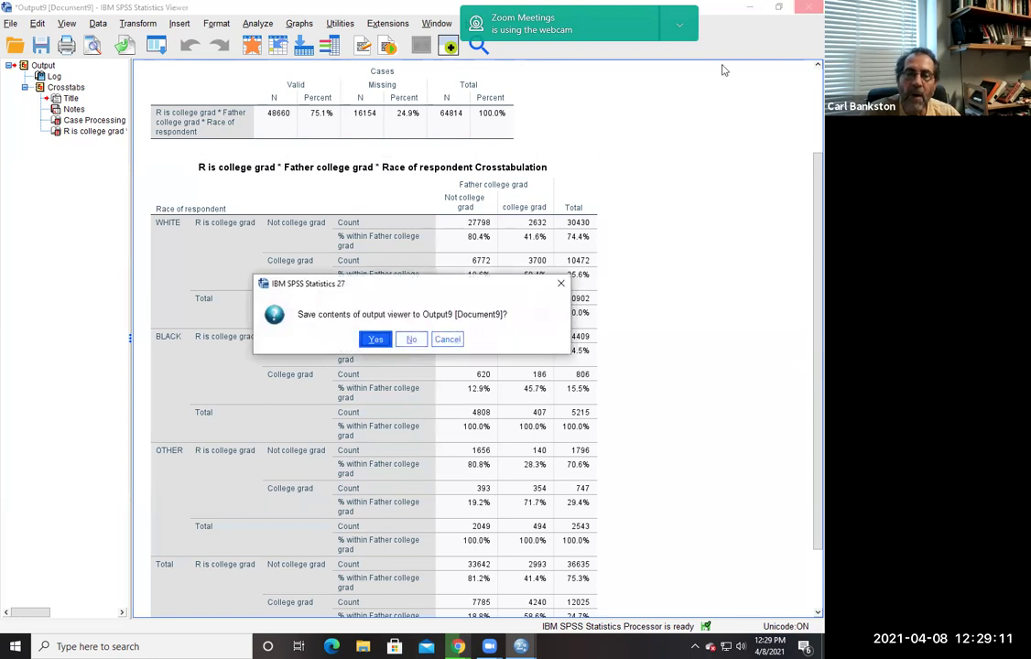
{"action": "left_click", "coordinate": [411, 339]}
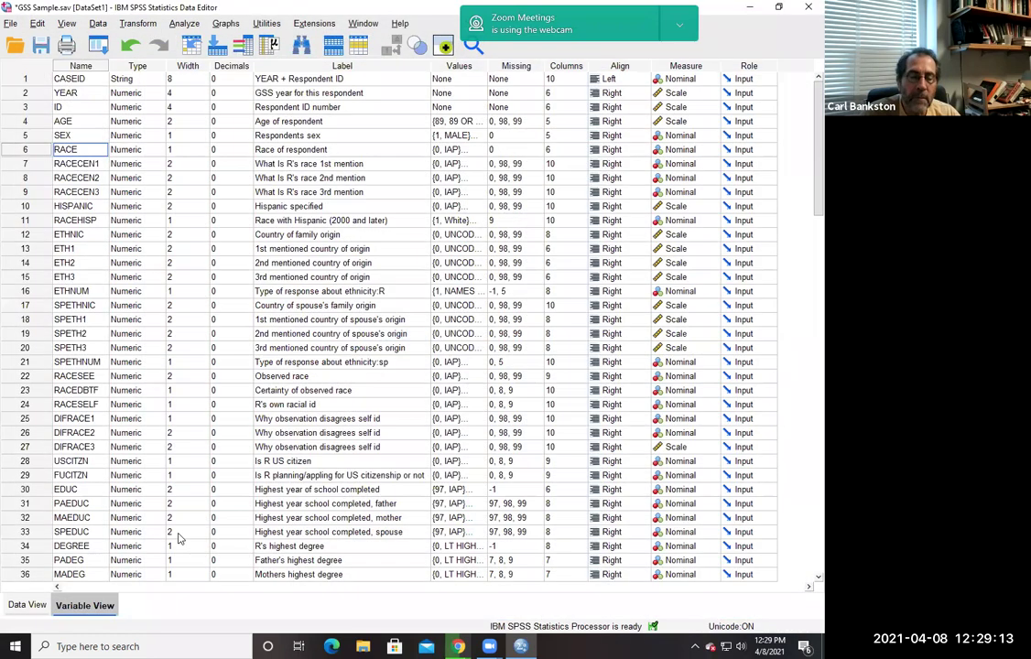
- Add Decade as a second layer below Race of respondent in a reopened Crosstabs analysis and run it
{"action": "left_click", "coordinate": [182, 23]}
{"action": "mouse_move", "coordinate": [275, 75]}
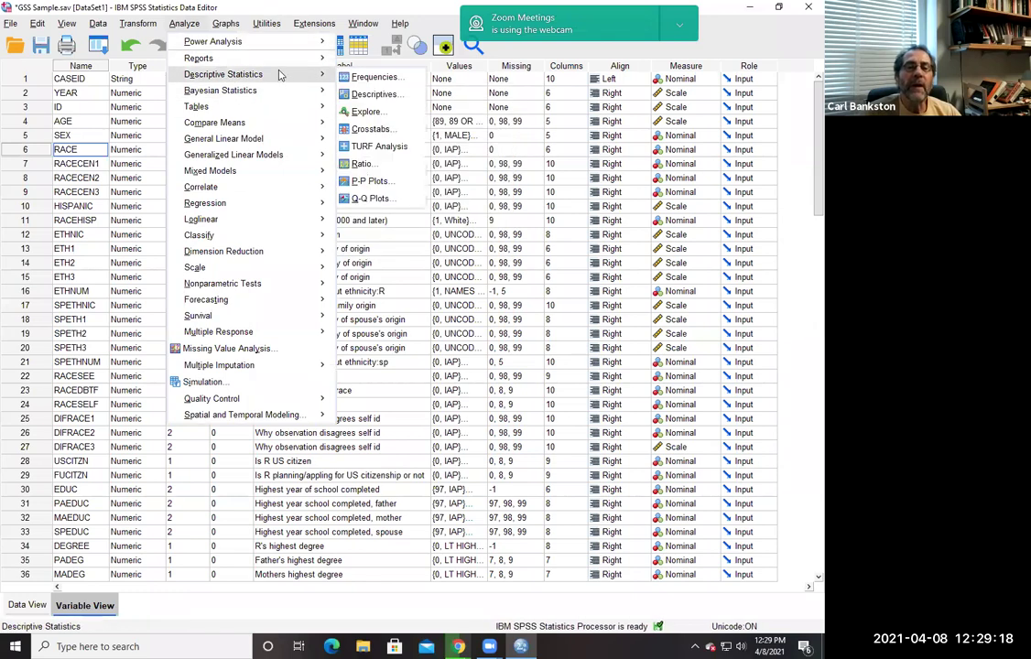
{"action": "left_click", "coordinate": [370, 129]}
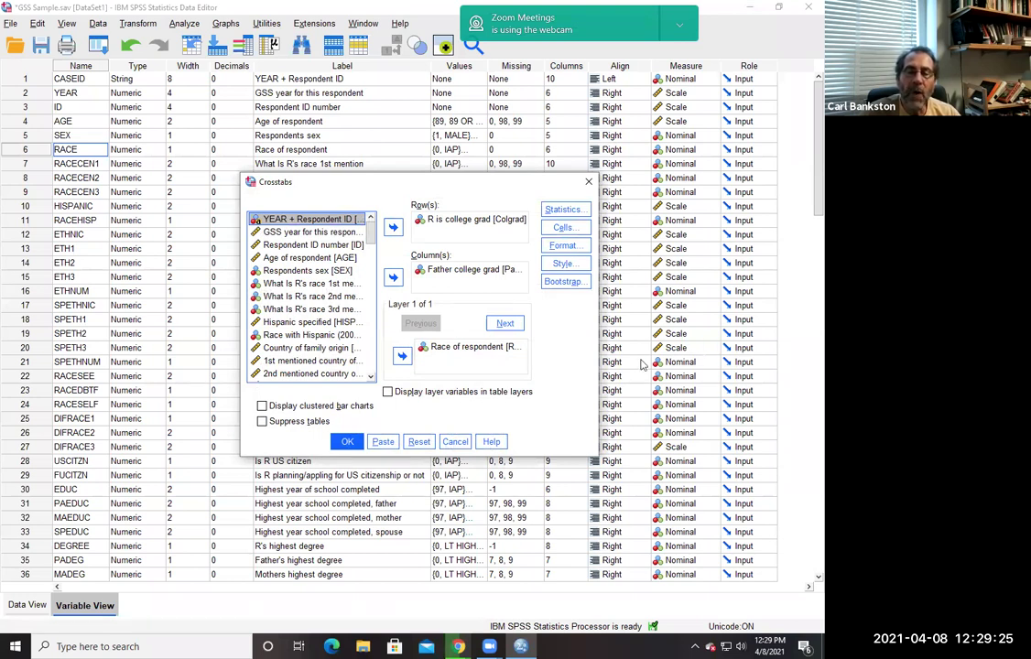
{"action": "left_click", "coordinate": [506, 324]}
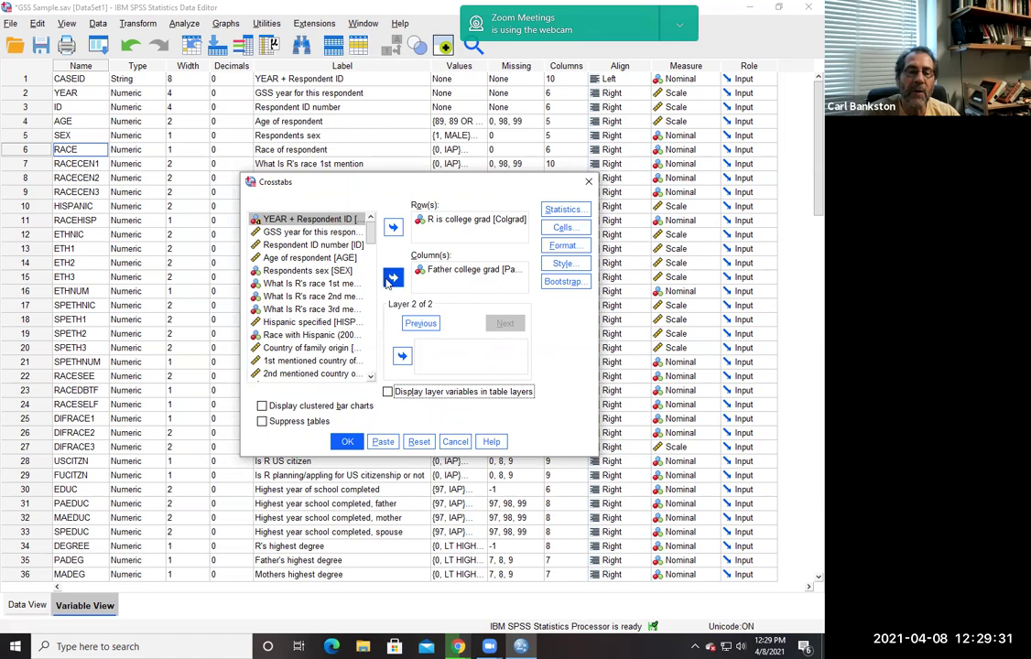
{"action": "left_click_drag", "start_coordinate": [371, 225], "coordinate": [362, 373]}
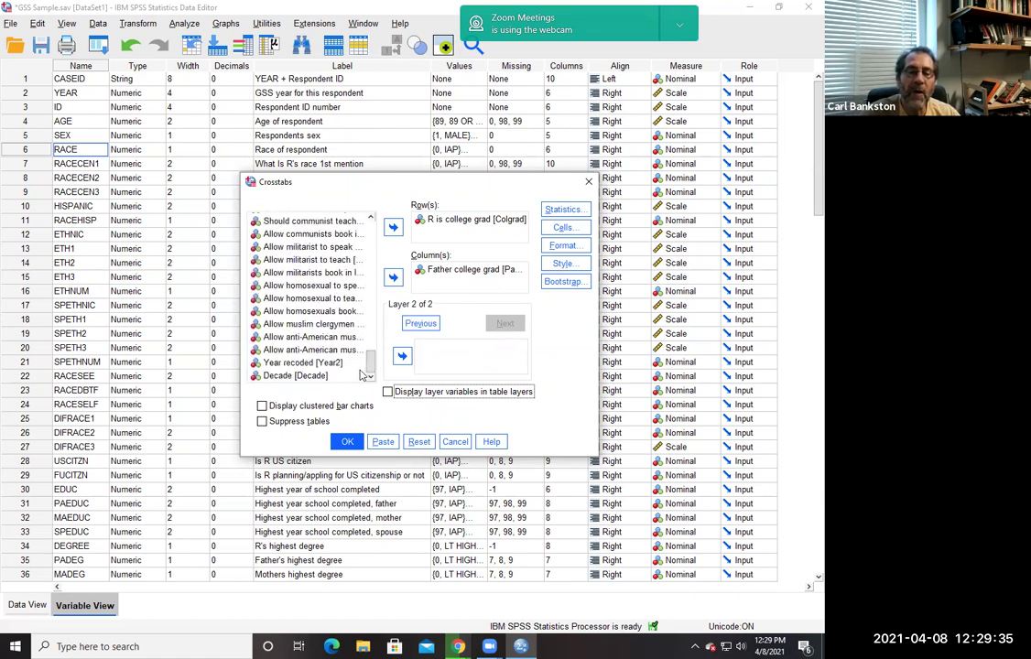
{"action": "left_click", "coordinate": [311, 375]}
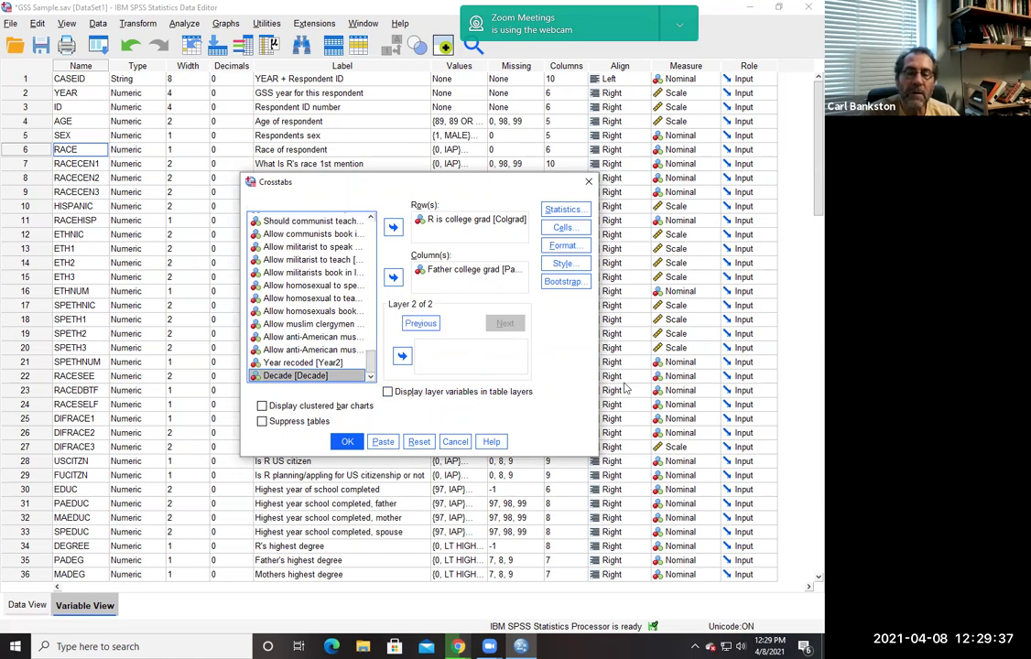
{"action": "left_click", "coordinate": [401, 358]}
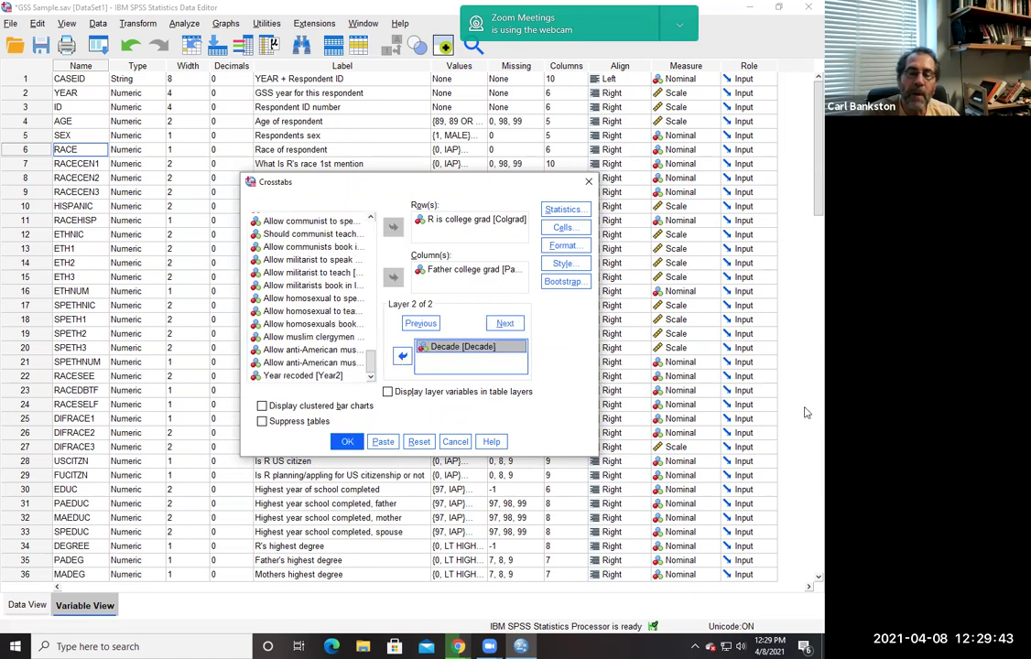
{"action": "left_click", "coordinate": [346, 443]}
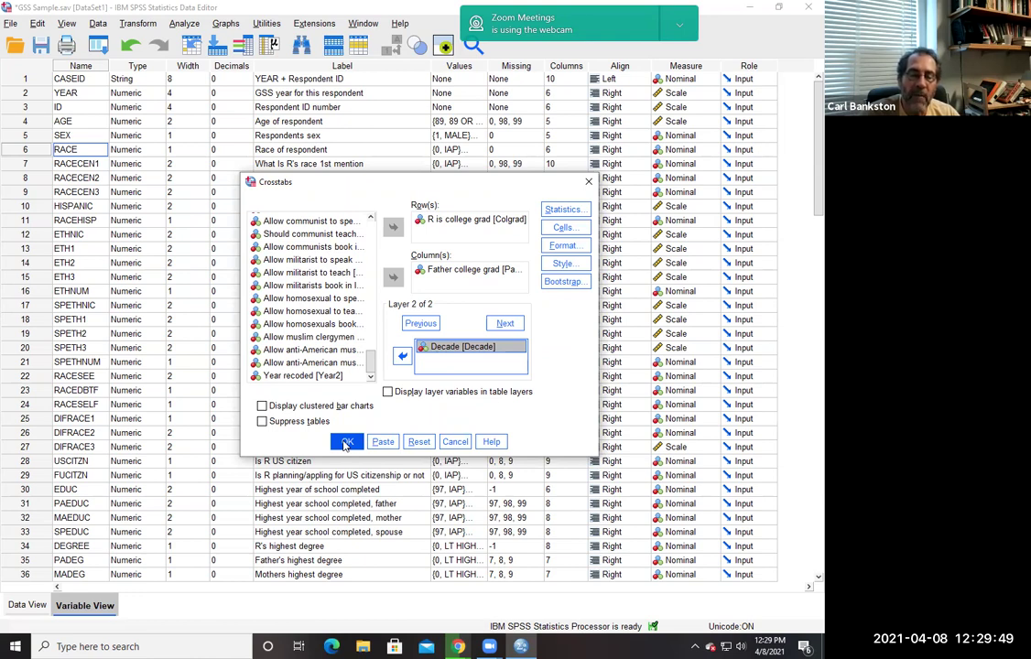
- Compare the within-father percentages of college graduates across races from the 1970s to the 2000s in the layered crosstab
{"action": "left_click", "coordinate": [223, 224]}
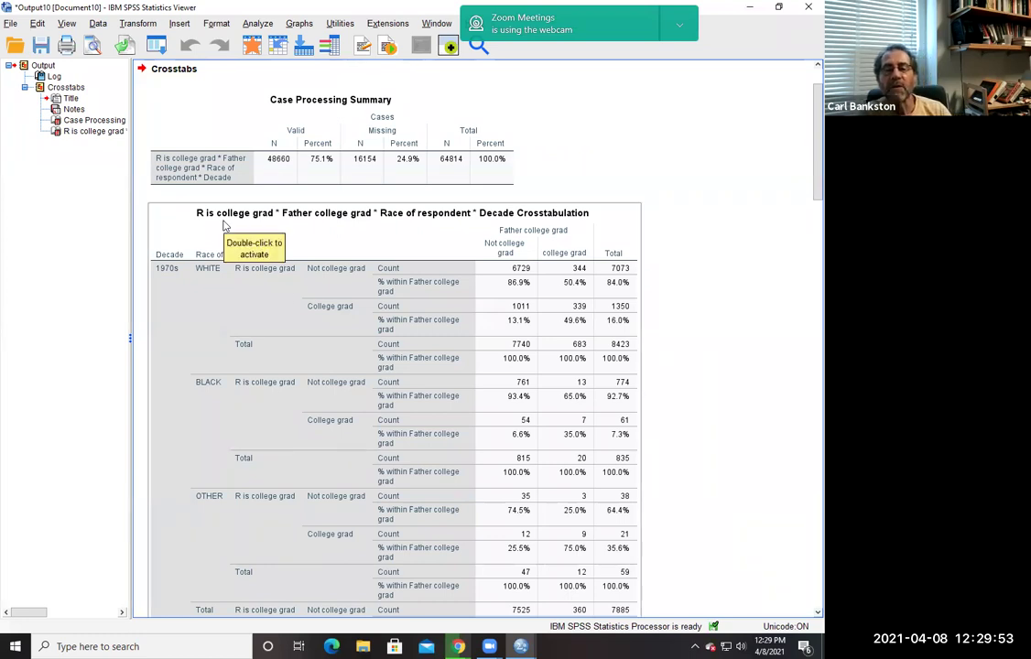
{"action": "left_click", "coordinate": [806, 432]}
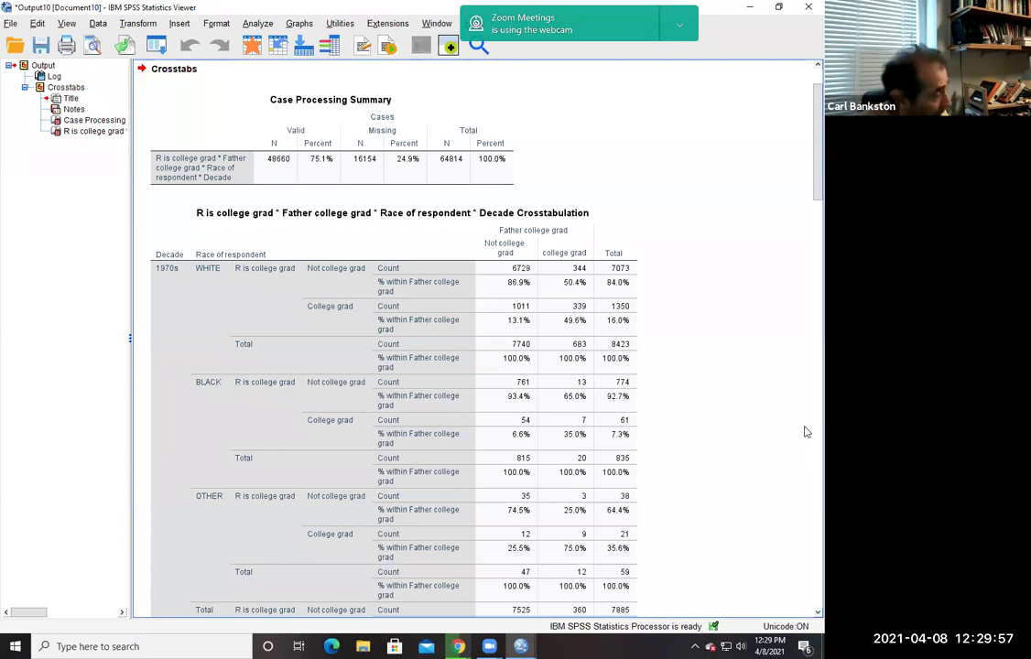
{"action": "left_click", "coordinate": [280, 378]}
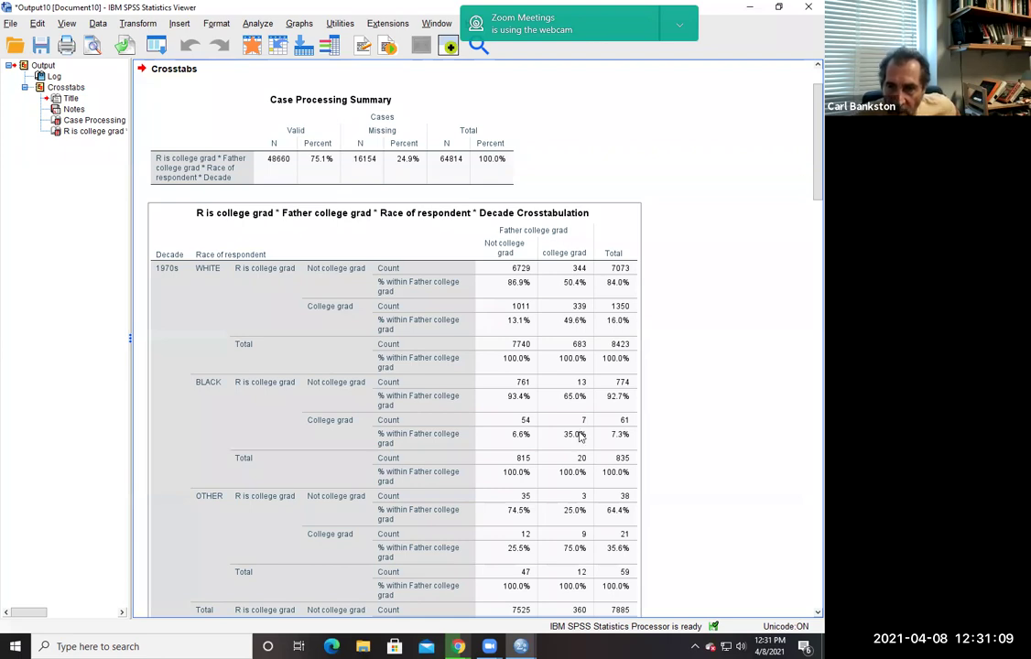
{"action": "scroll", "coordinate": [805, 212], "scroll_direction": "down", "scroll_amount": 1}
{"action": "left_click_drag", "start_coordinate": [805, 211], "coordinate": [805, 481]}
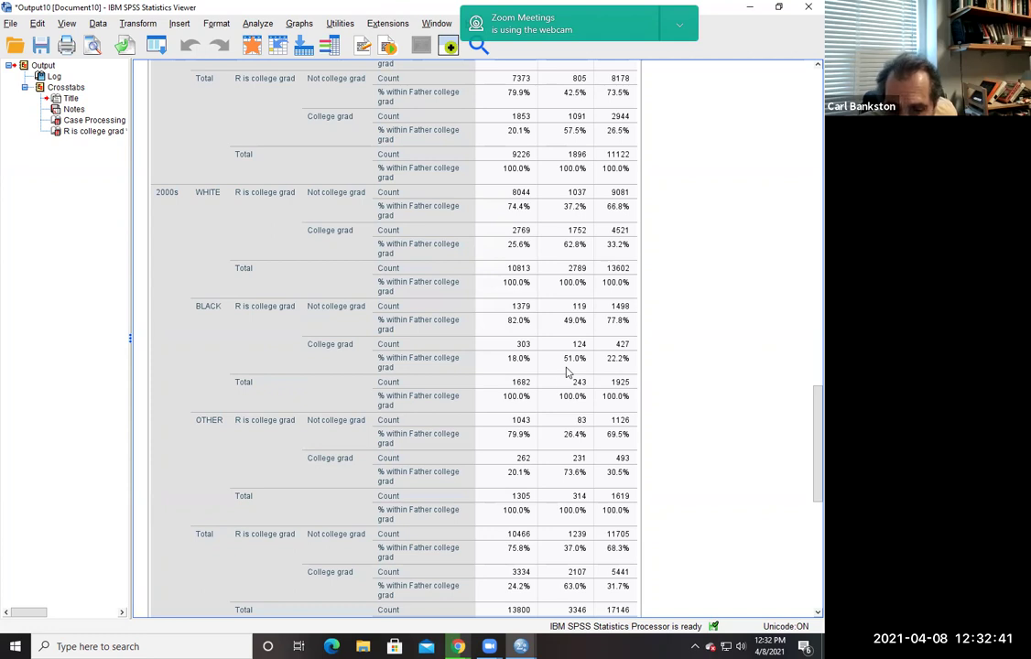
{"action": "scroll", "coordinate": [806, 403], "scroll_direction": "up", "scroll_amount": 1}
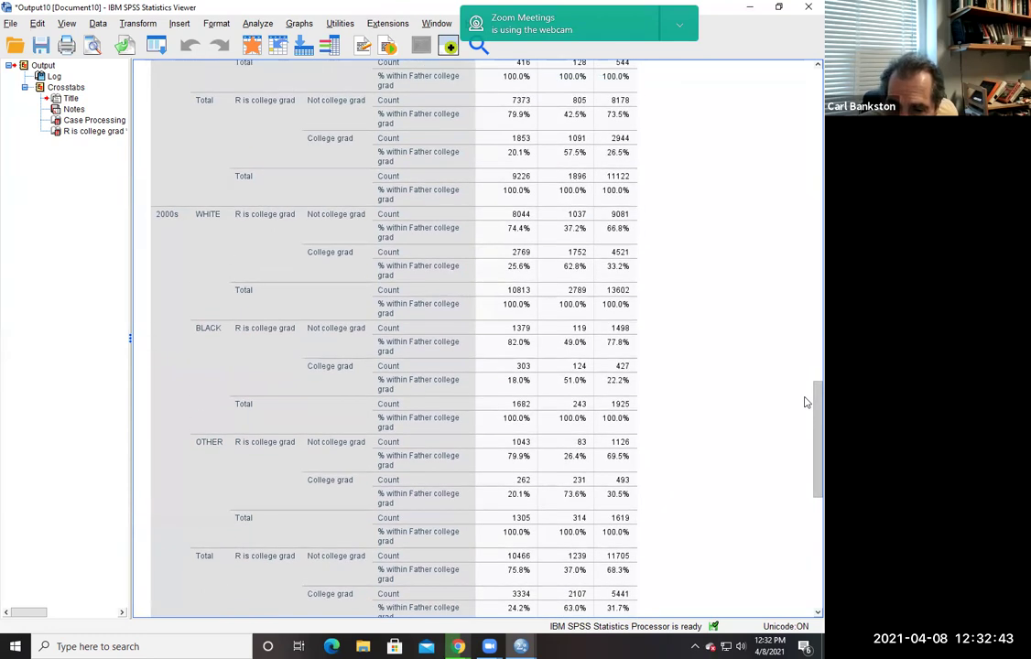
{"action": "scroll", "coordinate": [805, 404], "scroll_direction": "down", "scroll_amount": 3}
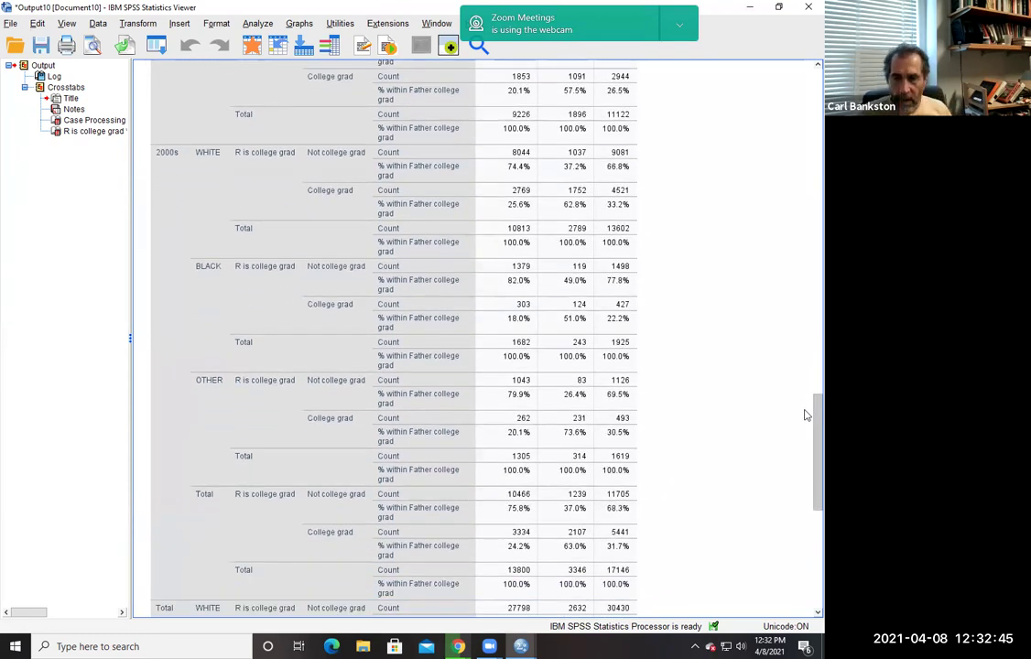